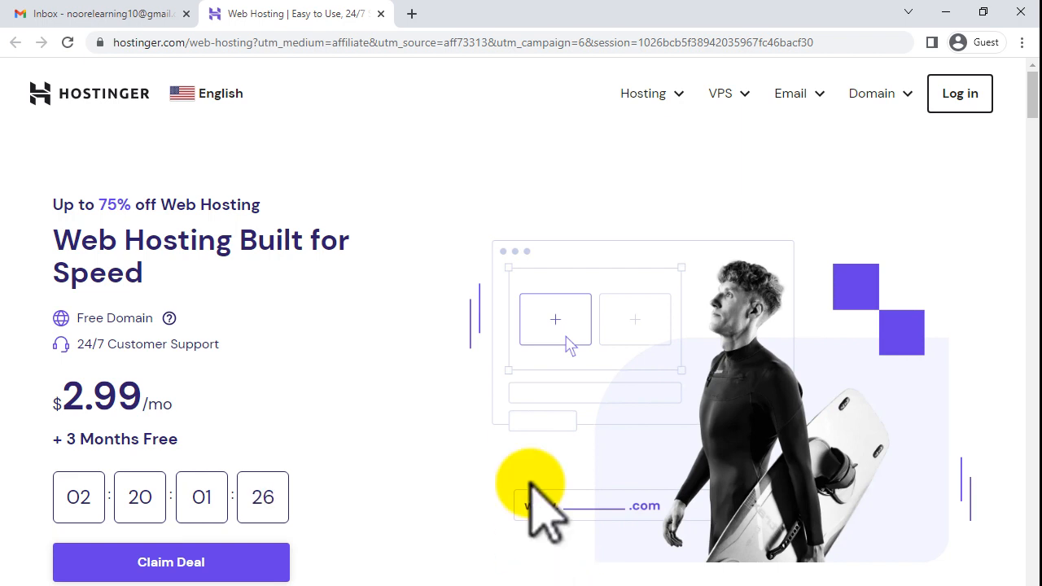
- Switch from the Hostinger hosting offer to the Gmail inbox tab
click(122, 13)
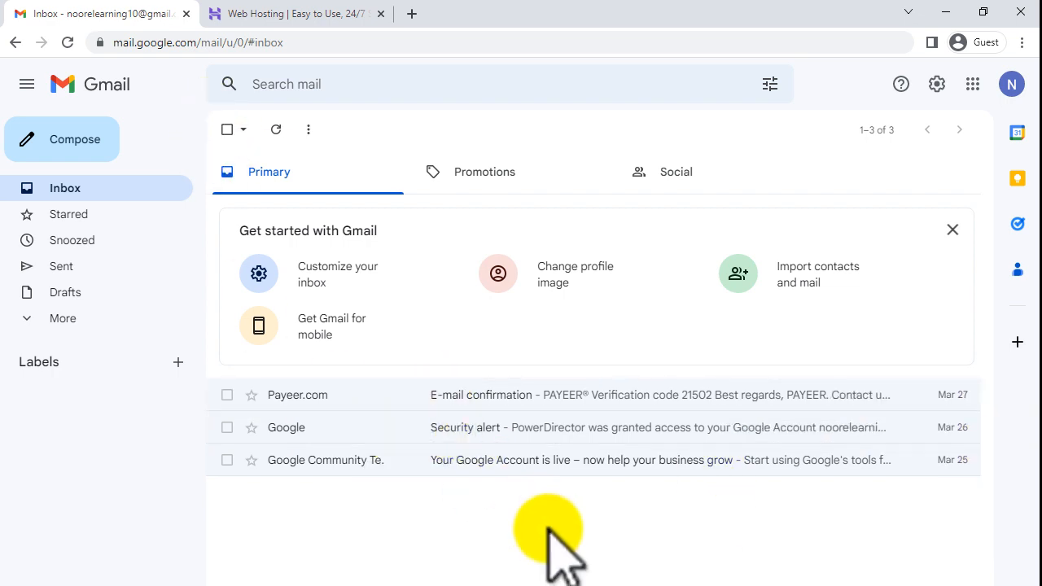
- In a new tab, search YouTube for 'it4all' and open the IT4ALL channel
click(411, 14)
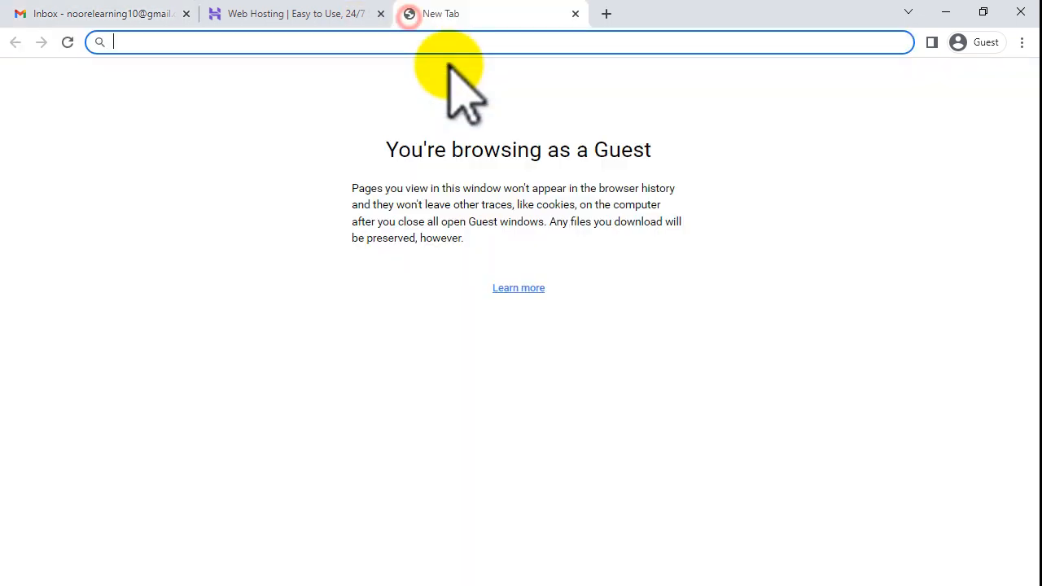
text(yout)
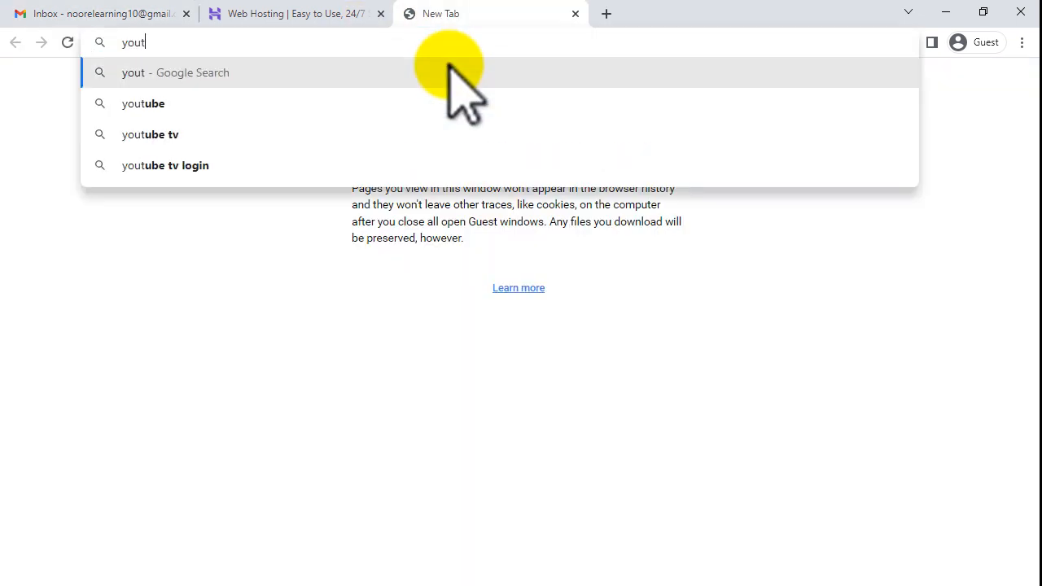
text(ube.com)
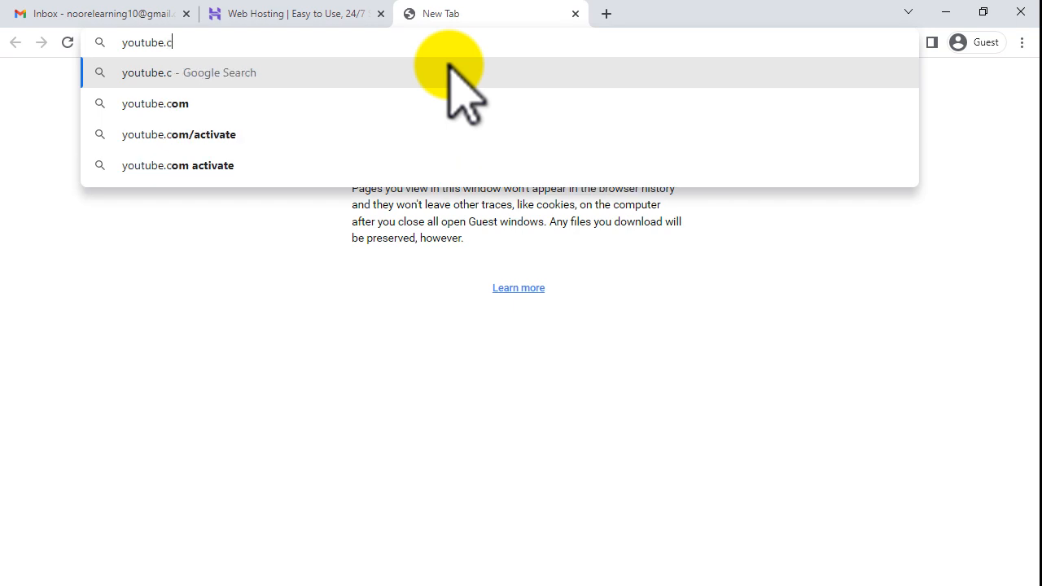
key(Return)
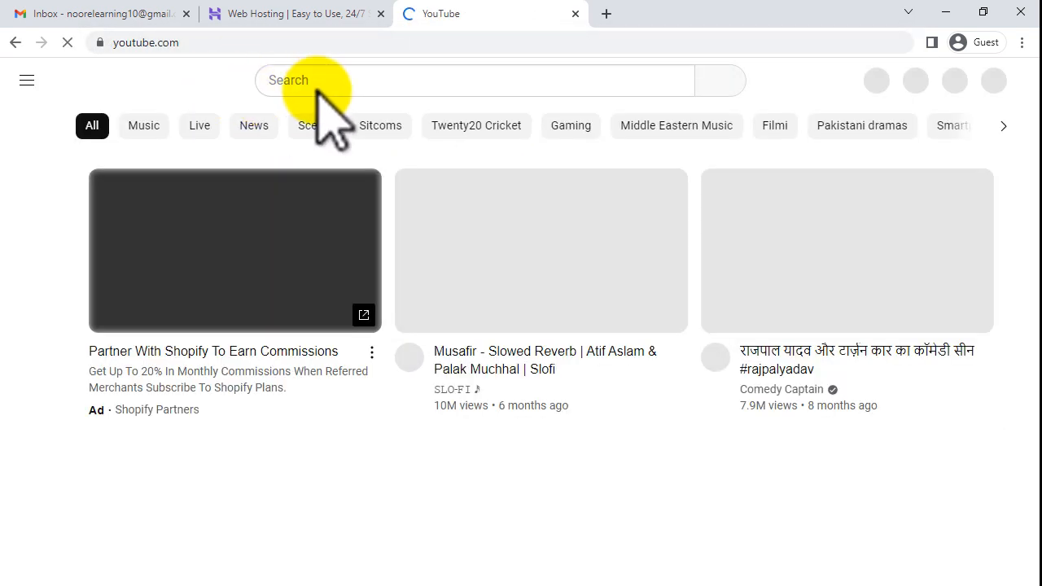
click(323, 80)
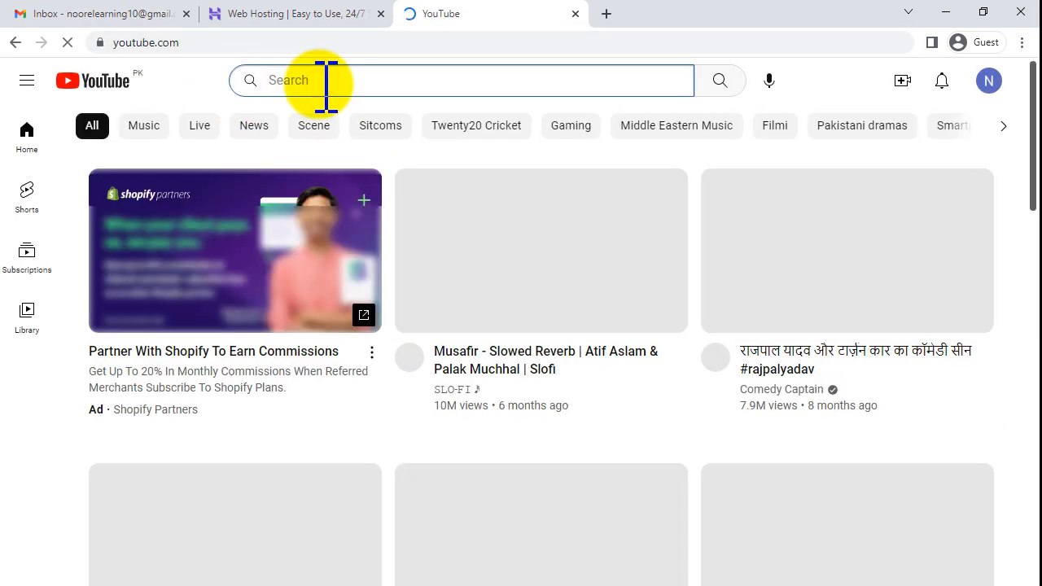
text(it4all)
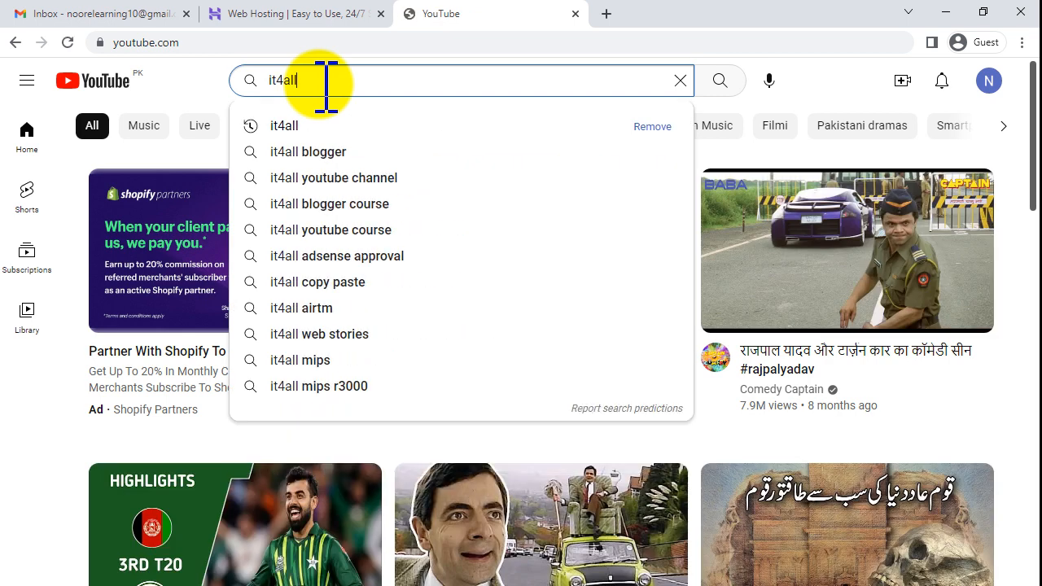
key(Return)
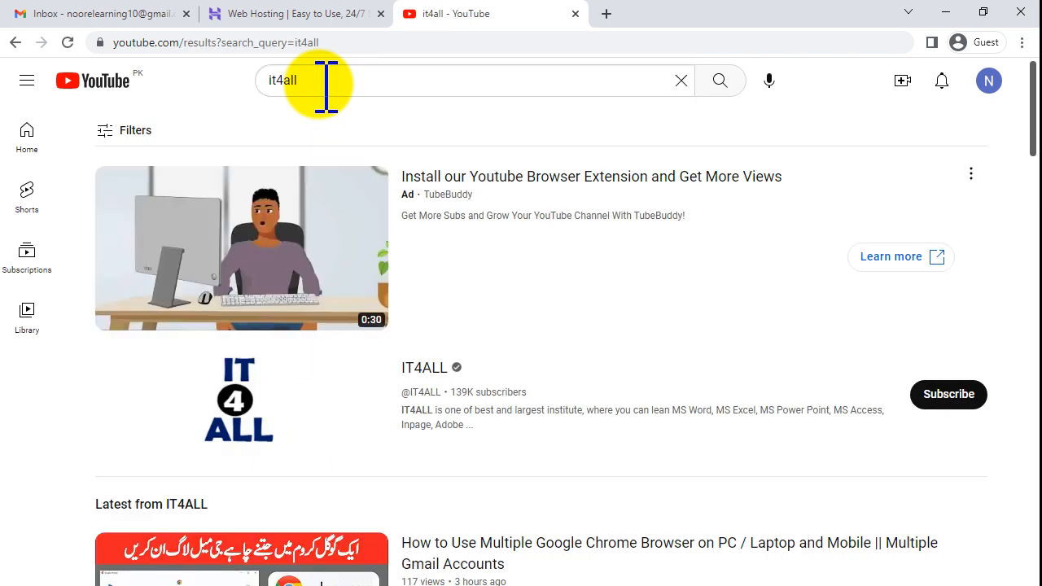
click(424, 370)
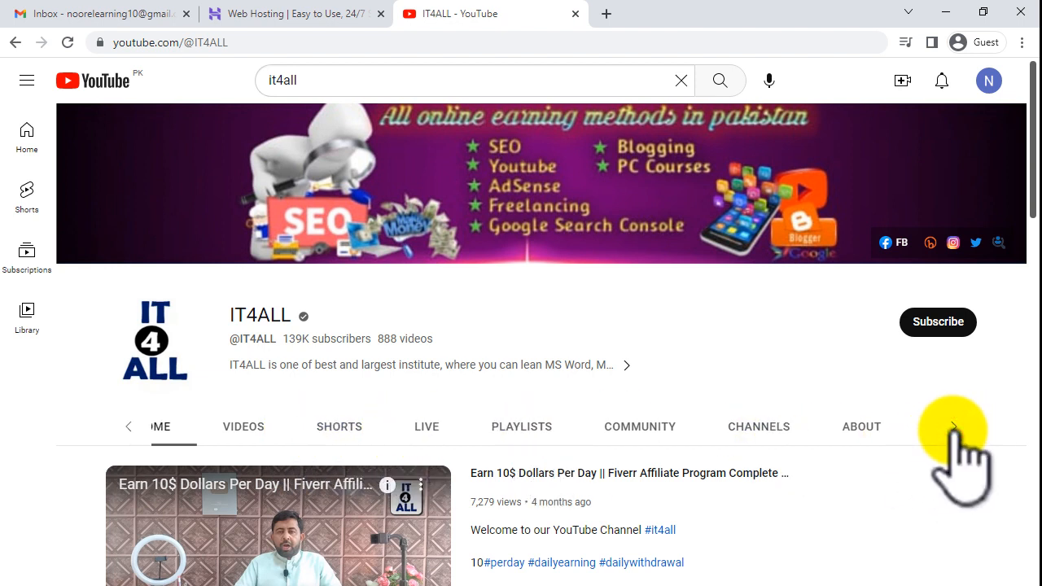
- Search the channel for 'free website' and open the Free WordPress Website video
click(954, 427)
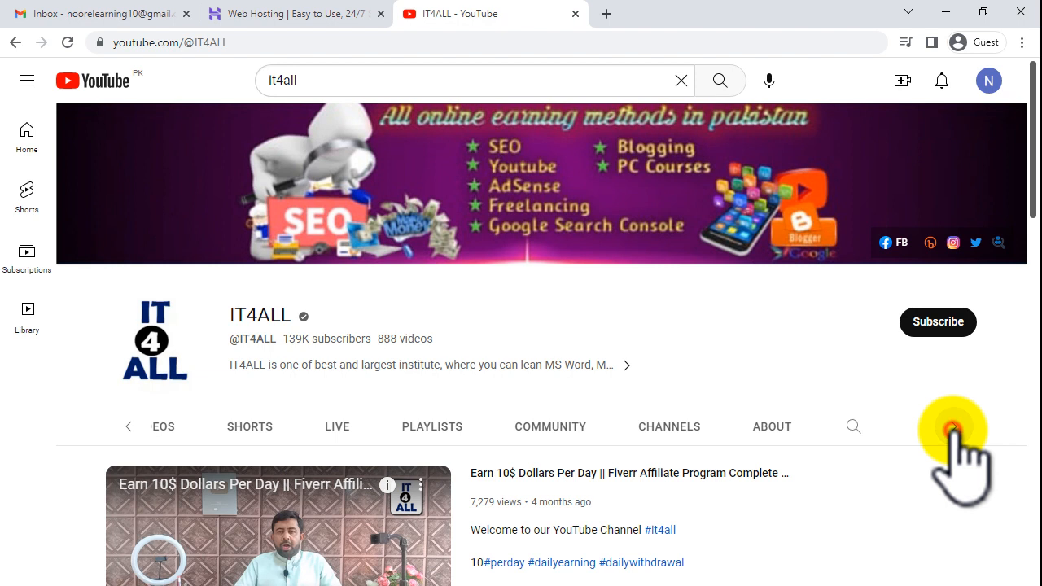
click(853, 426)
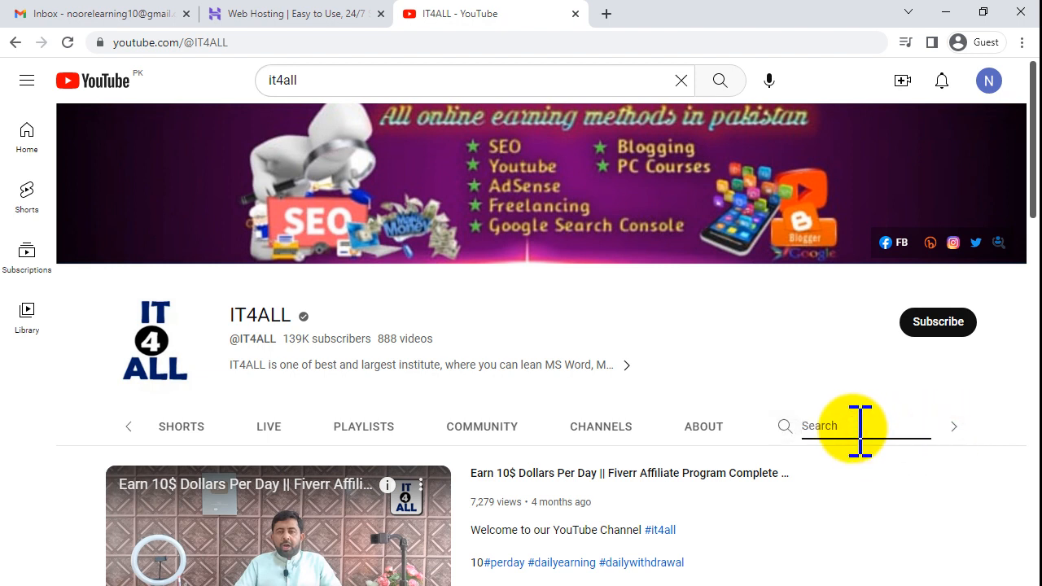
text(free website)
key(Return)
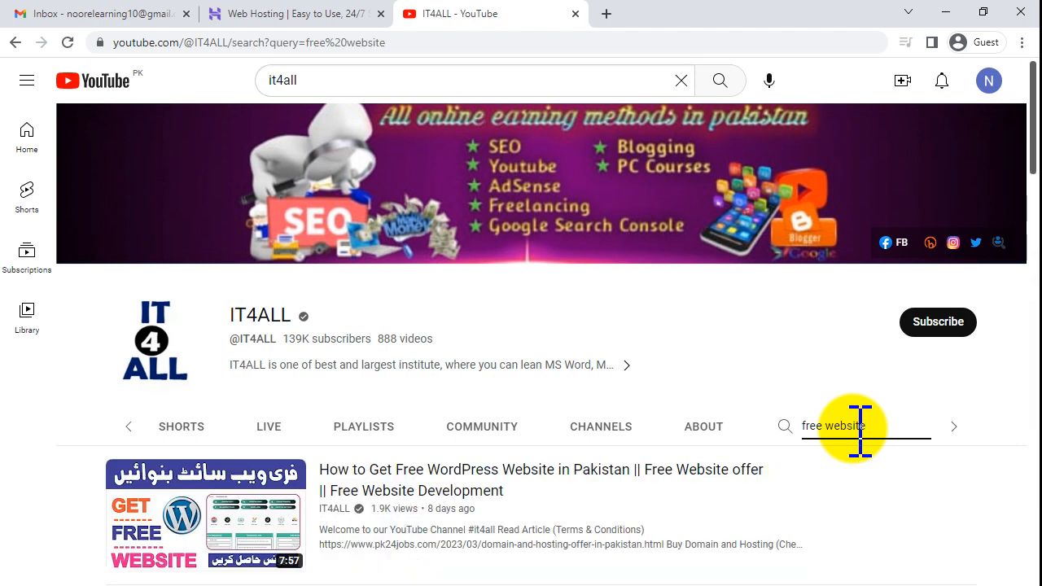
mouse_move(262, 514)
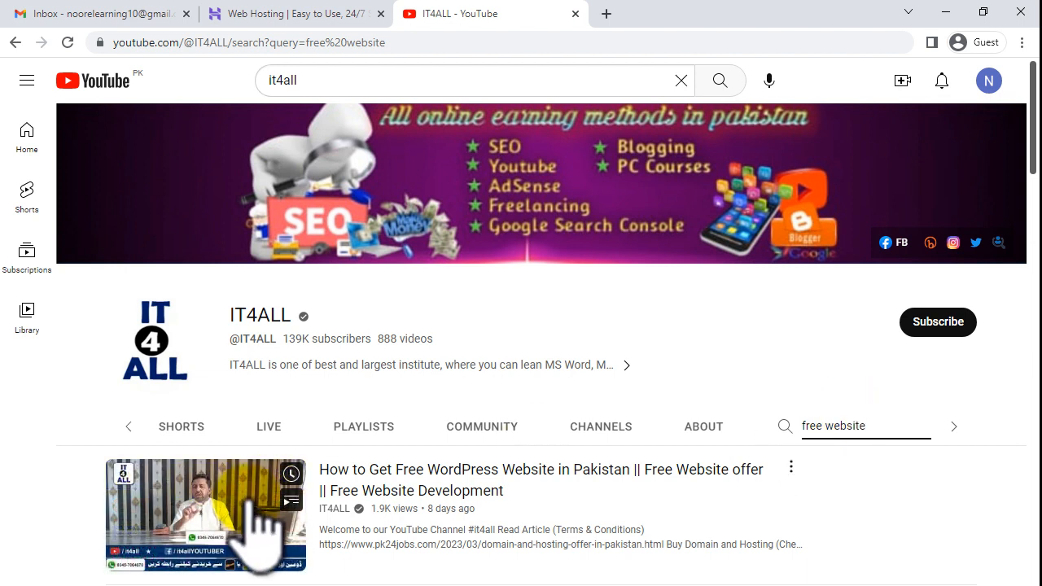
click(231, 477)
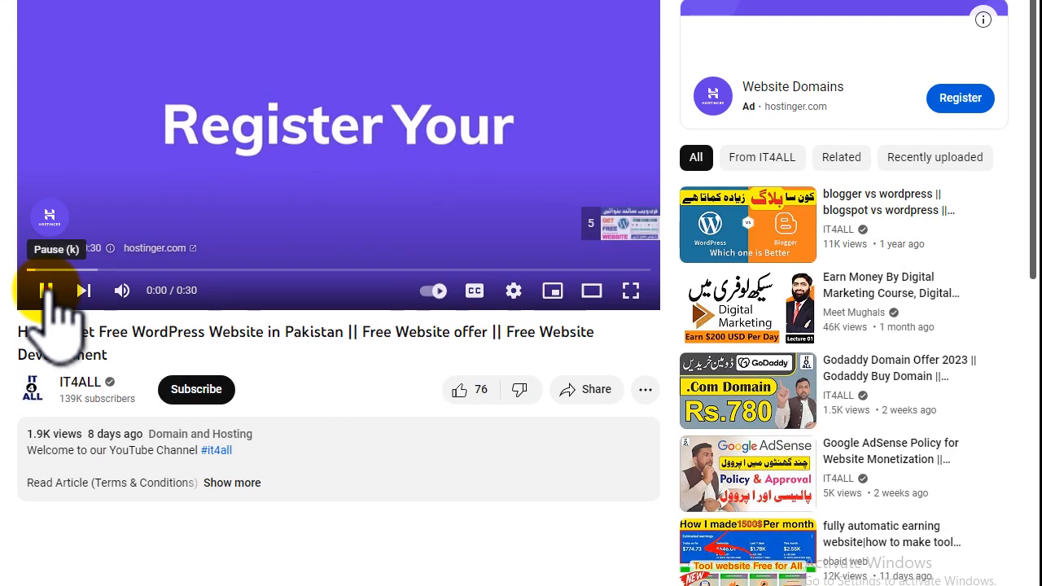
- Pause the video and follow the hostinger.com/it4all link in its description
click(47, 291)
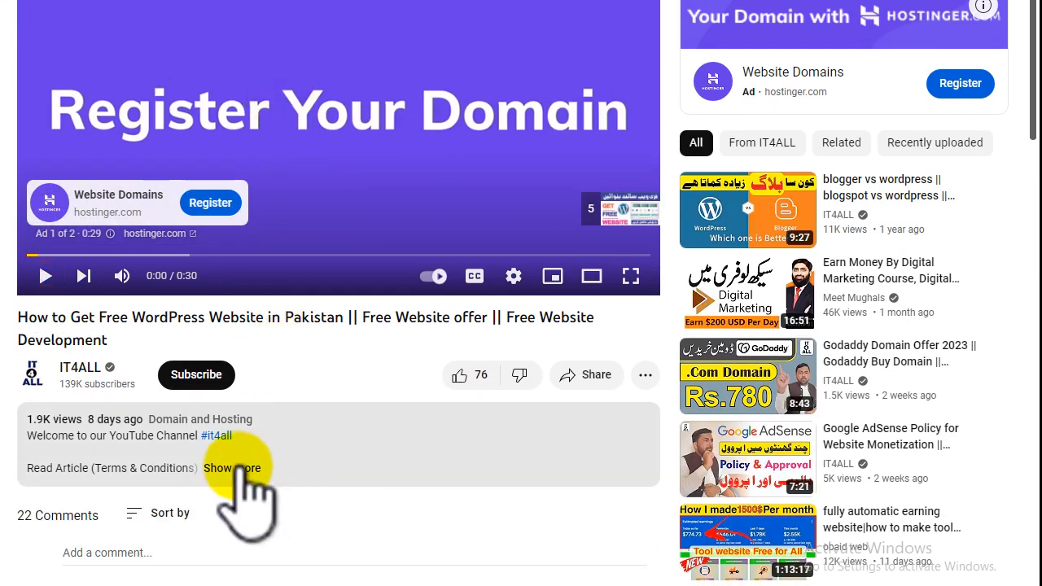
click(242, 469)
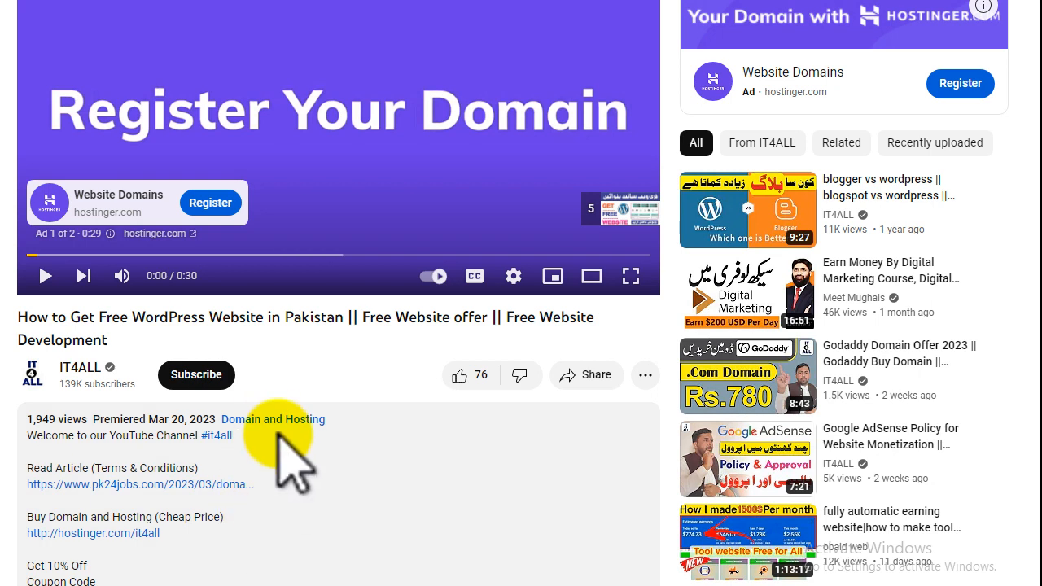
scroll(279, 440, down, 1)
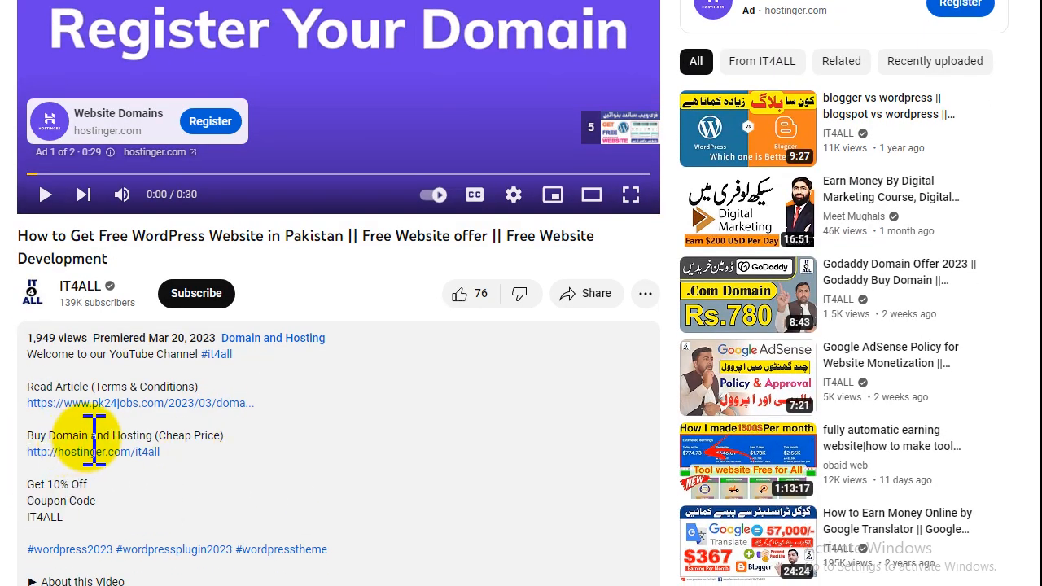
drag(55, 434, 179, 440)
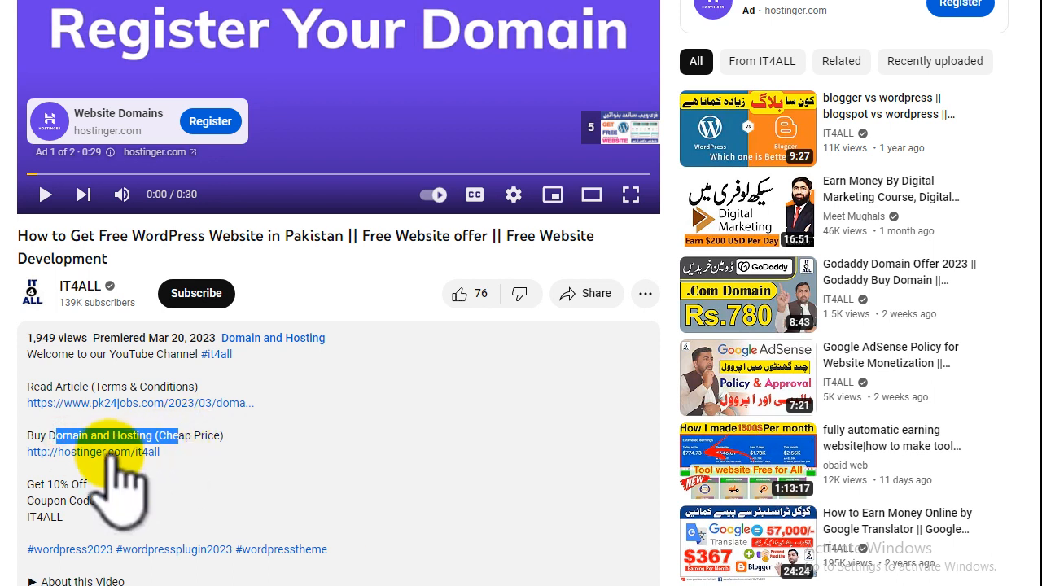
click(205, 435)
click(134, 452)
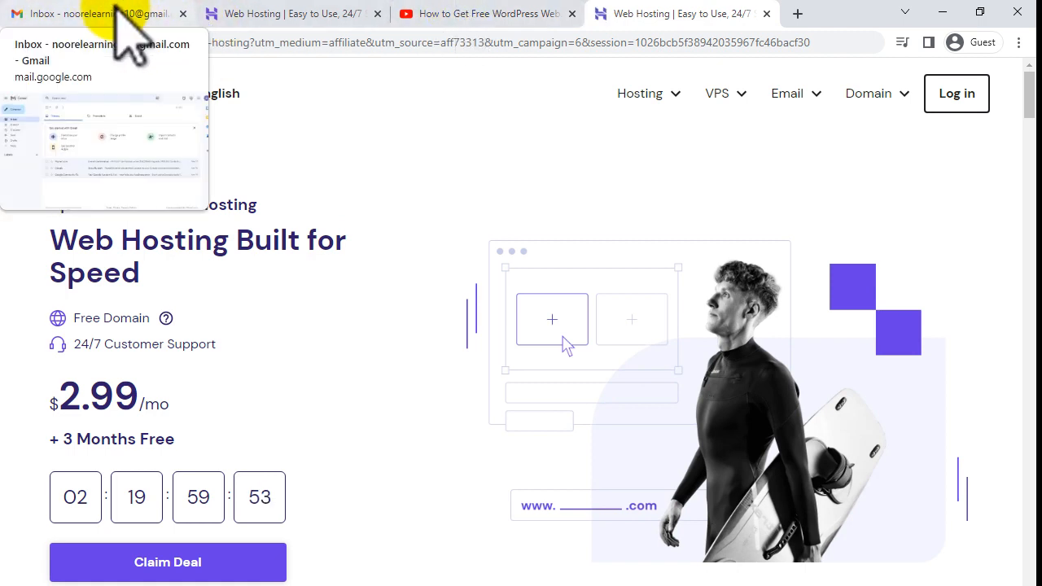
- Move to the newly opened Hostinger web hosting tab showing the $2.99/mo offer
click(119, 12)
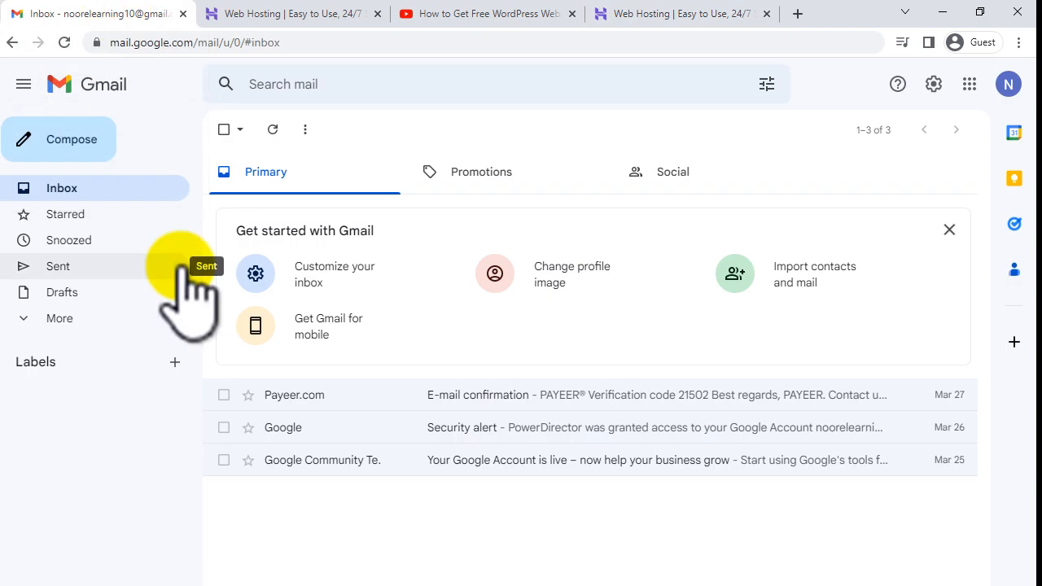
click(476, 10)
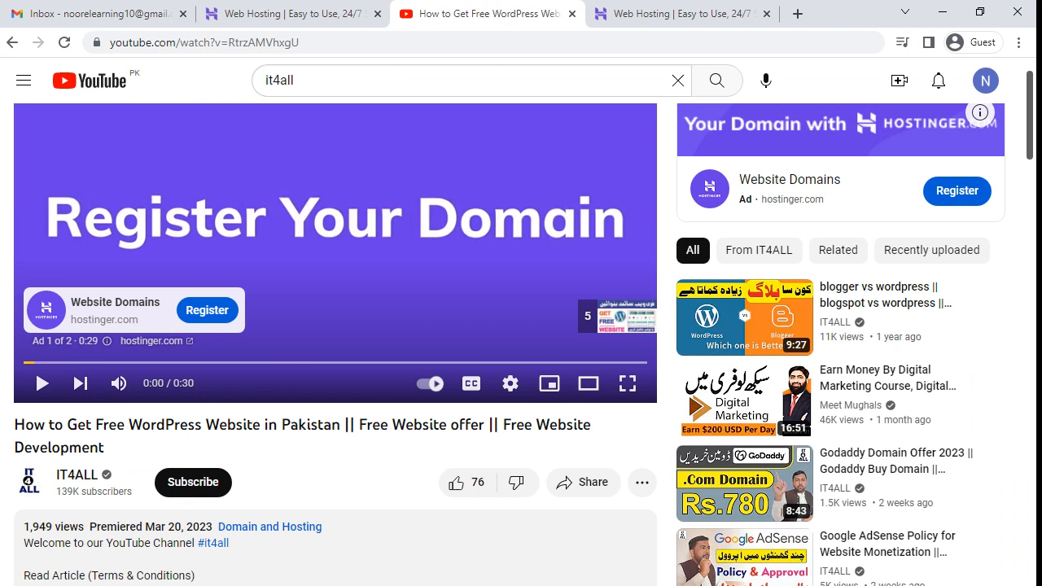
click(708, 14)
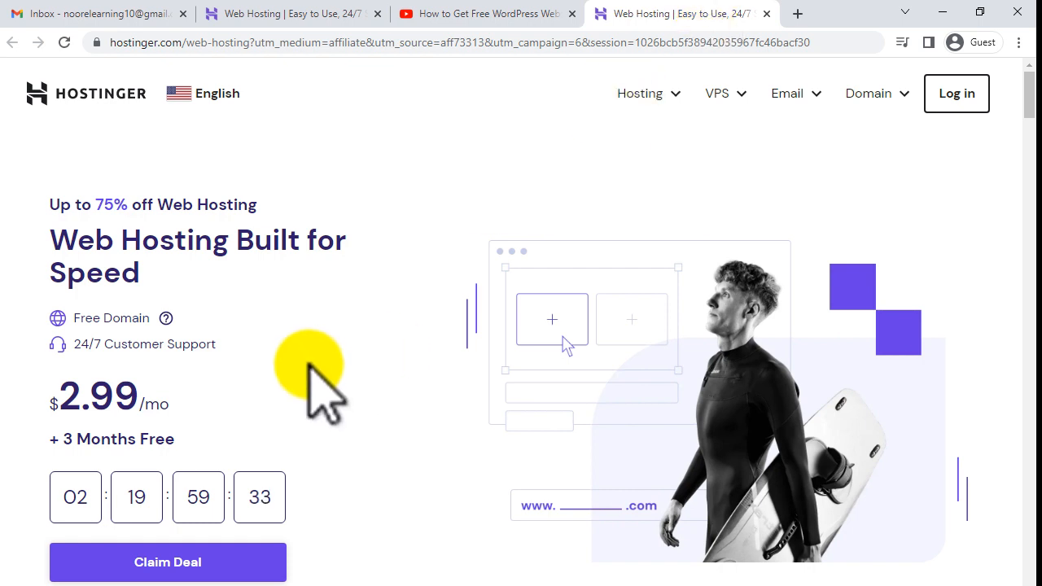
- Claim the deal and add Premium Web Hosting to the cart
click(187, 570)
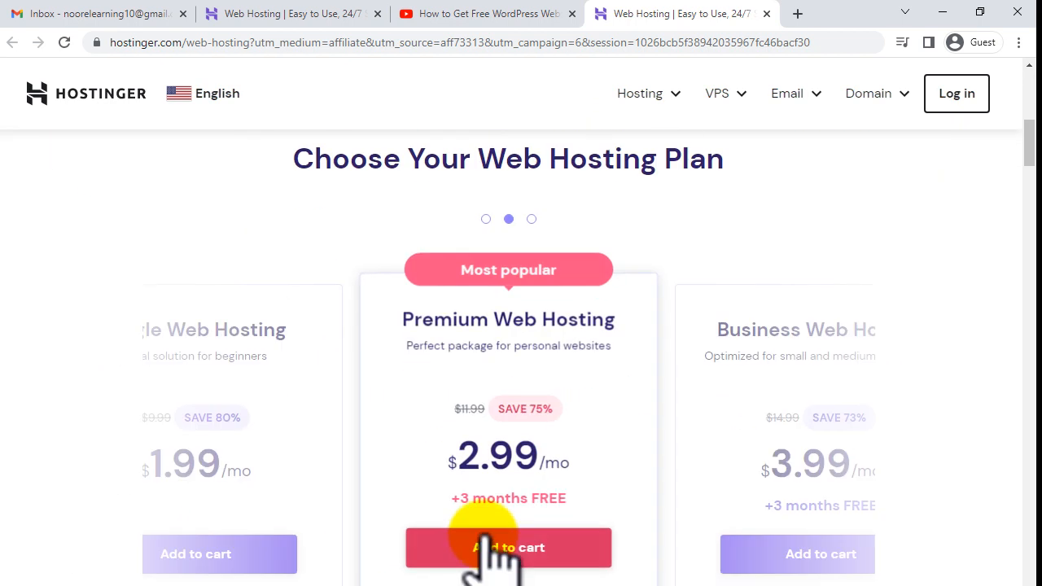
click(513, 218)
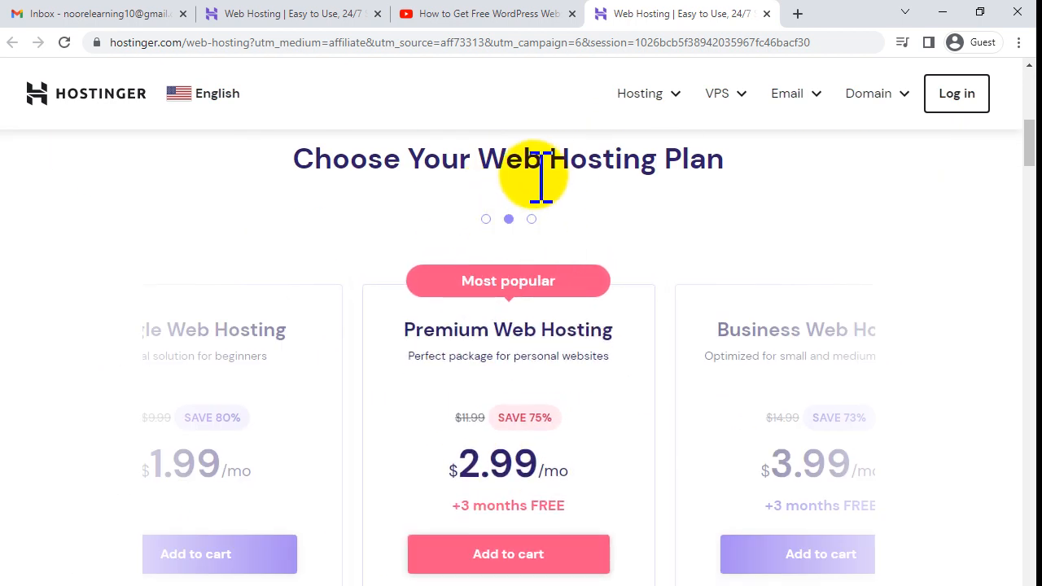
click(521, 553)
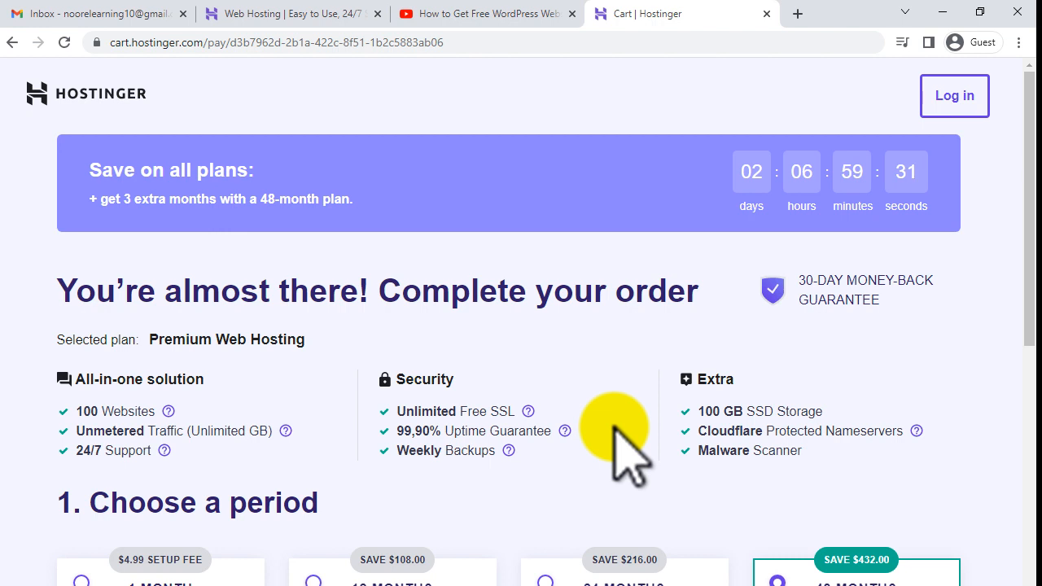
- Choose the 12 MONTHS billing period, then go to the Gmail inbox tab
scroll(453, 477, down, 1)
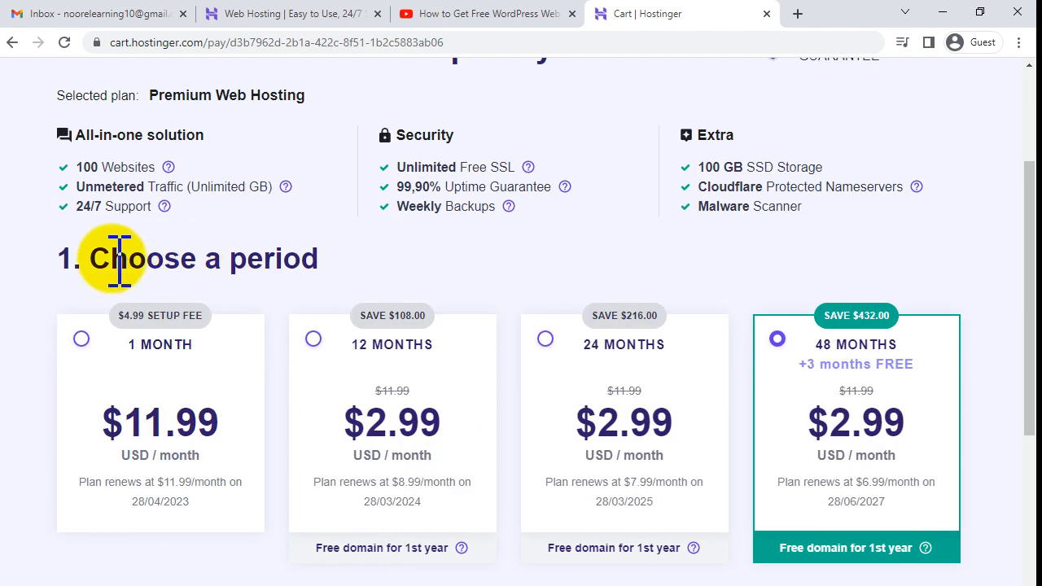
drag(85, 257, 304, 260)
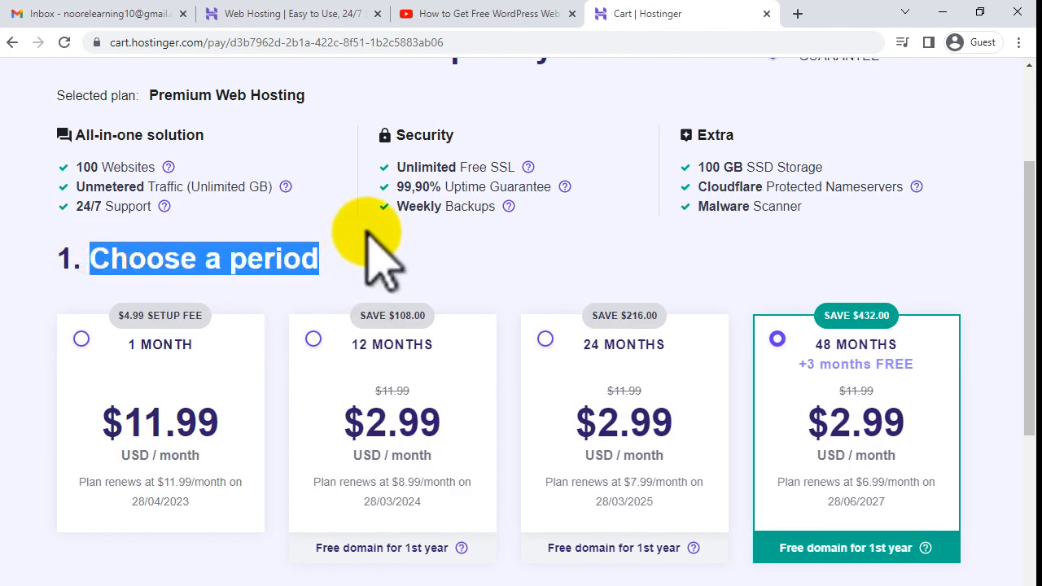
click(314, 339)
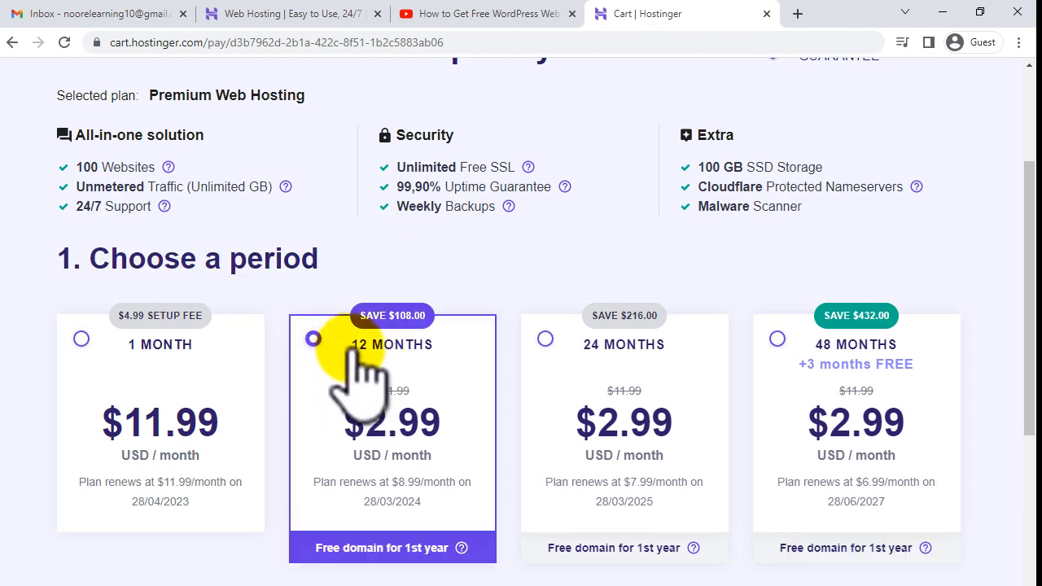
scroll(362, 358, down, 4)
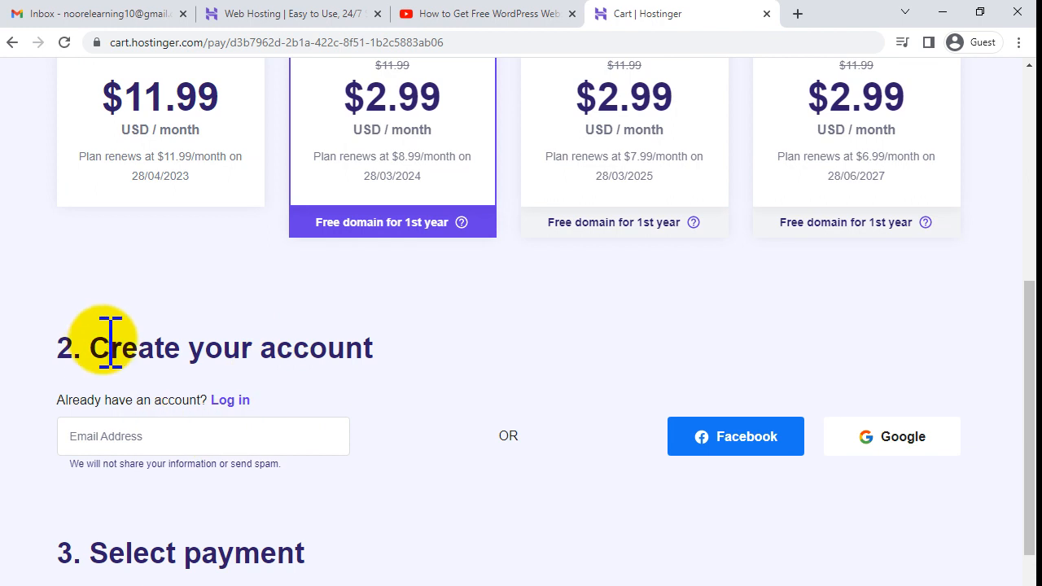
drag(108, 342, 342, 342)
click(361, 345)
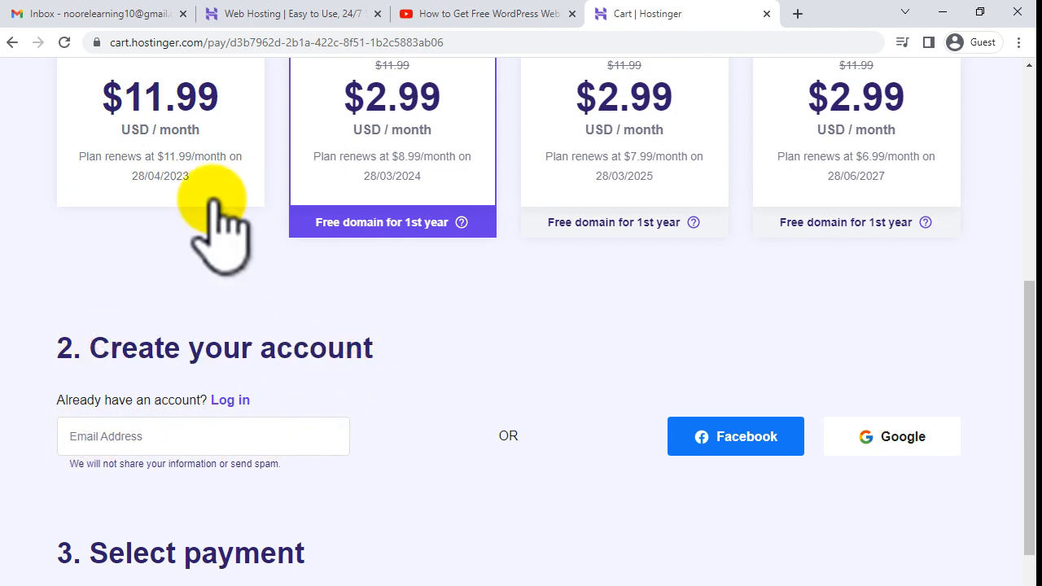
click(41, 13)
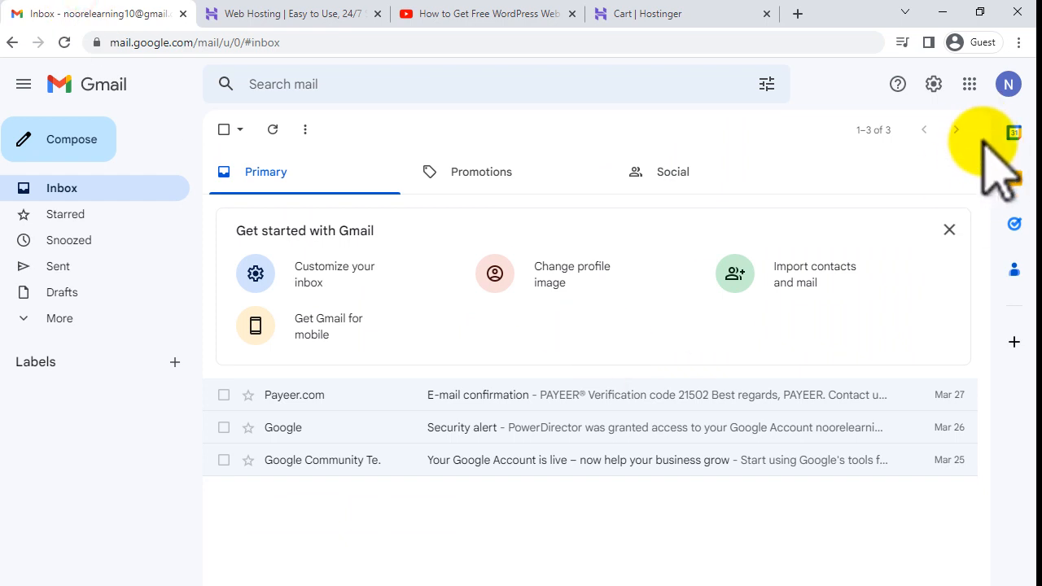
- Select the address in the Google account panel and focus the cart's Email Address field
click(1008, 84)
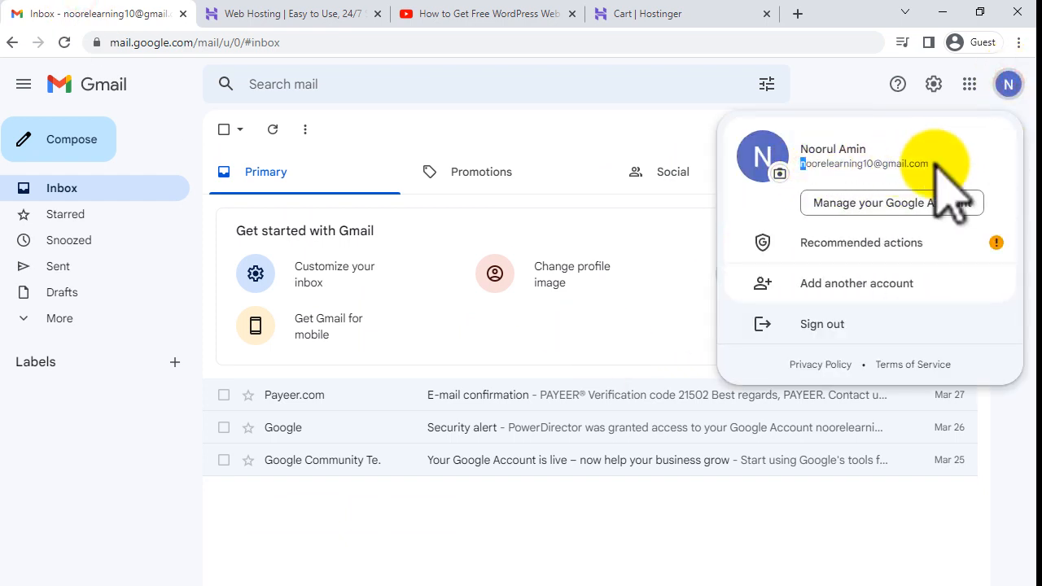
click(894, 162)
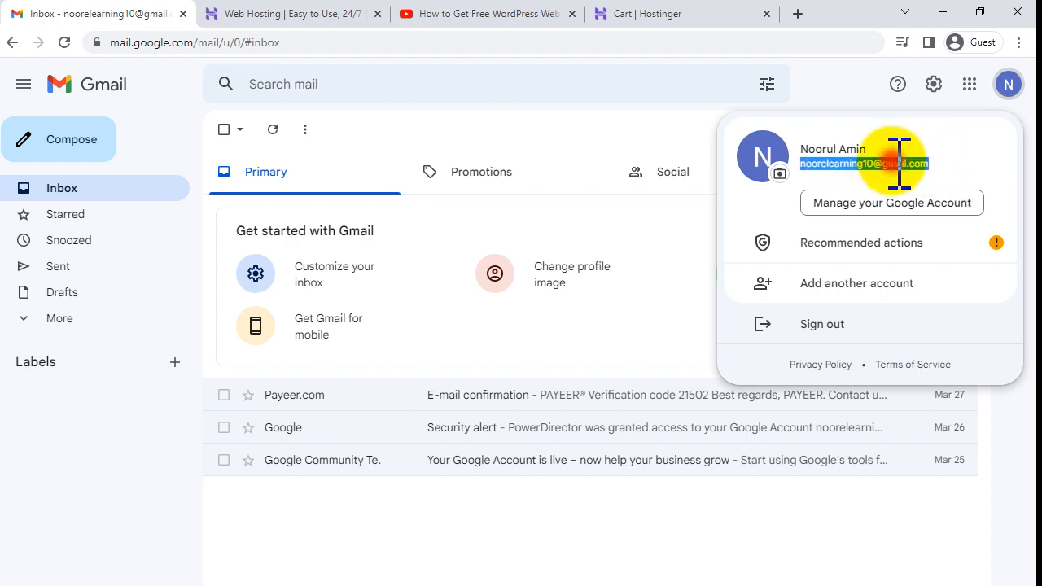
click(269, 14)
drag(656, 14, 310, 19)
click(199, 430)
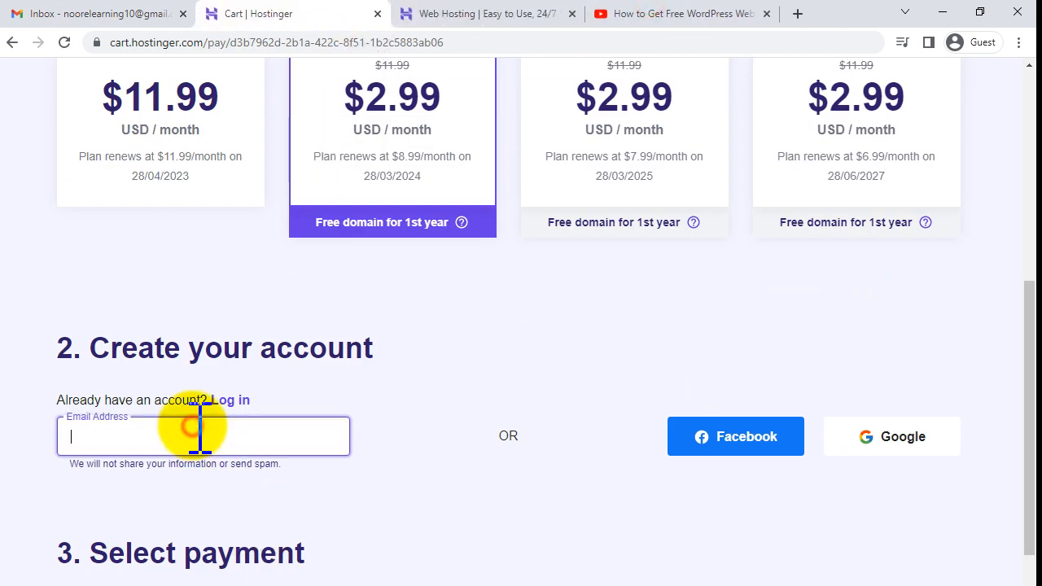
- Copy the Gmail account's e-mail address and paste it into the cart's Email Address field
click(94, 4)
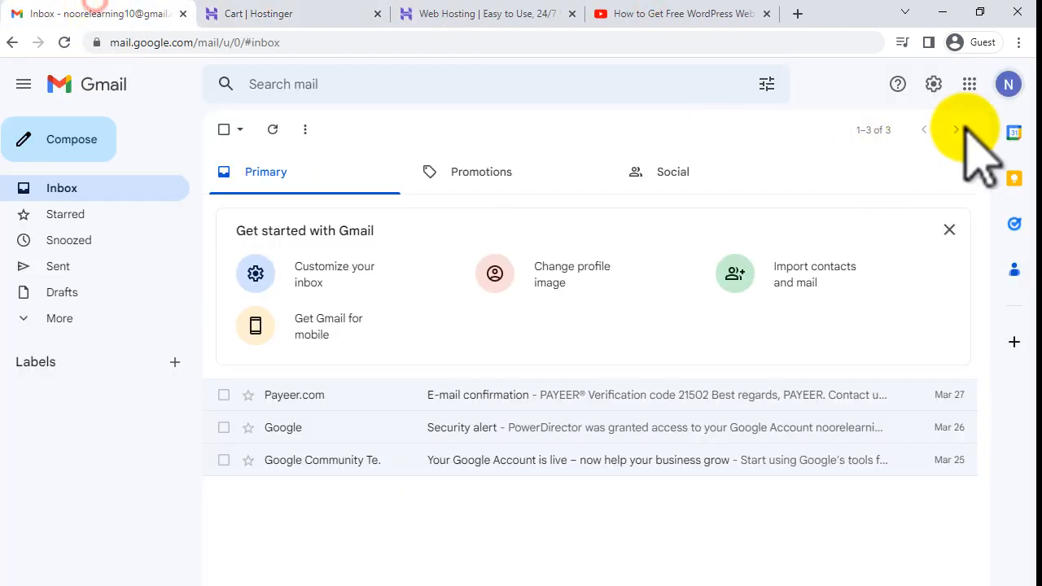
click(1009, 84)
right_click(883, 165)
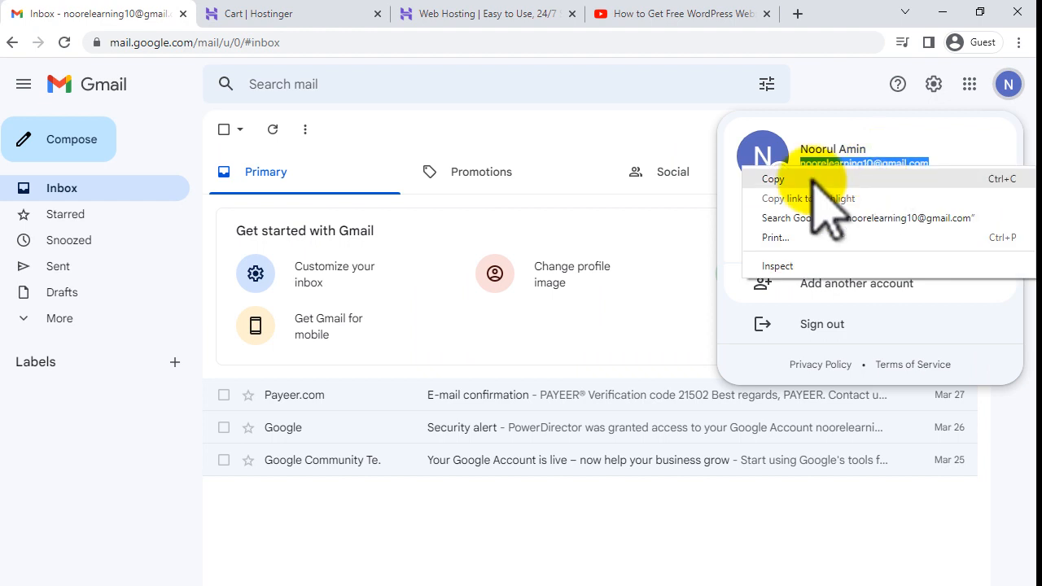
click(812, 179)
click(289, 10)
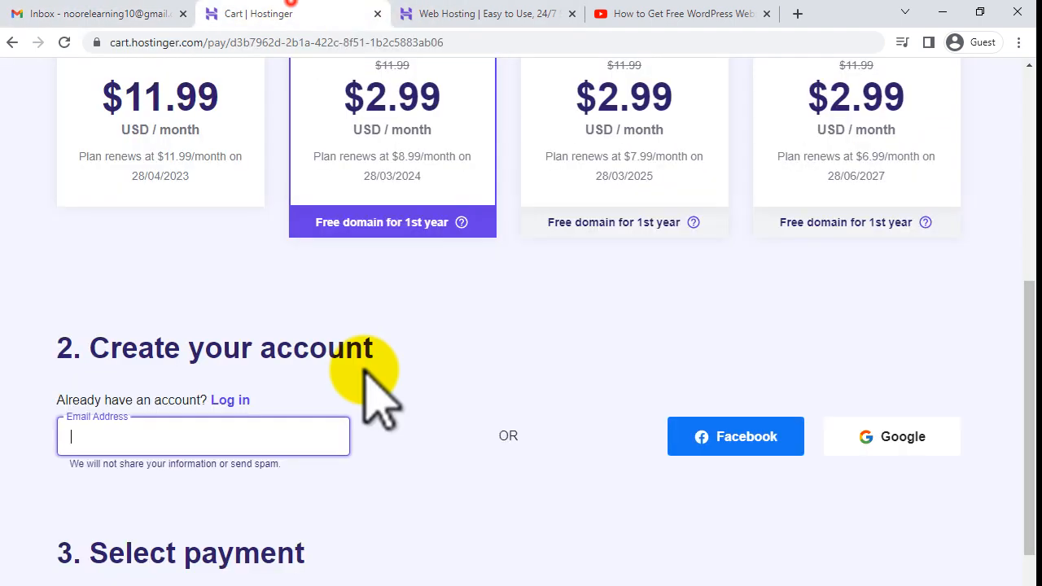
key(ctrl+v)
- Select Credit Card as the payment method
click(436, 461)
scroll(513, 488, down, 2)
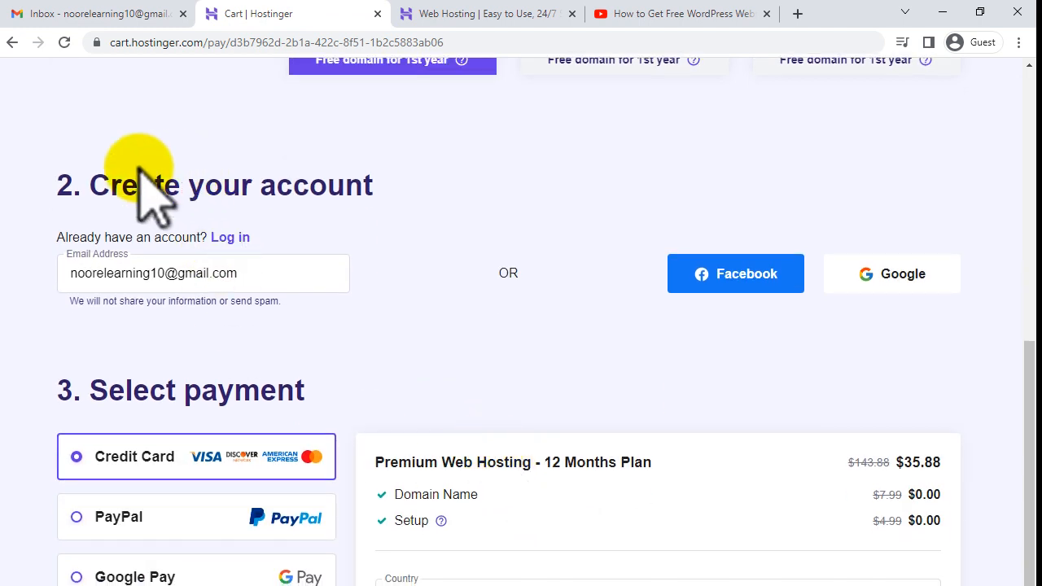
drag(98, 184, 383, 180)
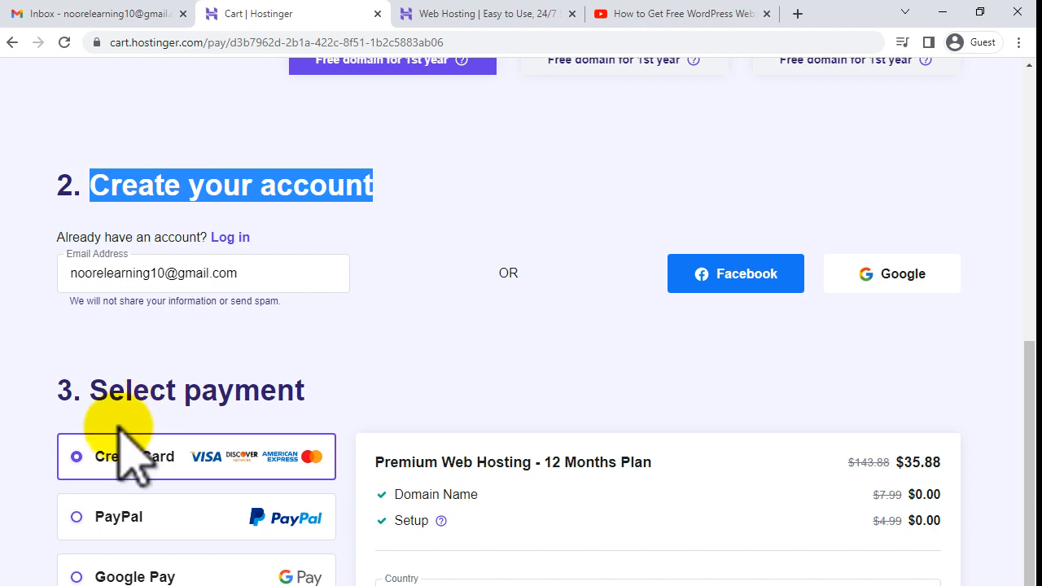
drag(91, 387, 334, 399)
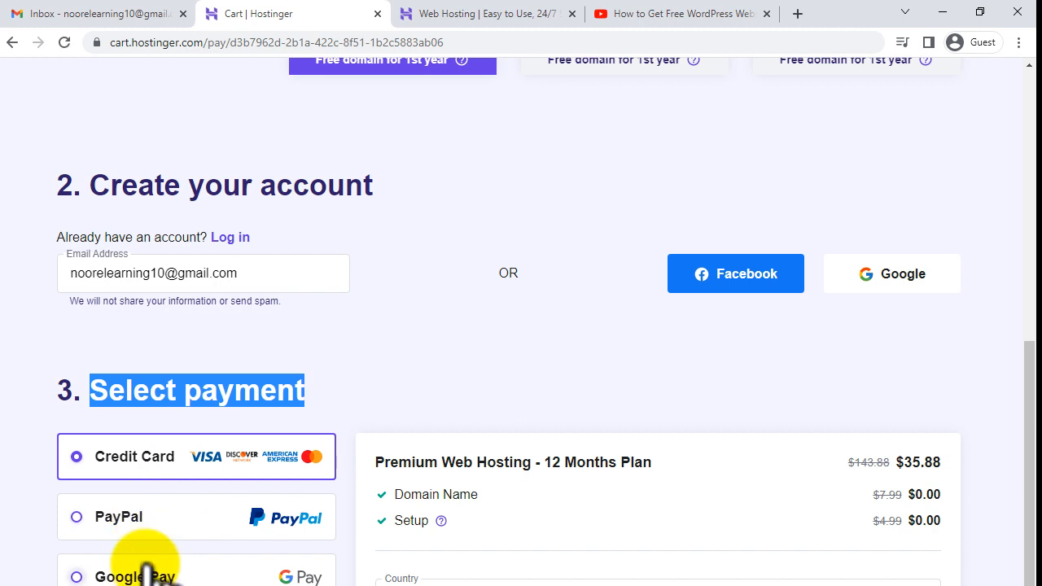
click(99, 446)
scroll(195, 468, down, 5)
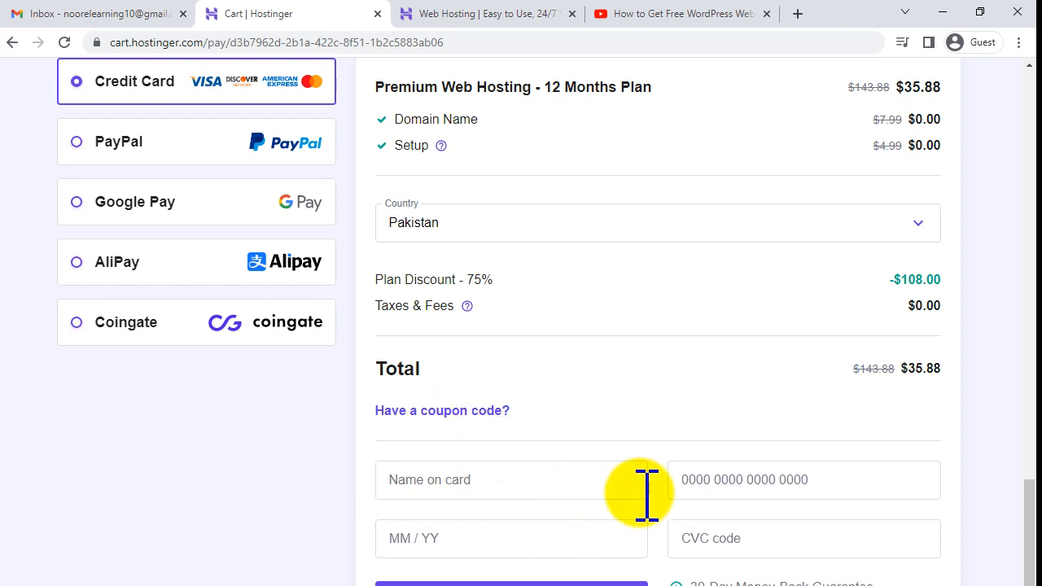
scroll(647, 494, up, 1)
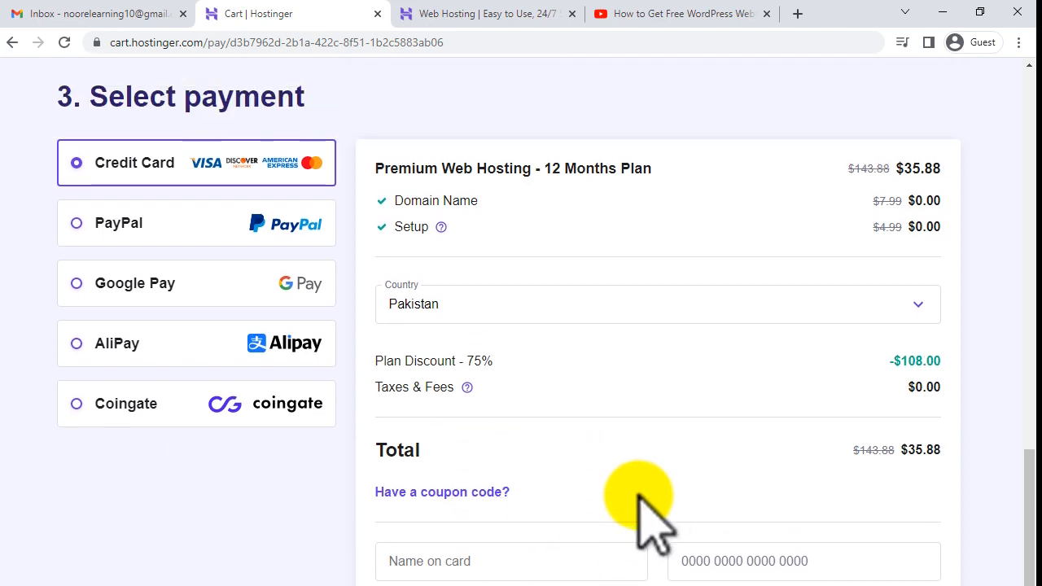
- Apply coupon IT4ALL, reducing the total from $35.88 to $32.29
click(481, 494)
click(464, 544)
text(IT4ALL)
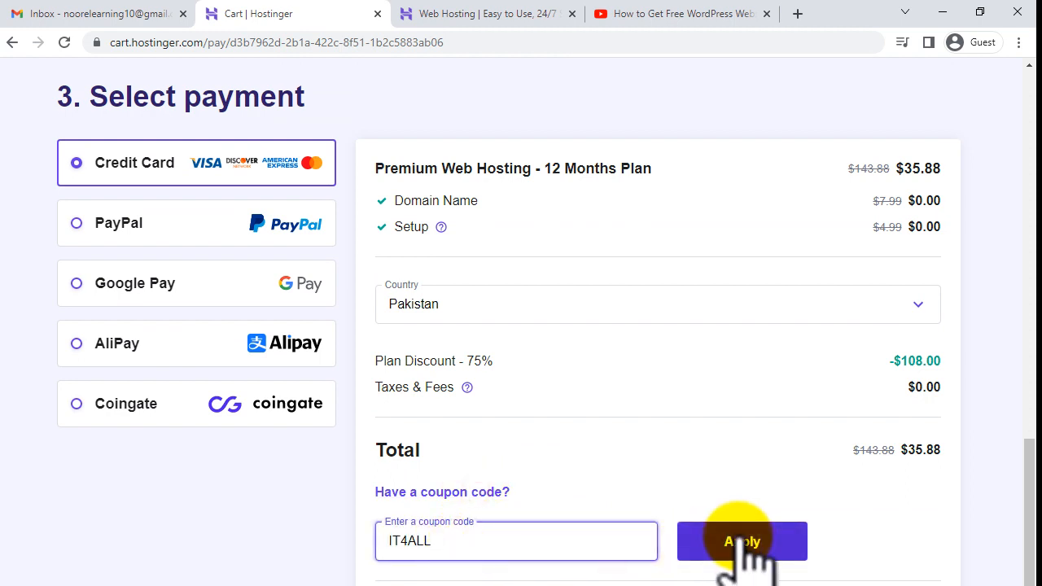
double_click(911, 450)
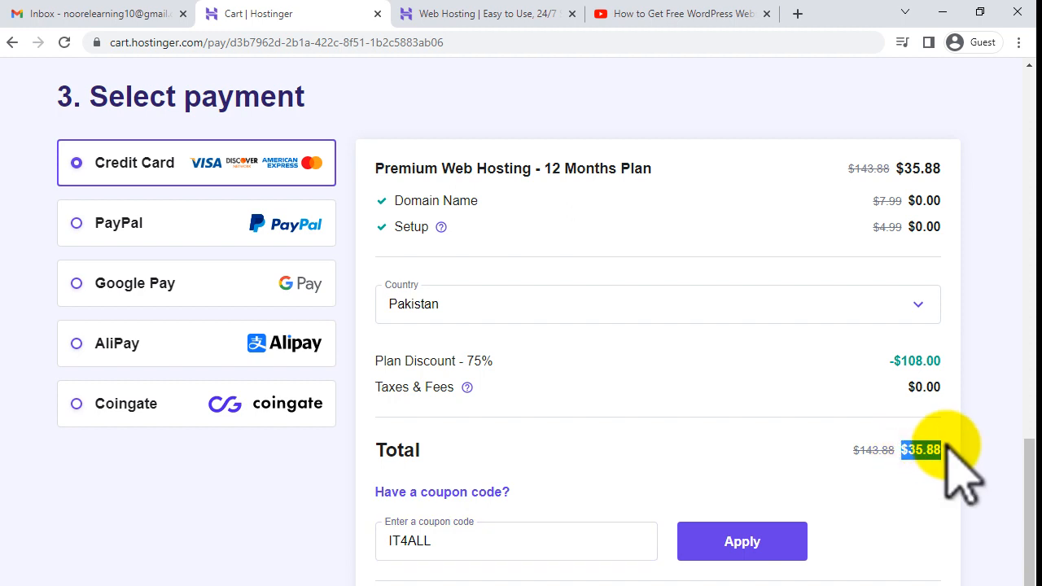
click(740, 540)
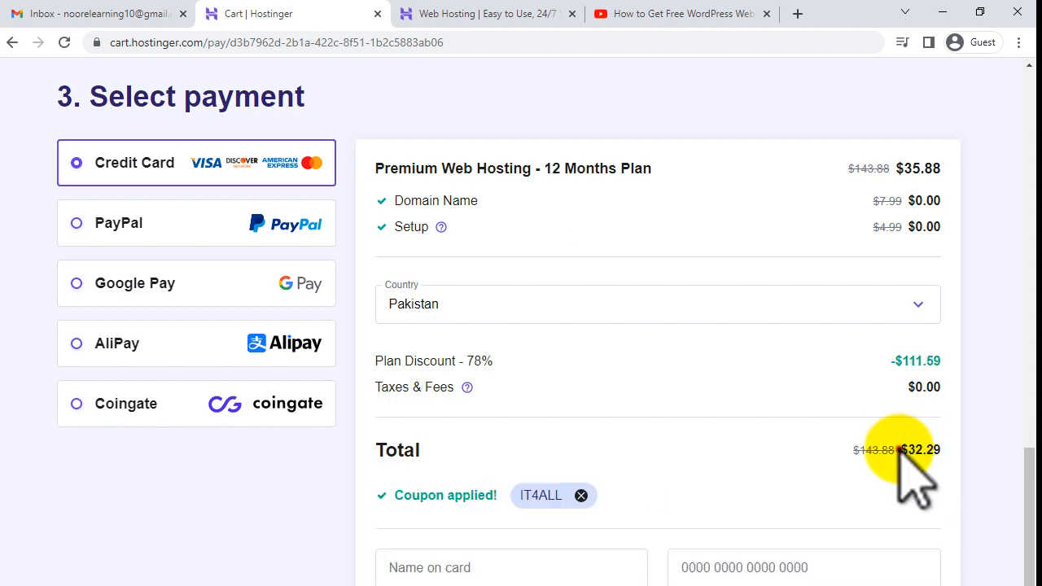
double_click(920, 450)
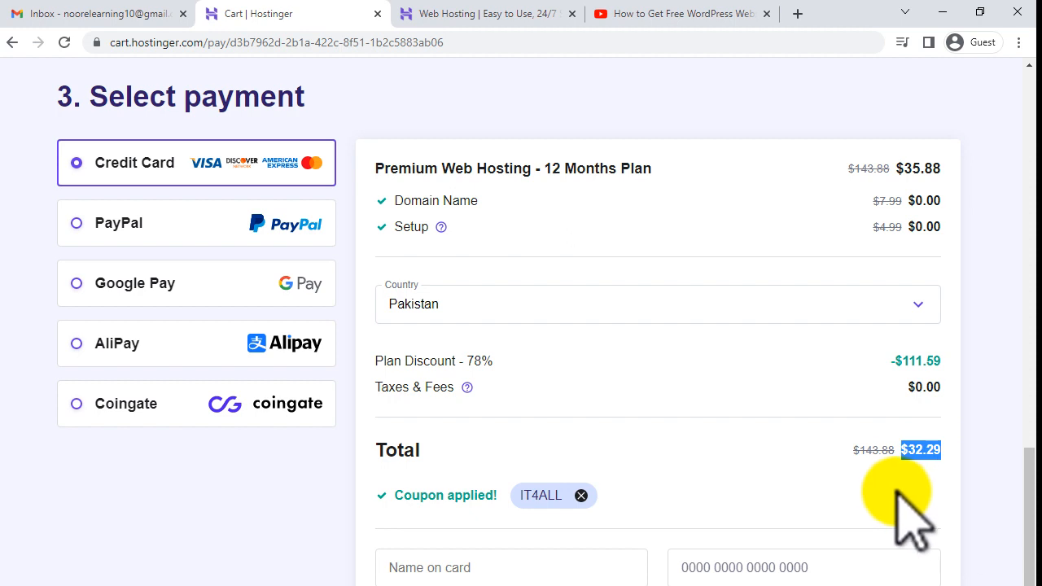
click(648, 451)
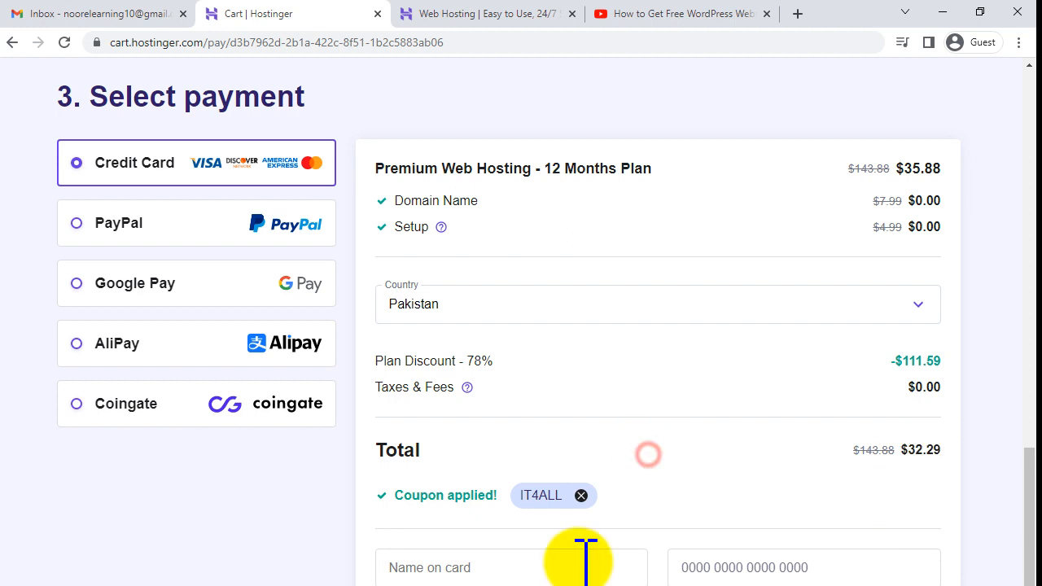
- Submit the secure credit card payment
scroll(575, 558, down, 1)
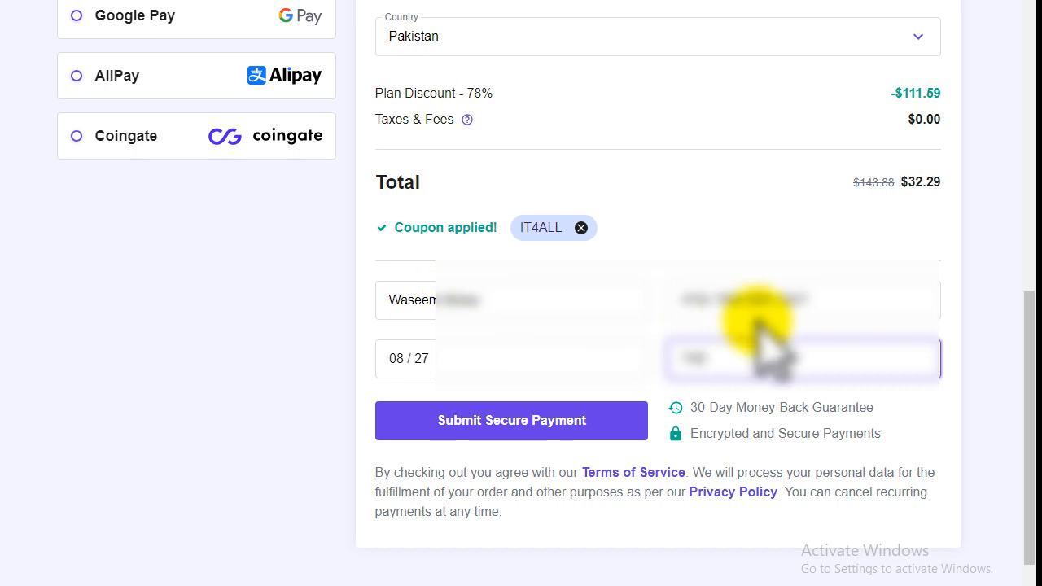
click(543, 424)
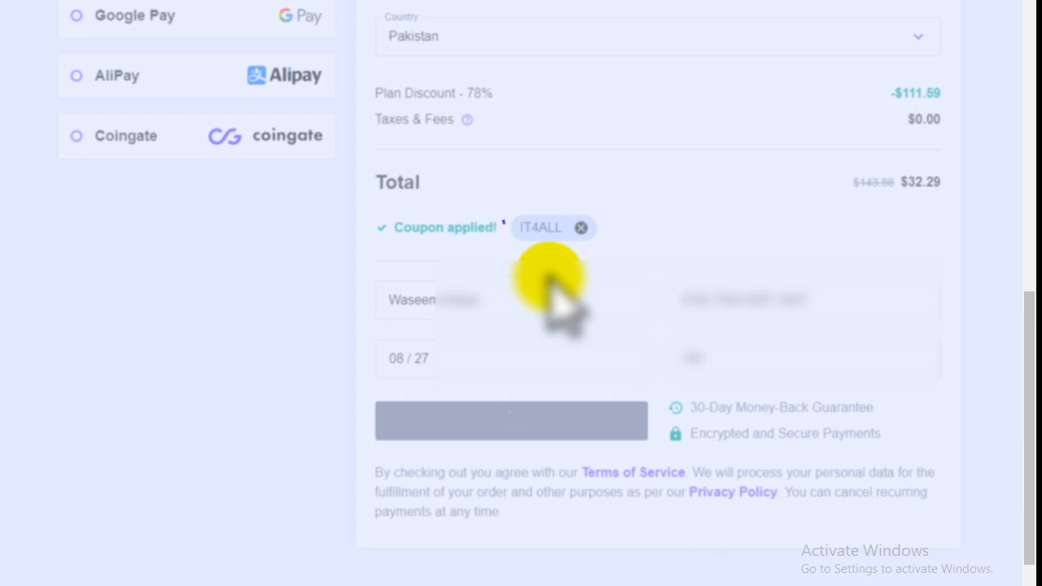
scroll(552, 285, down, 2)
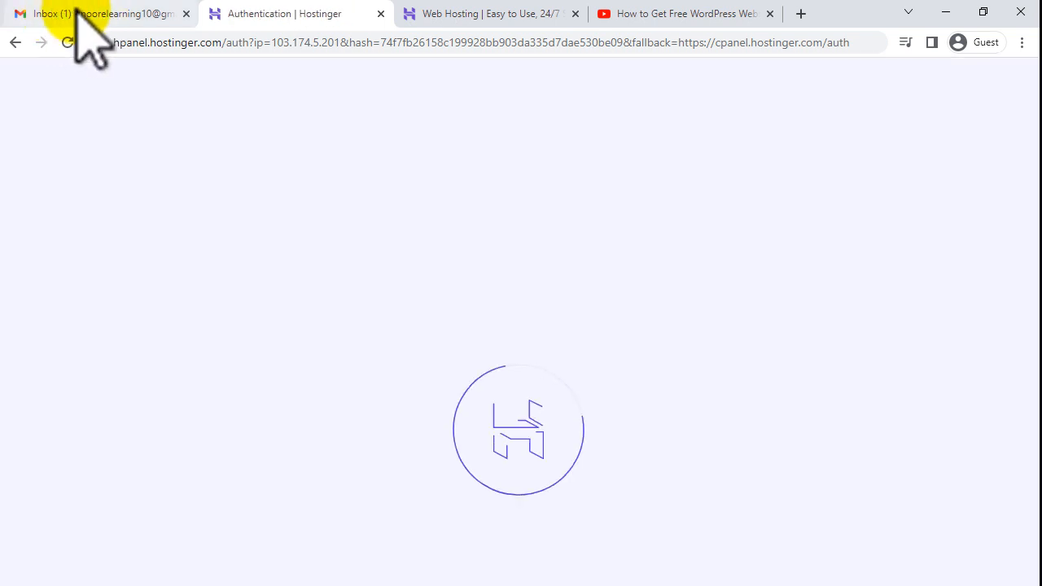
- Open Hostinger's 'Verify your email address' message in Gmail, then return to the Home | Hostinger tab
click(79, 12)
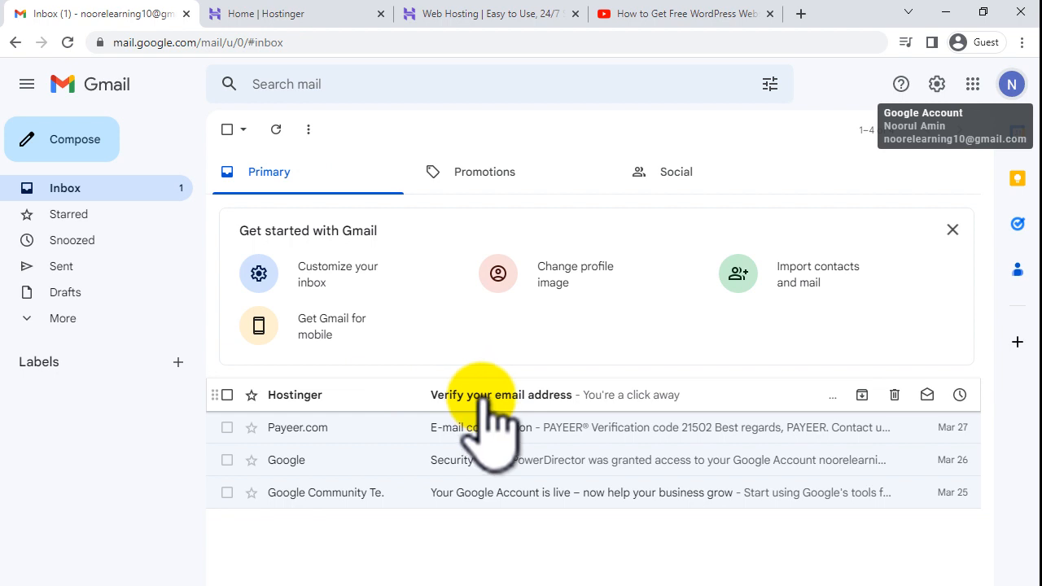
click(486, 399)
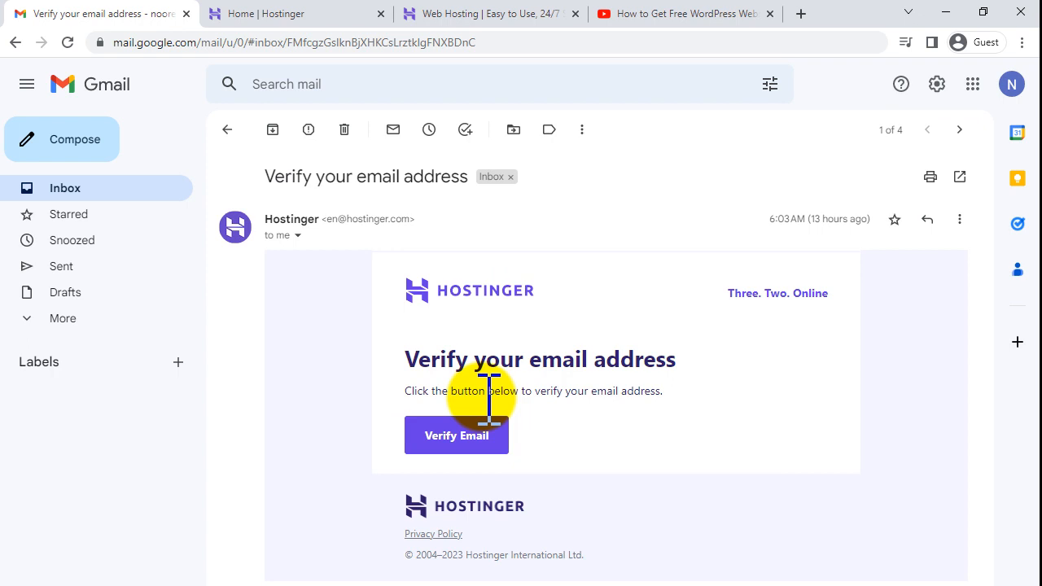
click(291, 12)
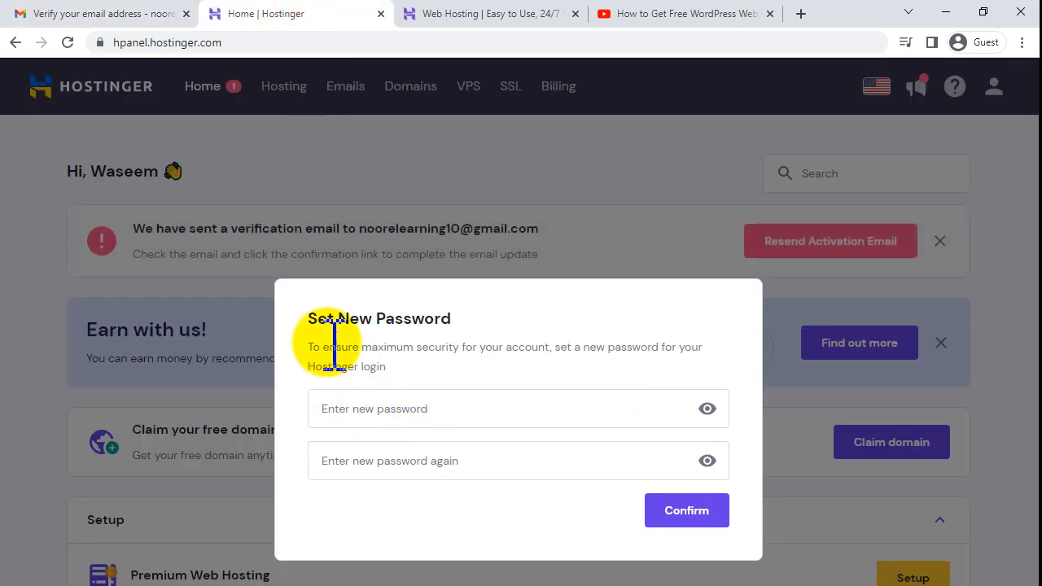
- Enter a matching new password twice, meeting the number and symbol requirements, and confirm it
drag(311, 319, 469, 319)
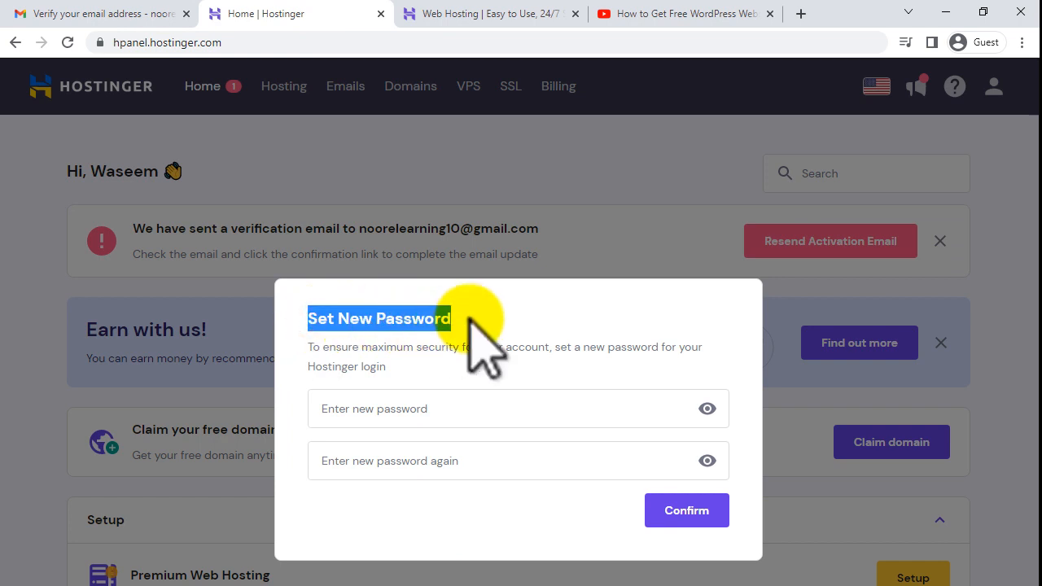
click(469, 318)
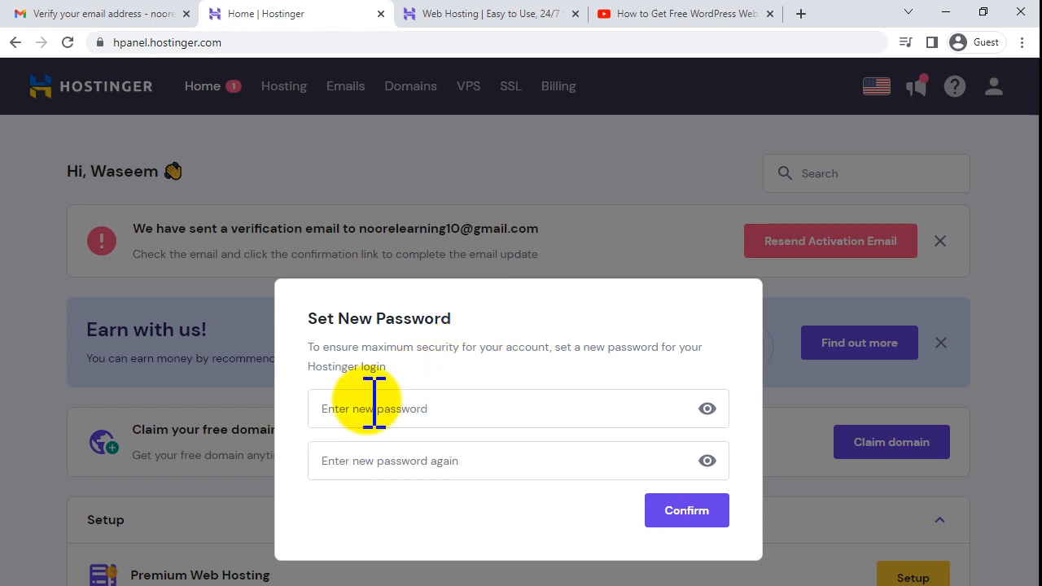
drag(309, 318, 468, 342)
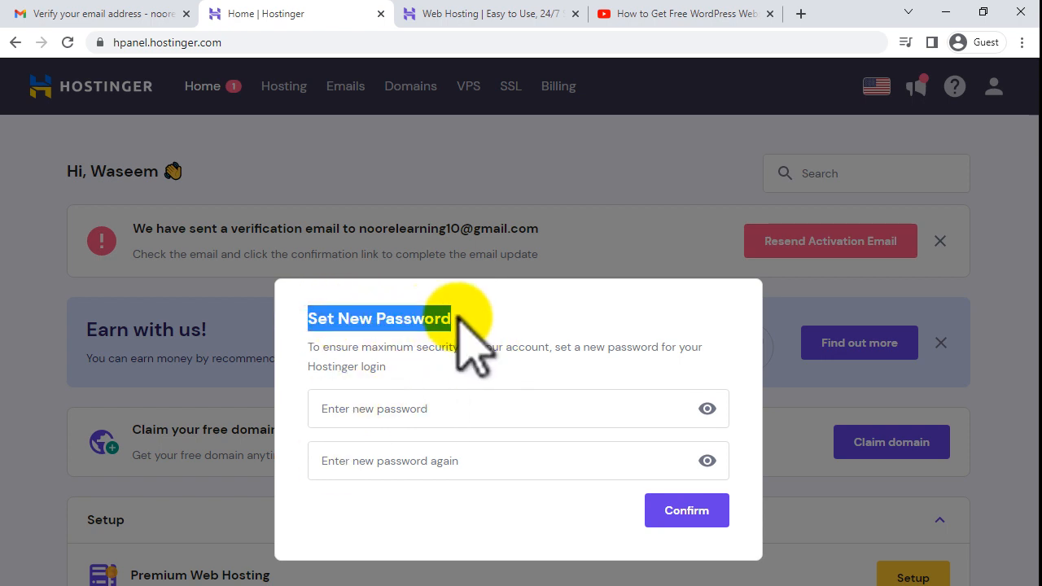
click(407, 402)
text(••••••••)
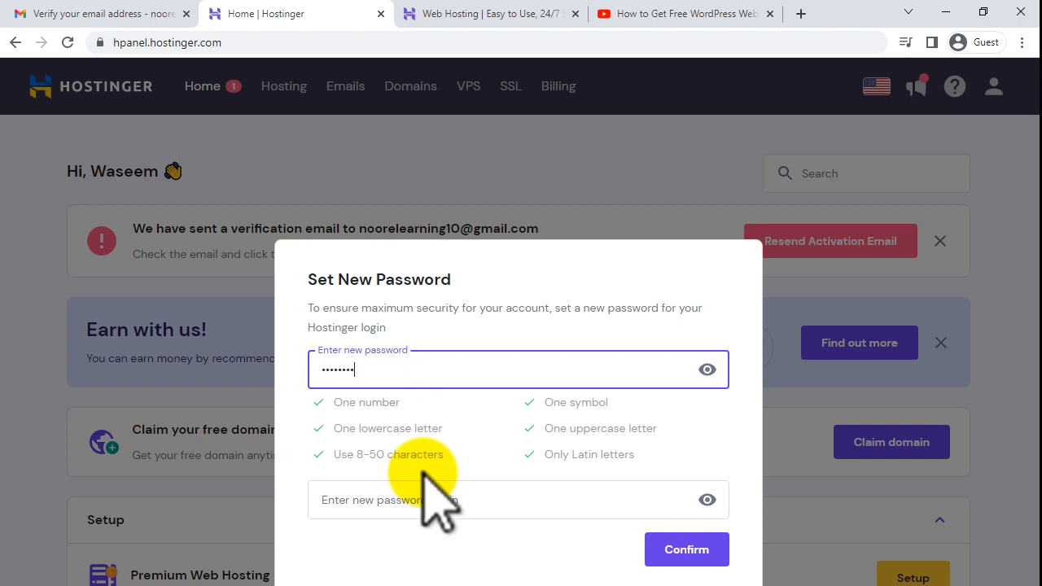
click(423, 500)
text(••••••••)
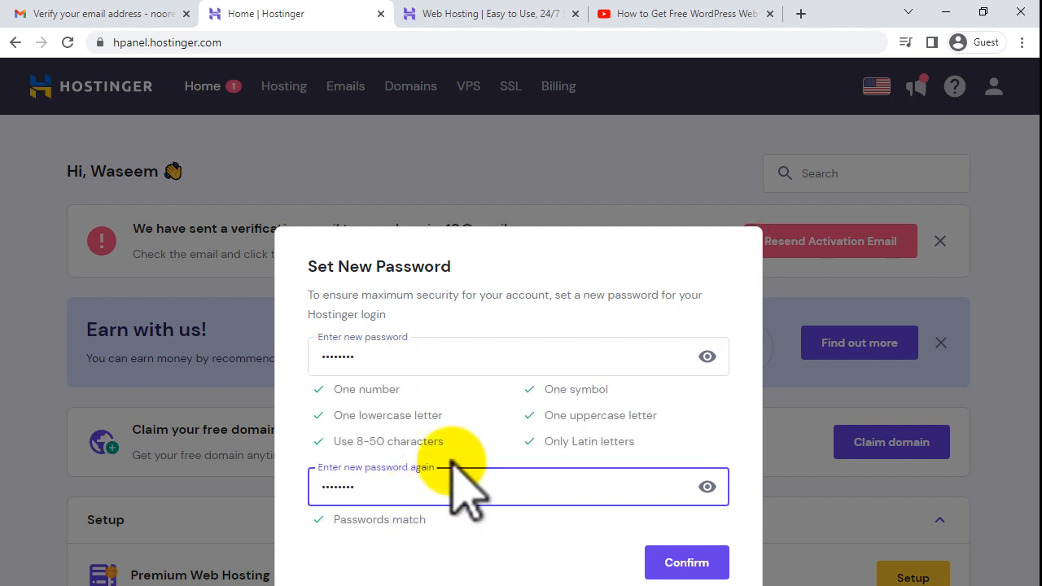
drag(338, 389, 415, 419)
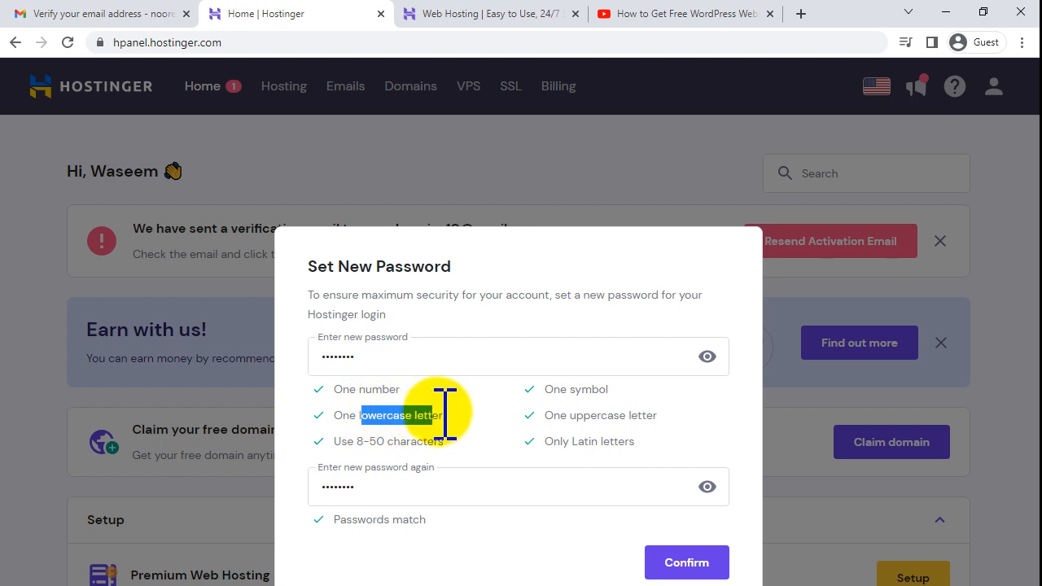
drag(553, 390, 600, 446)
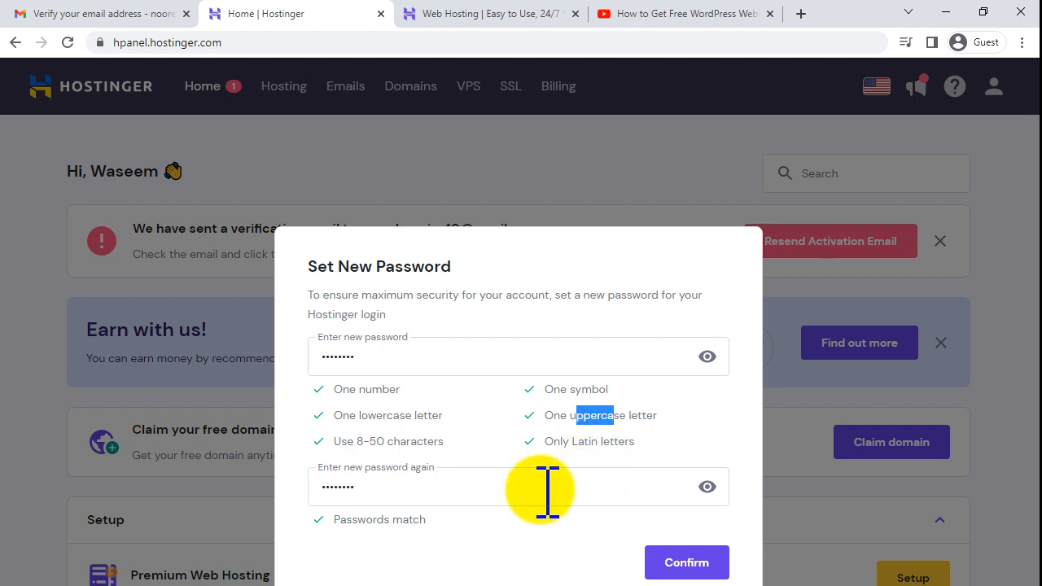
click(583, 383)
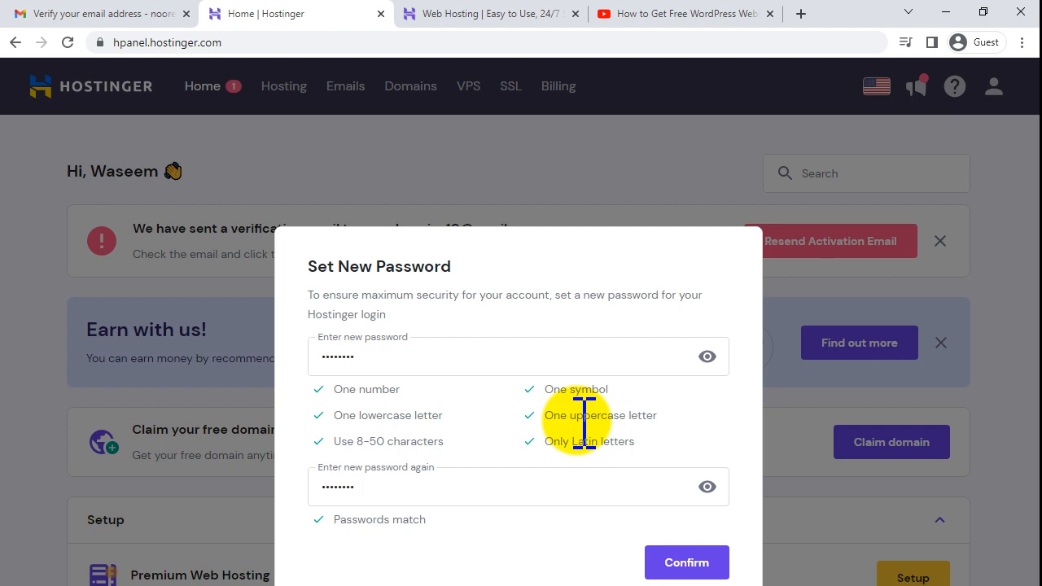
click(684, 564)
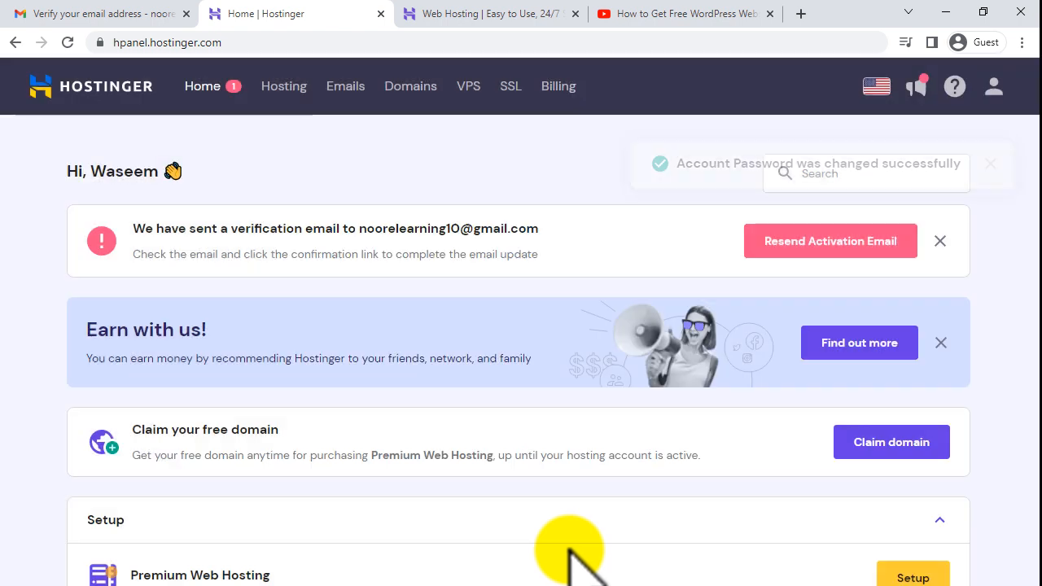
- Verify the account e-mail through the Verify Email button in the Gmail message
drag(725, 164, 929, 165)
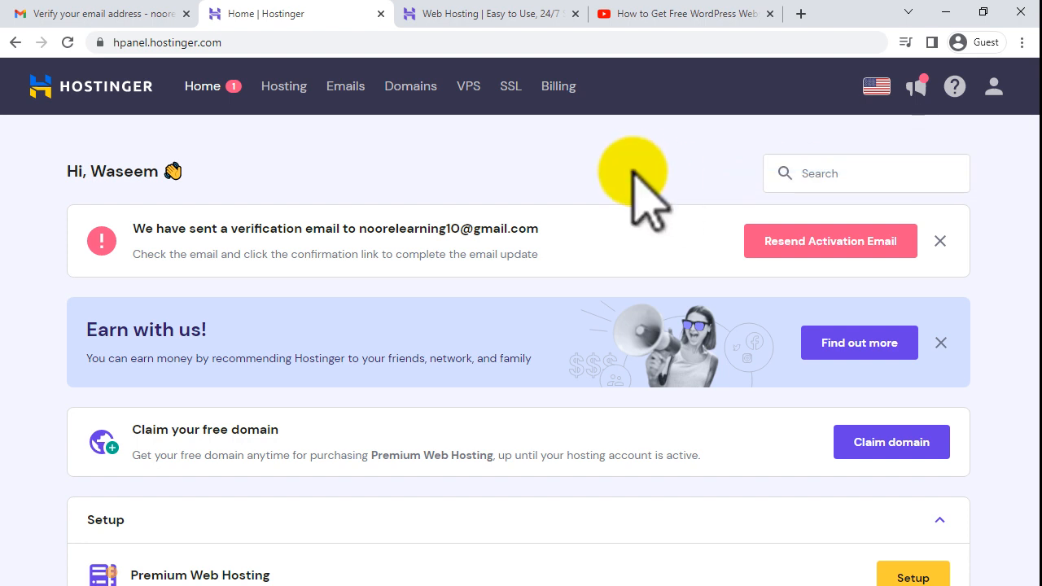
drag(189, 227, 436, 230)
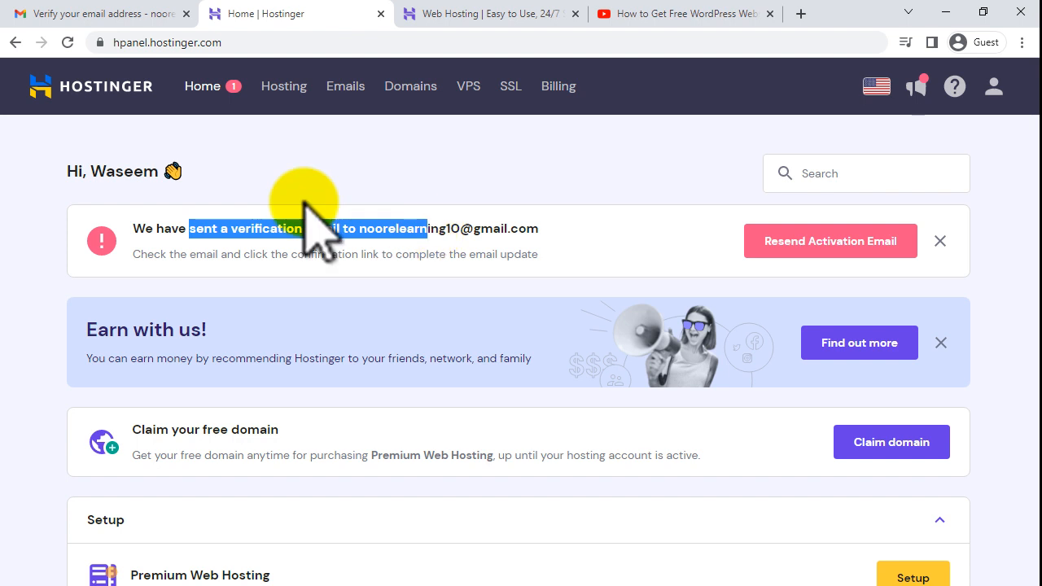
click(25, 10)
click(456, 432)
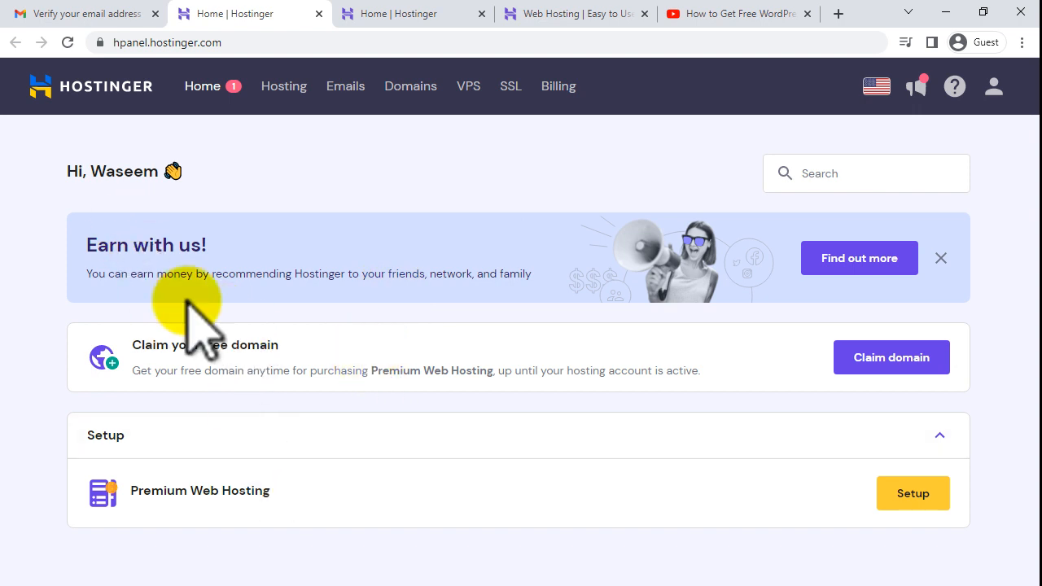
- Claim the free domain from the hPanel dashboard card to open the domain search
drag(142, 346, 277, 345)
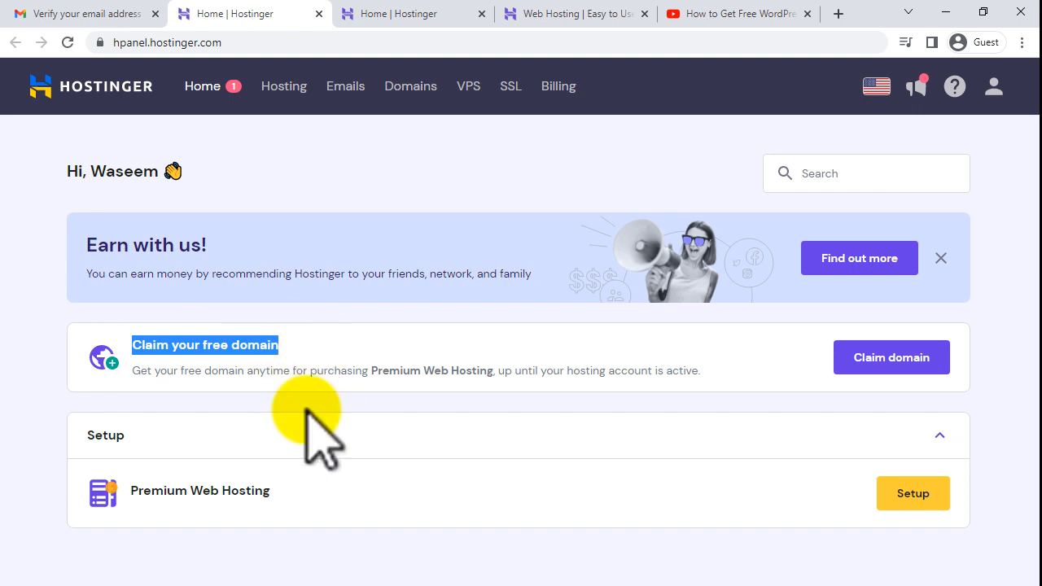
click(144, 342)
drag(195, 344, 271, 343)
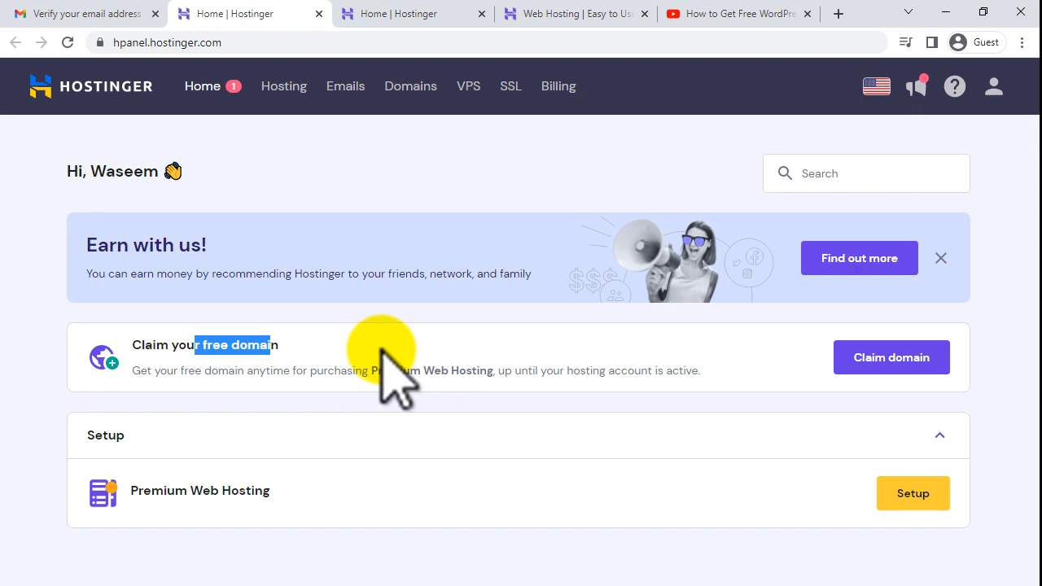
click(1011, 375)
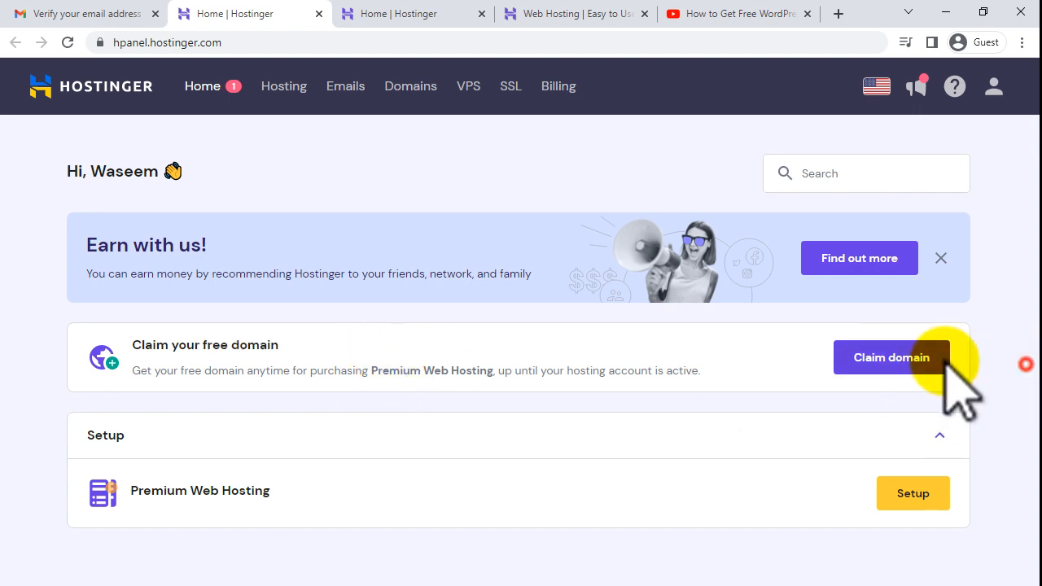
click(905, 361)
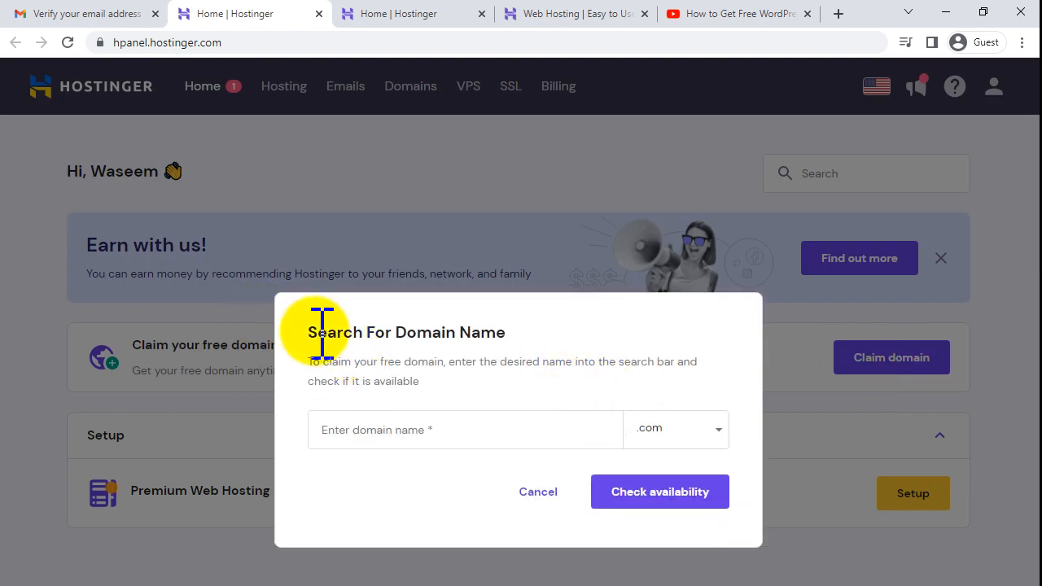
- Check it4all.com with the .com extension and find it already taken
drag(311, 332, 506, 330)
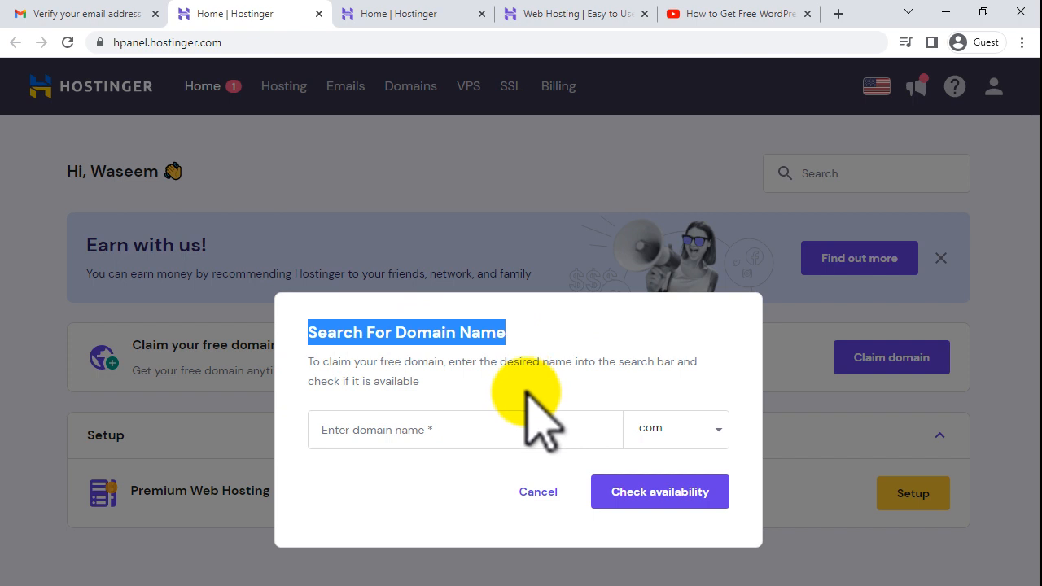
click(394, 431)
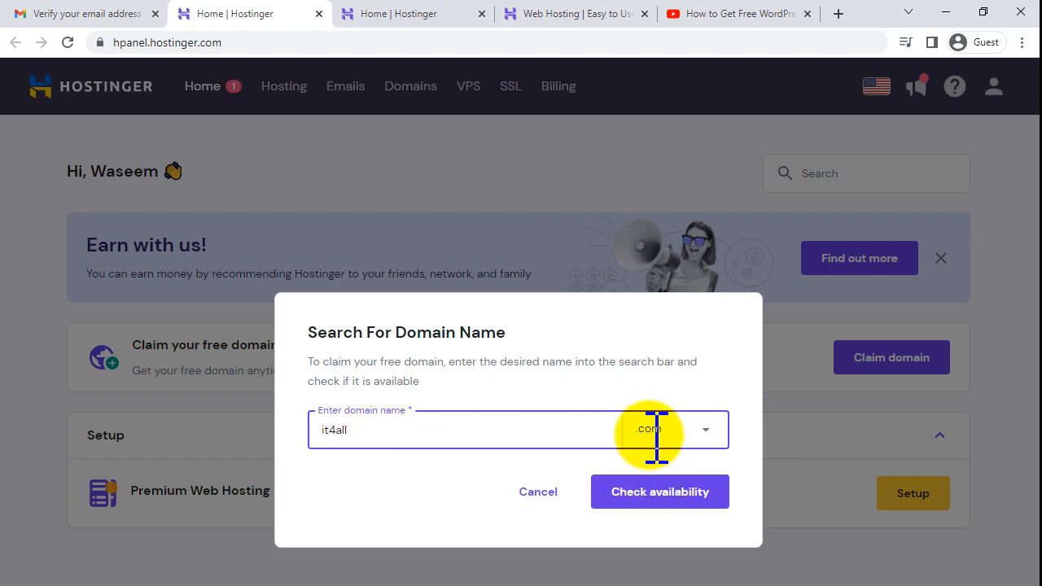
click(705, 432)
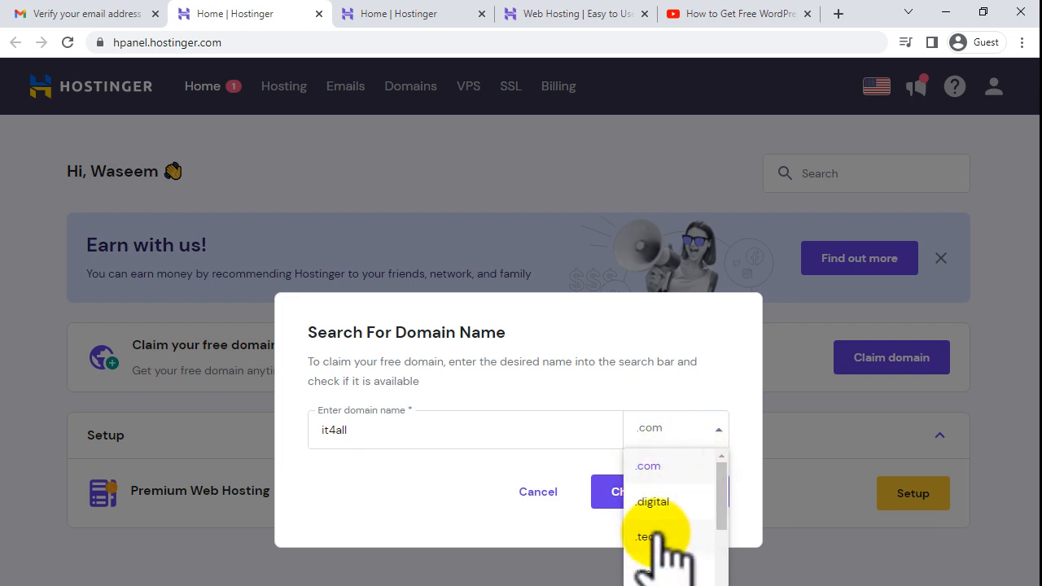
click(651, 464)
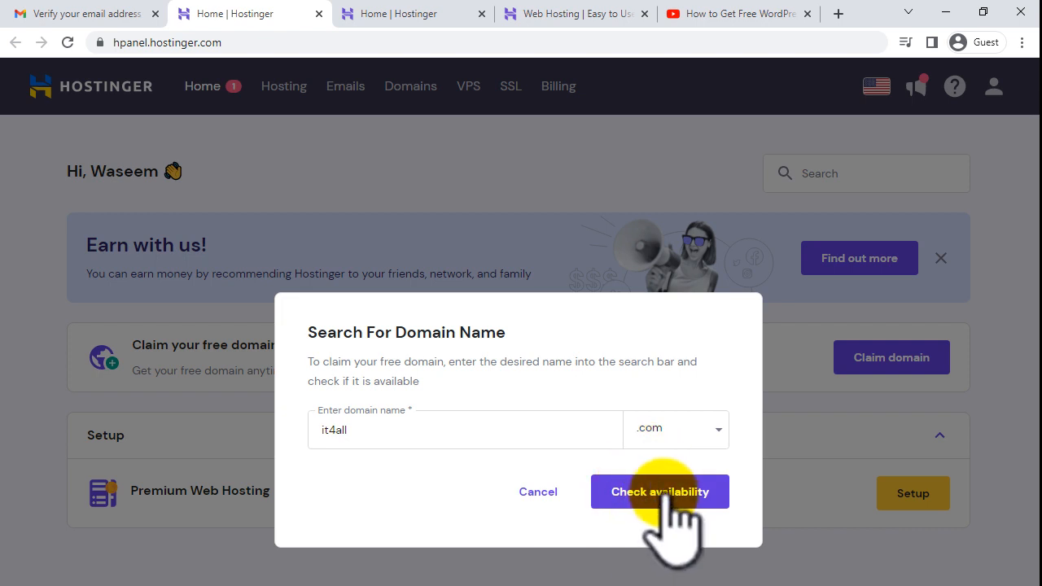
click(665, 491)
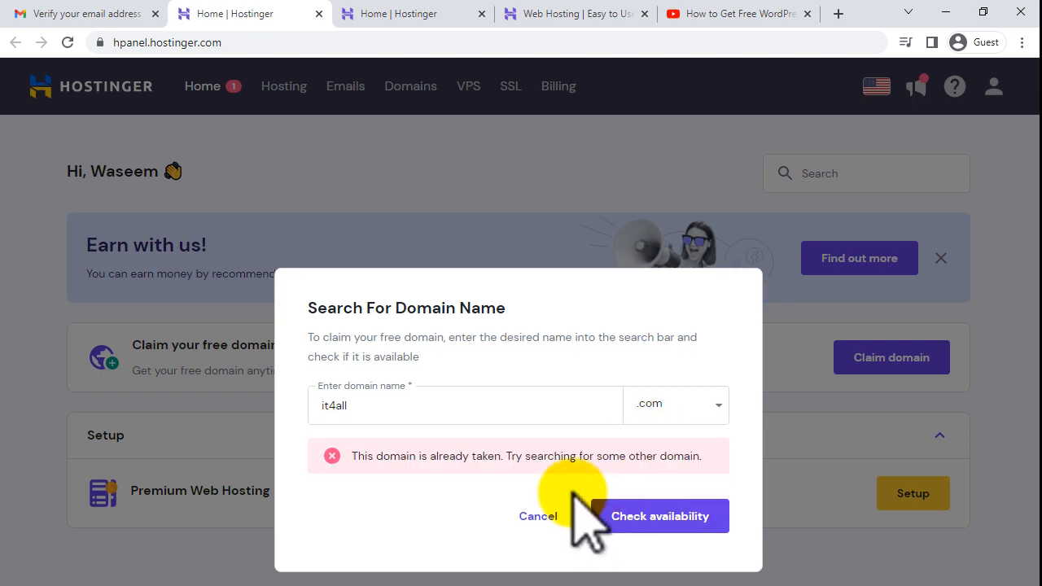
drag(358, 456, 506, 461)
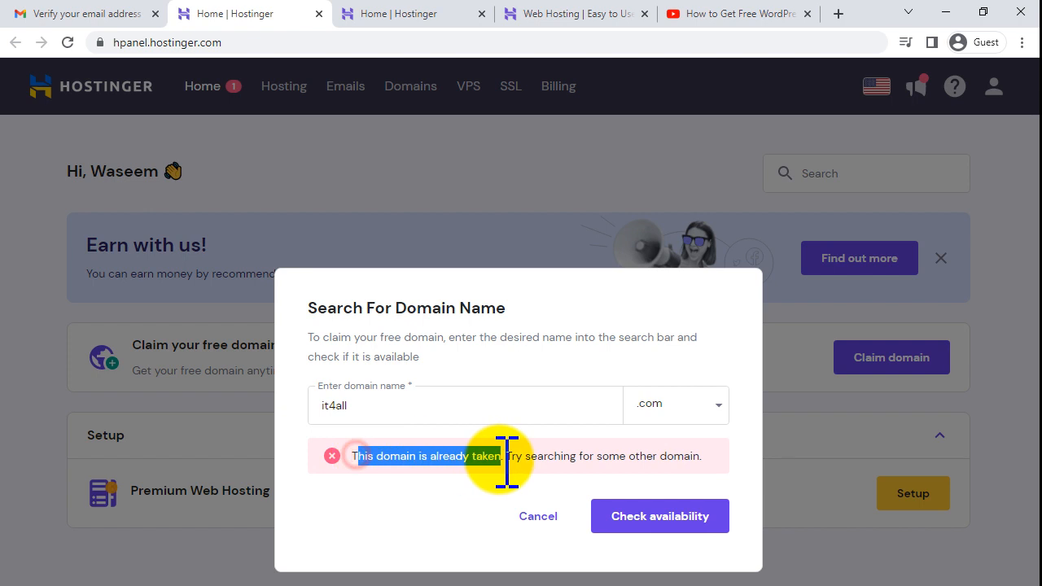
- Replace the name with worldinfoweb and check that worldinfoweb.com is available
drag(414, 407, 258, 390)
text(http://worldinfoweb.com/)
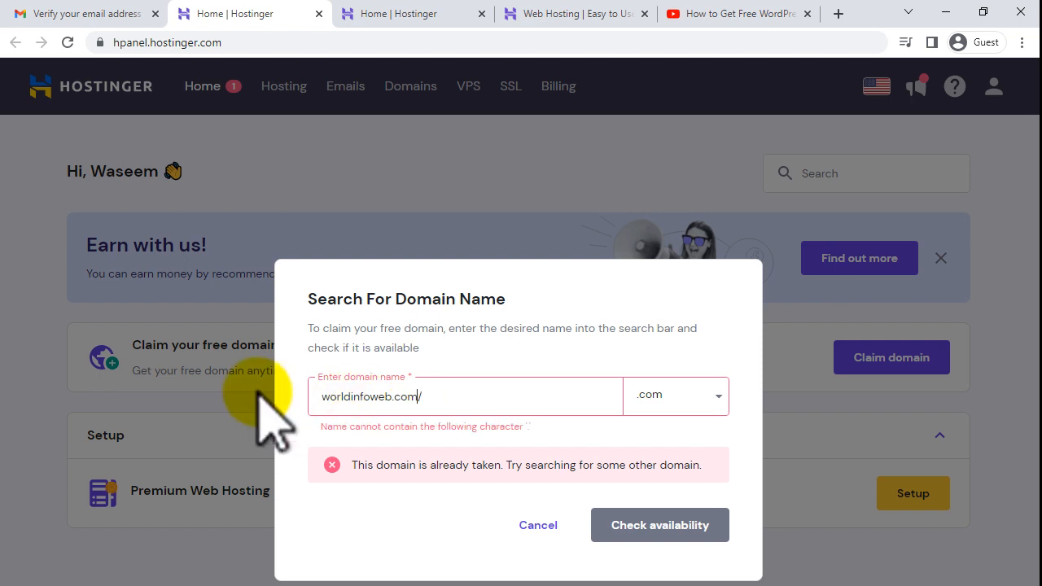
key(BackSpace)
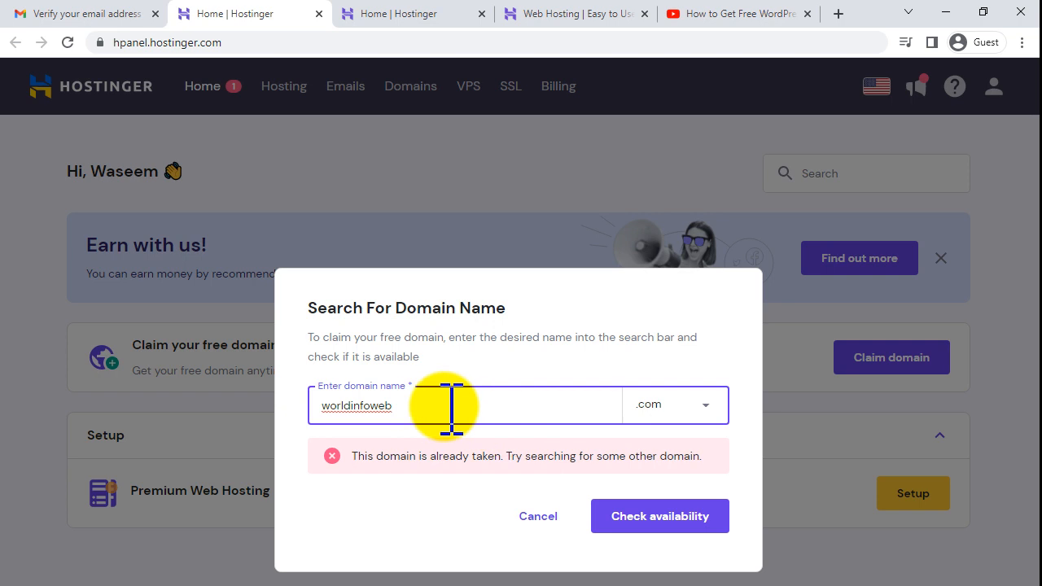
click(664, 527)
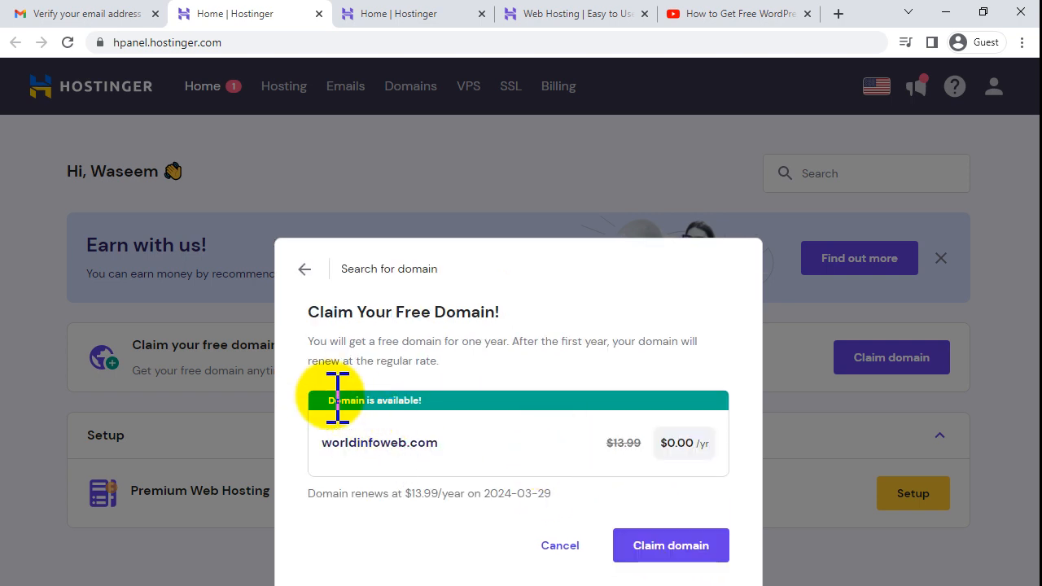
- Claim the available worldinfoweb.com as the free domain instead of paying $13.99
drag(325, 401, 426, 399)
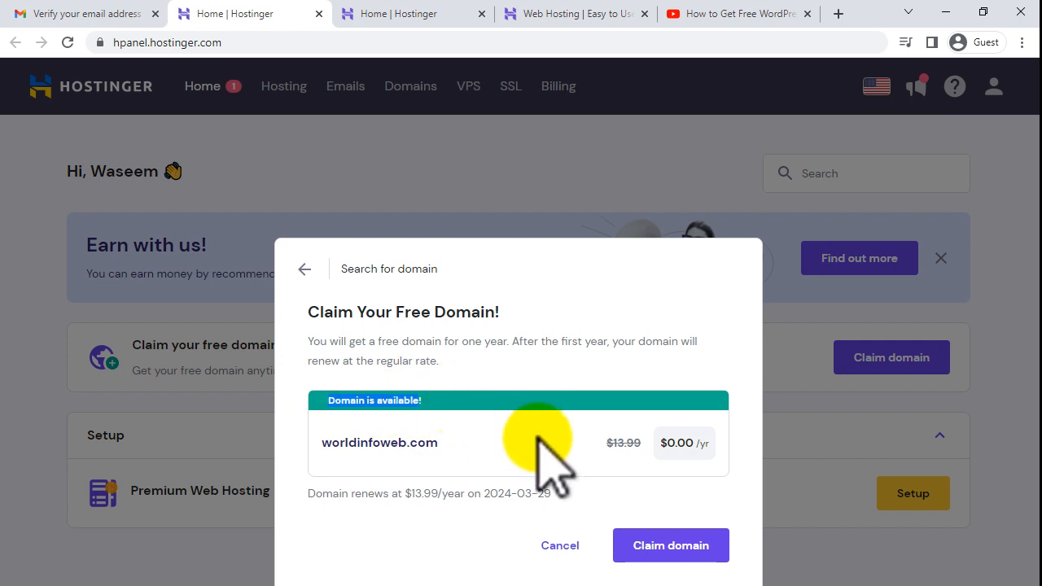
click(453, 397)
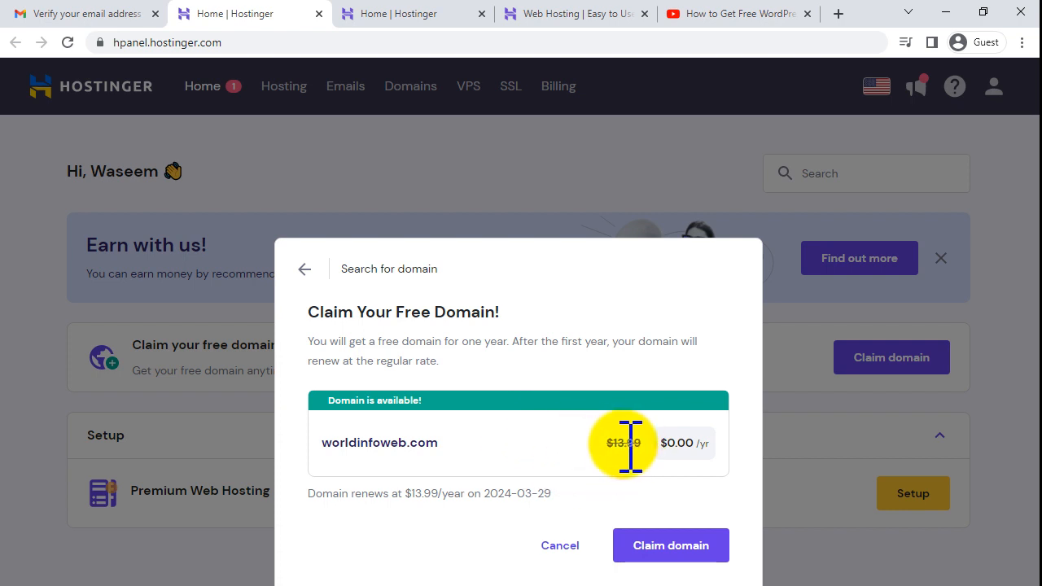
drag(606, 443, 700, 445)
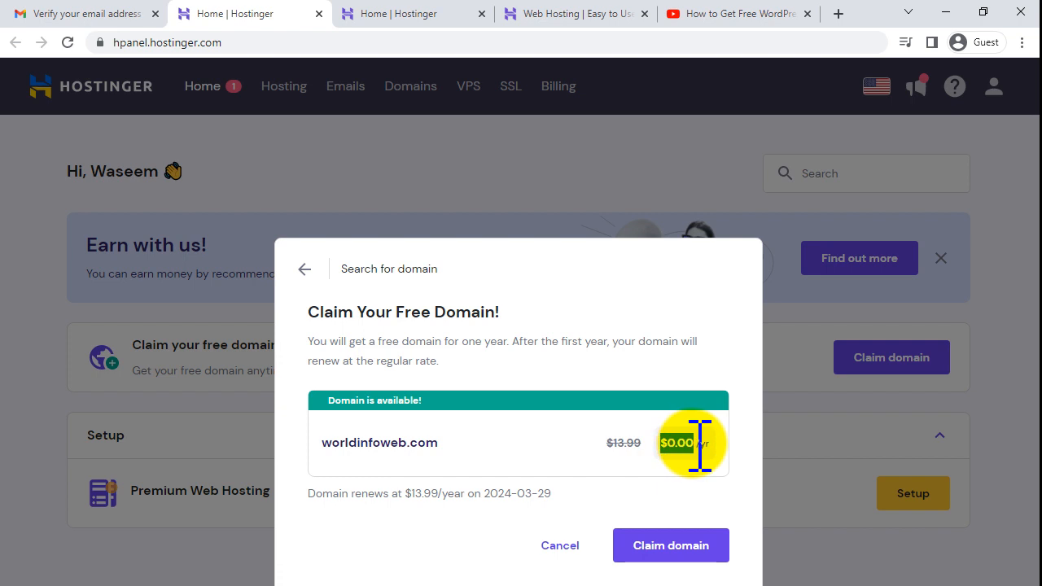
click(721, 499)
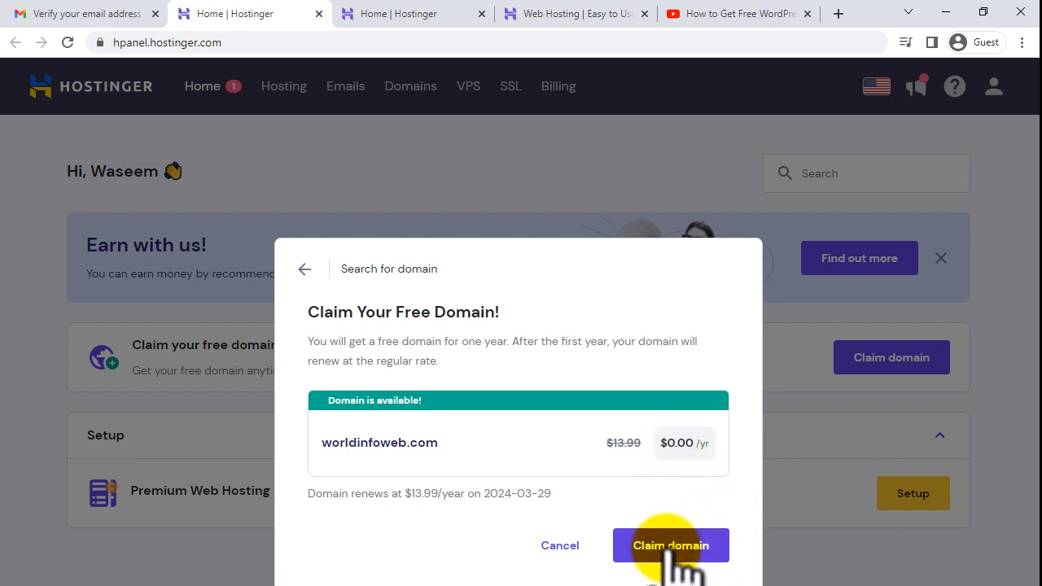
click(671, 546)
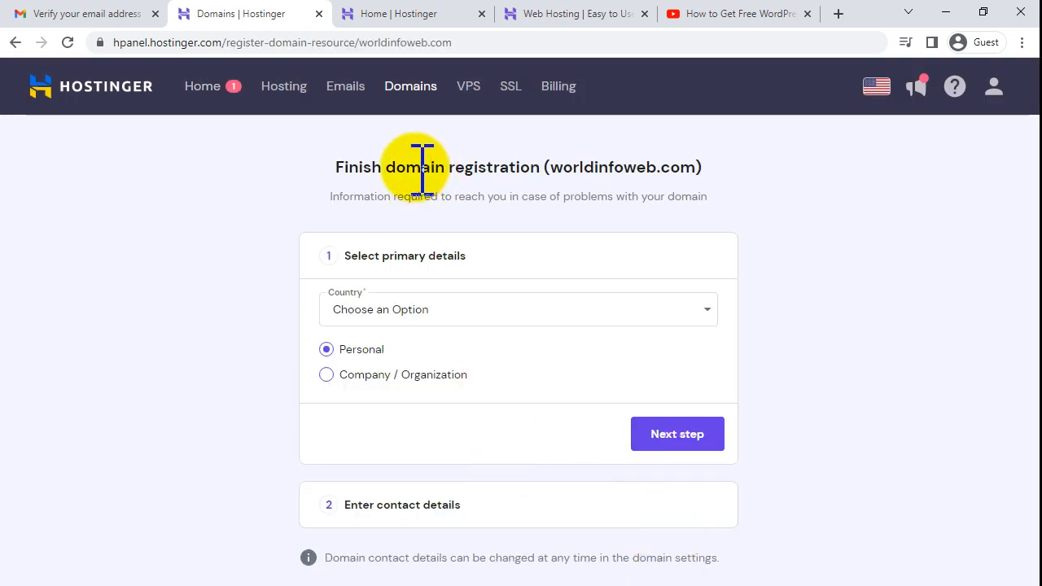
- Choose Pakistan as the country, keep Personal registration, and continue to contact details
drag(332, 166, 700, 234)
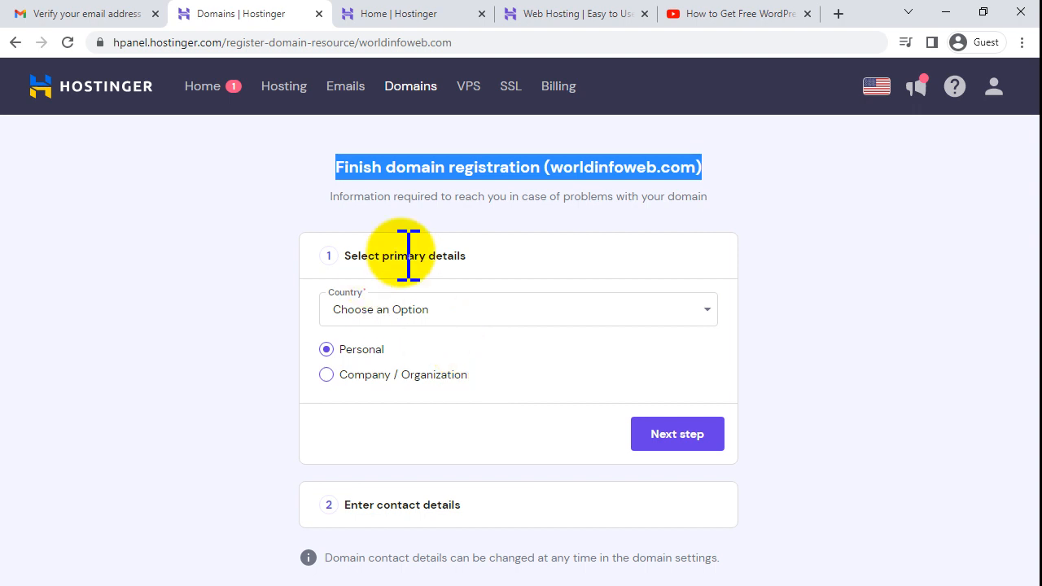
drag(346, 257, 477, 261)
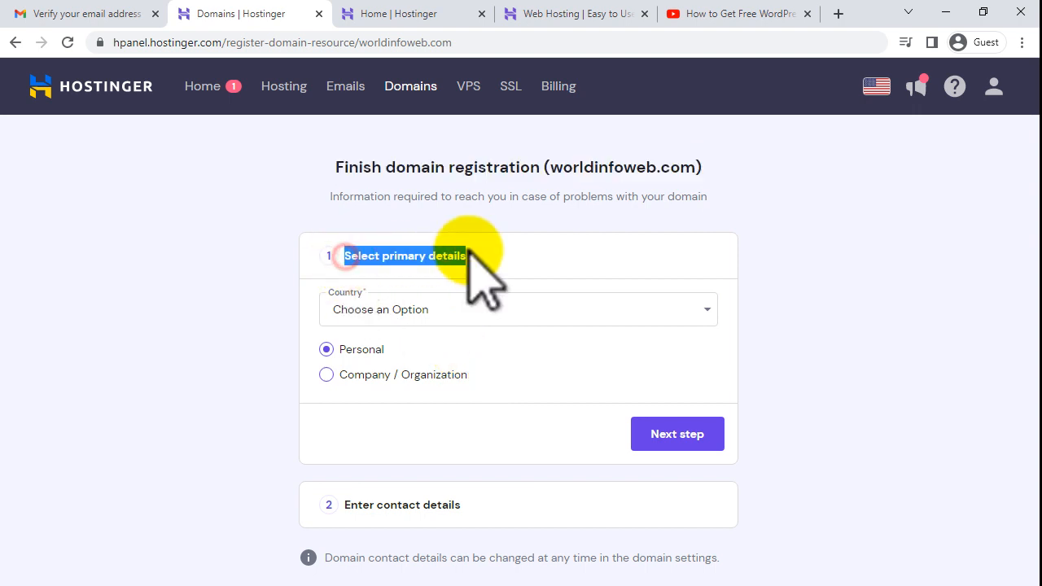
click(413, 309)
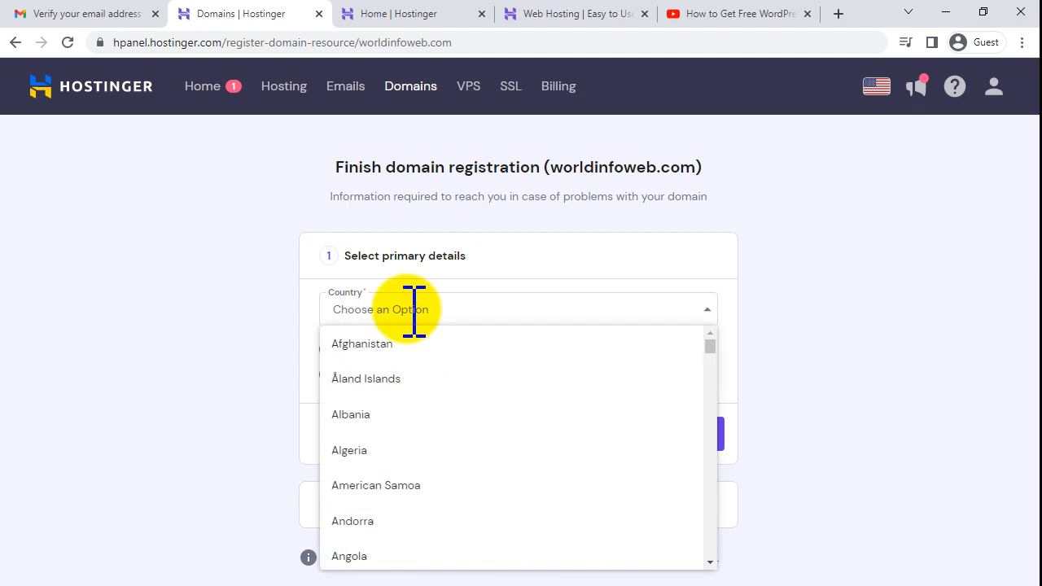
text(pak)
click(355, 345)
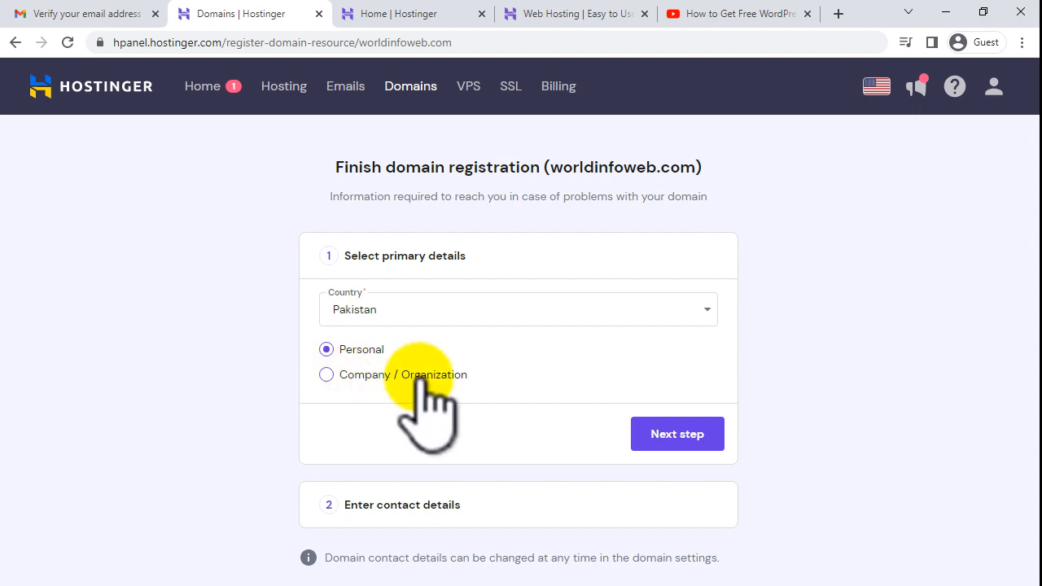
click(678, 436)
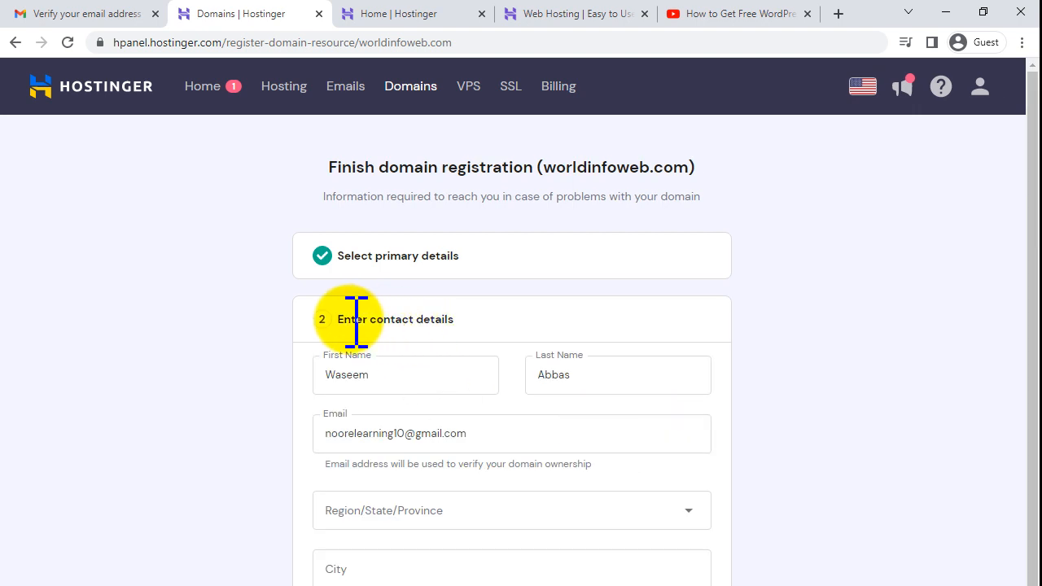
- Replace the prefilled first and last names with the contact's own name
drag(391, 377, 275, 388)
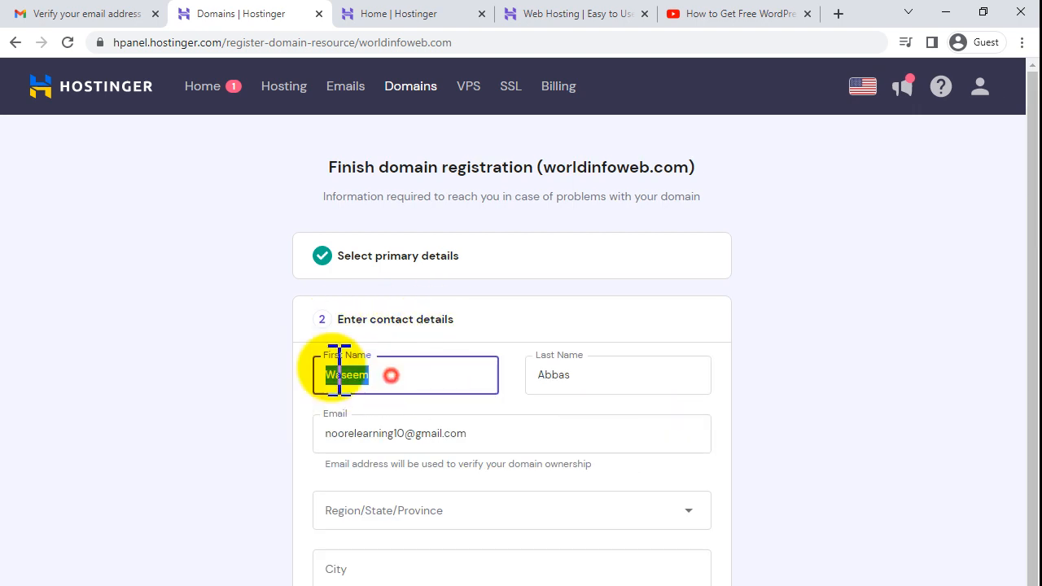
key(BackSpace)
drag(628, 379, 530, 395)
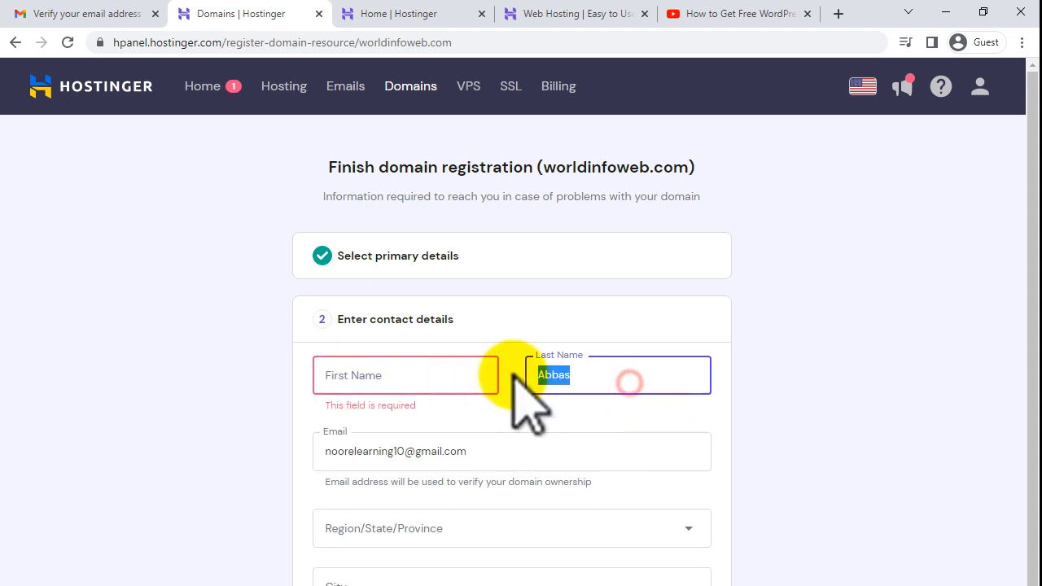
key(BackSpace)
click(389, 377)
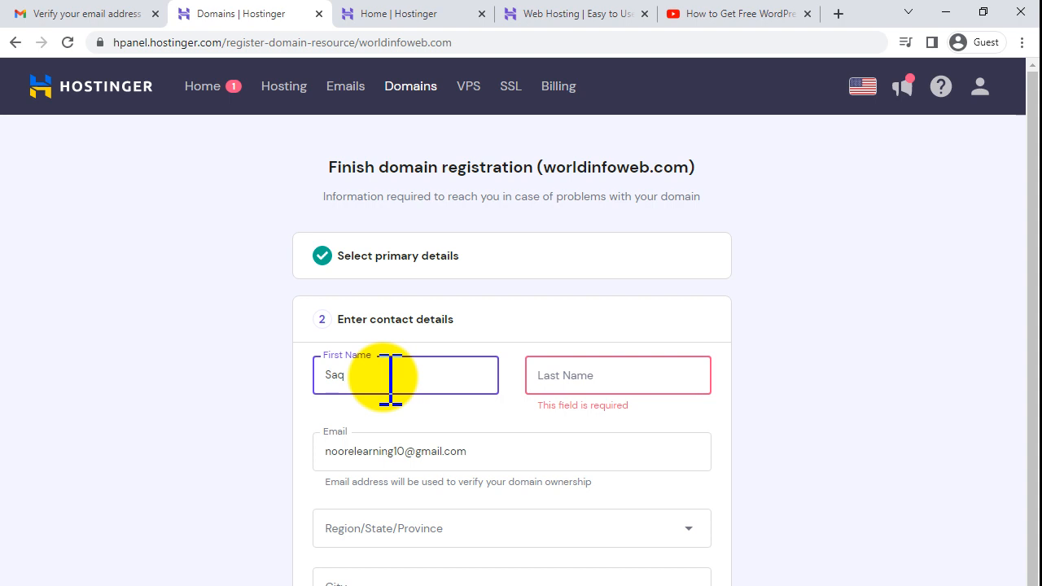
key(Tab)
text(Am)
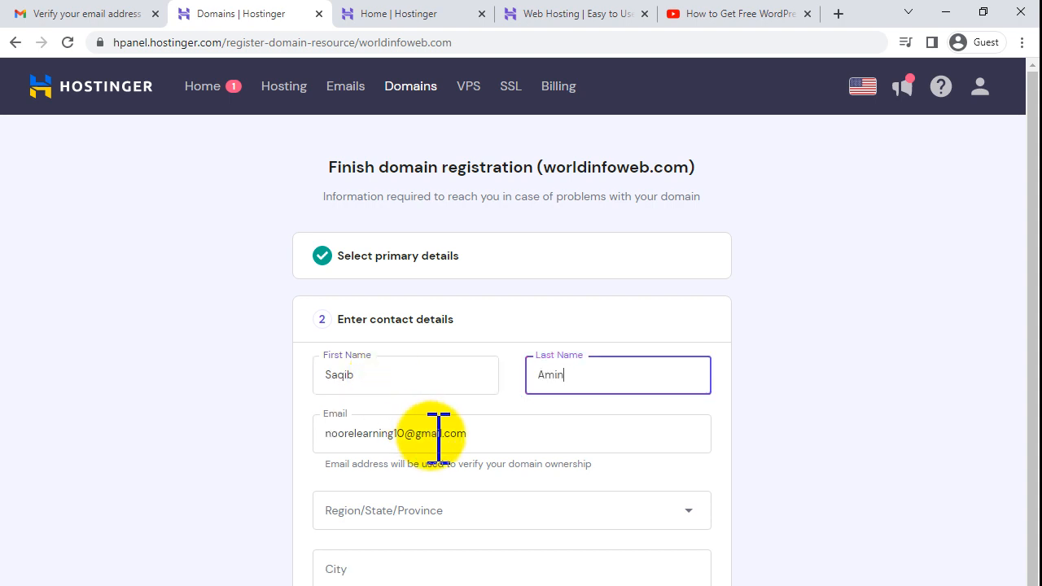
- Set region Punjāb and city Rawalpindi, and enter an address combining the city with a number
click(444, 511)
text(p)
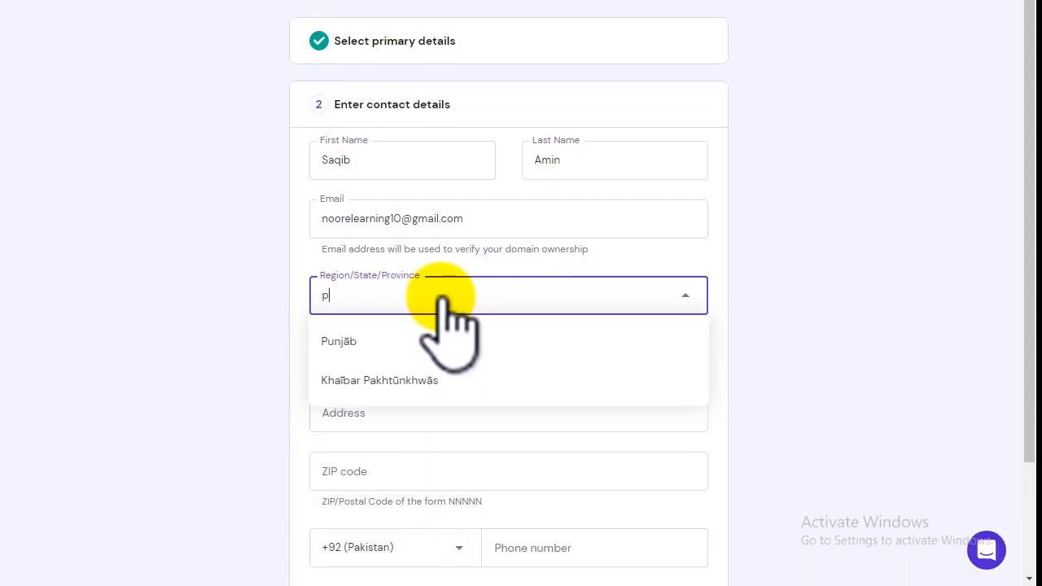
text(unj)
click(365, 340)
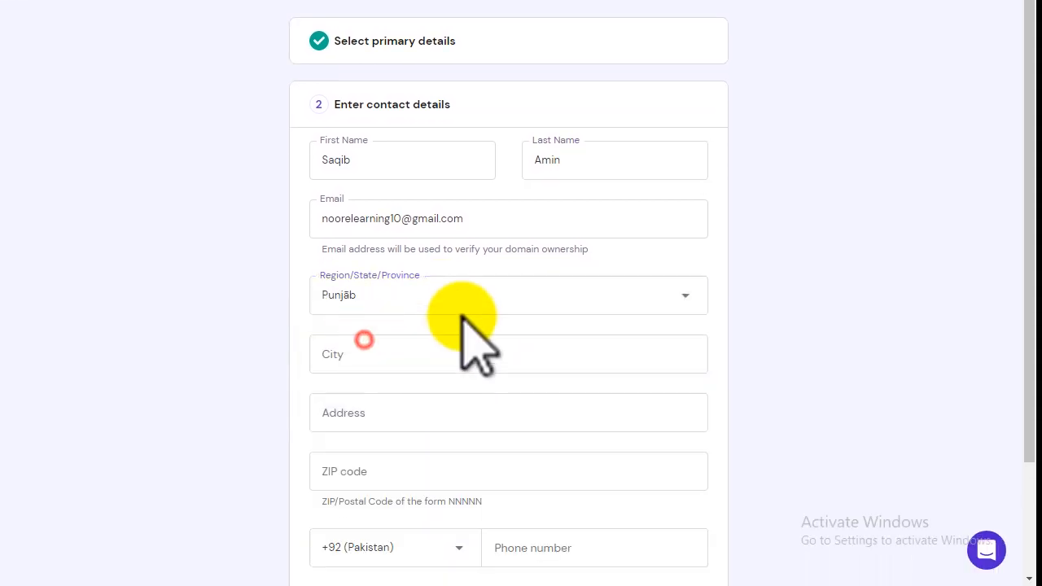
scroll(488, 297, down, 3)
click(385, 223)
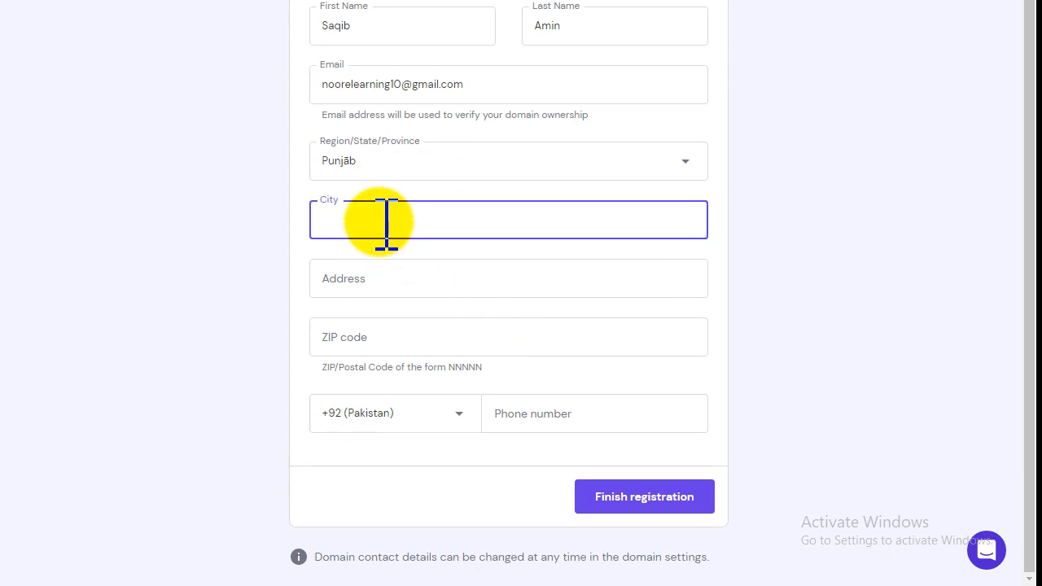
text(Rawalpindi)
key(Tab)
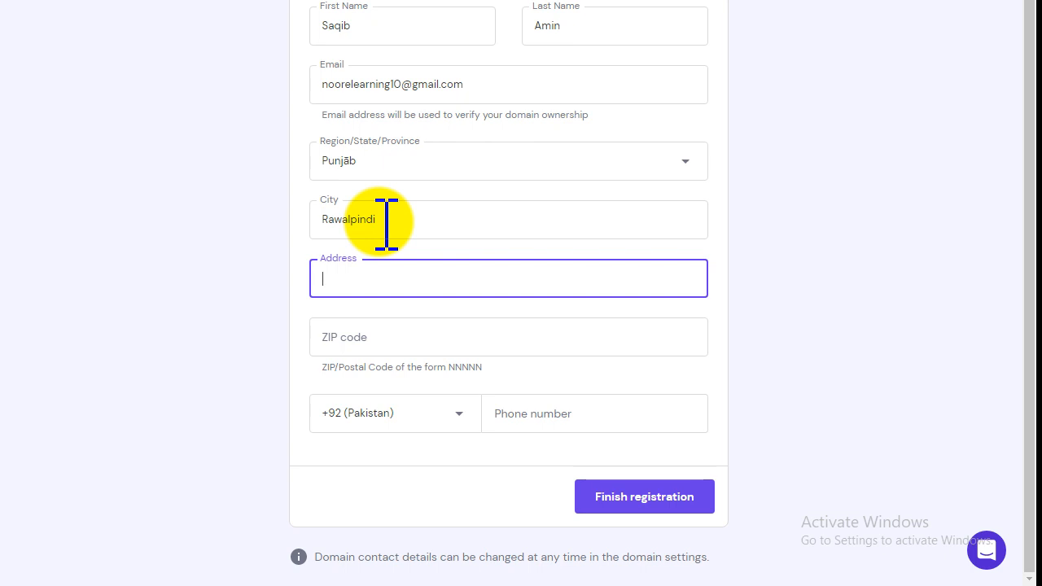
click(385, 222)
click(380, 273)
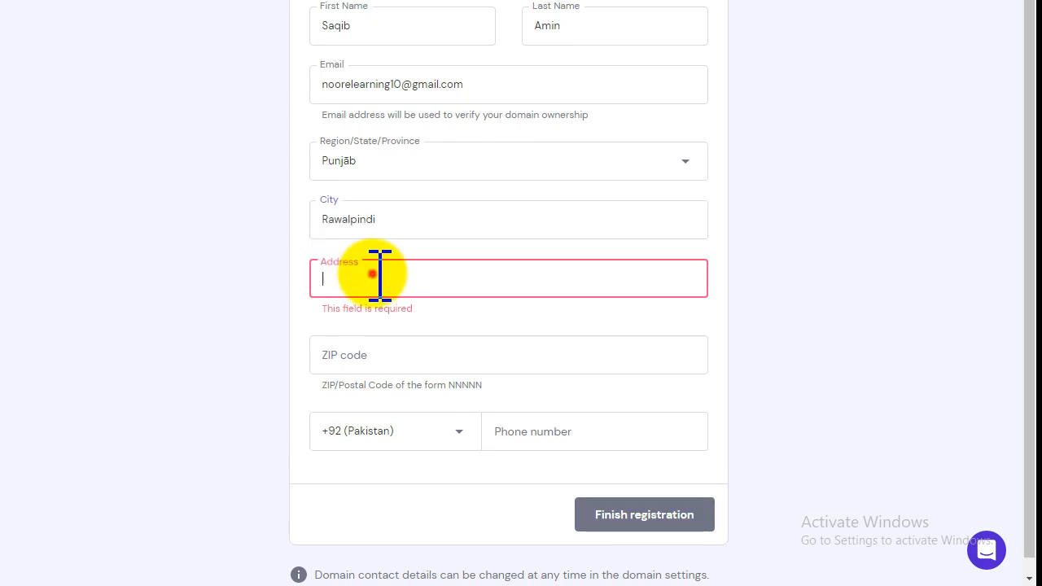
text(Rawalpindi)
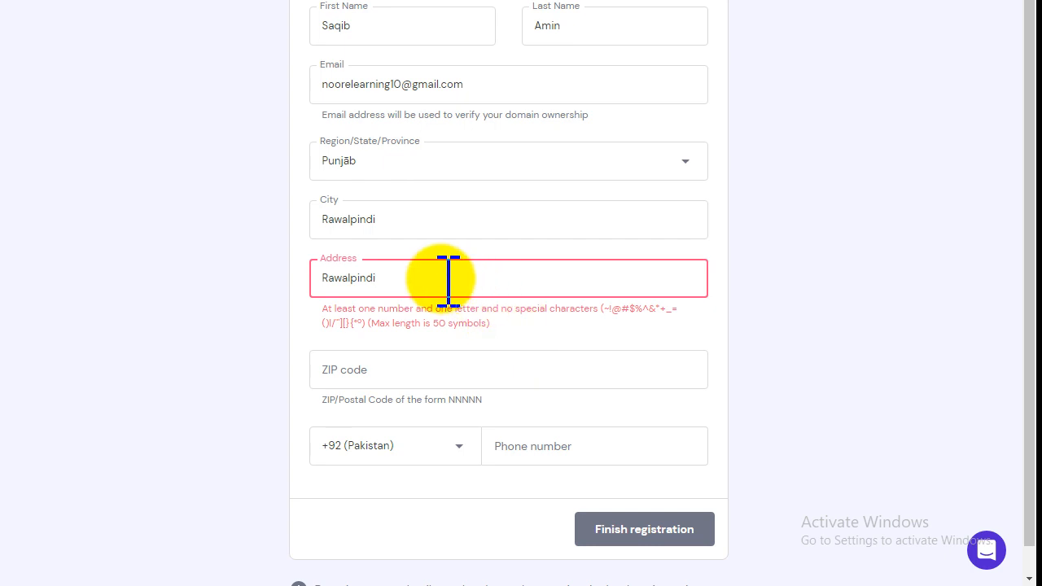
text(123)
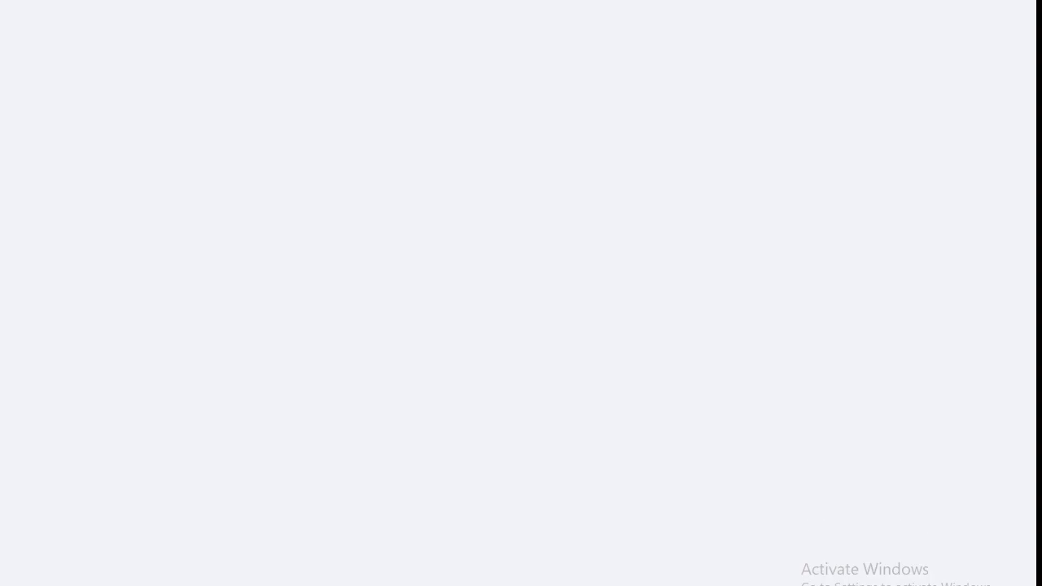
- Search Google for 'Rawalpindi zip code' in a new tab, then return to the Hostinger form
click(836, 14)
text(Rawalpindi)
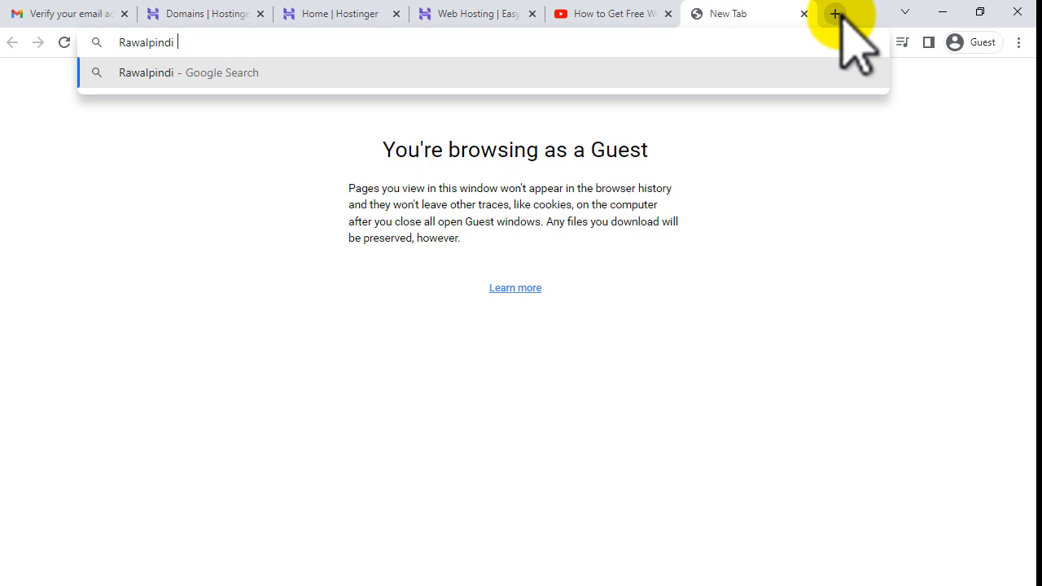
text(zip code)
key(Return)
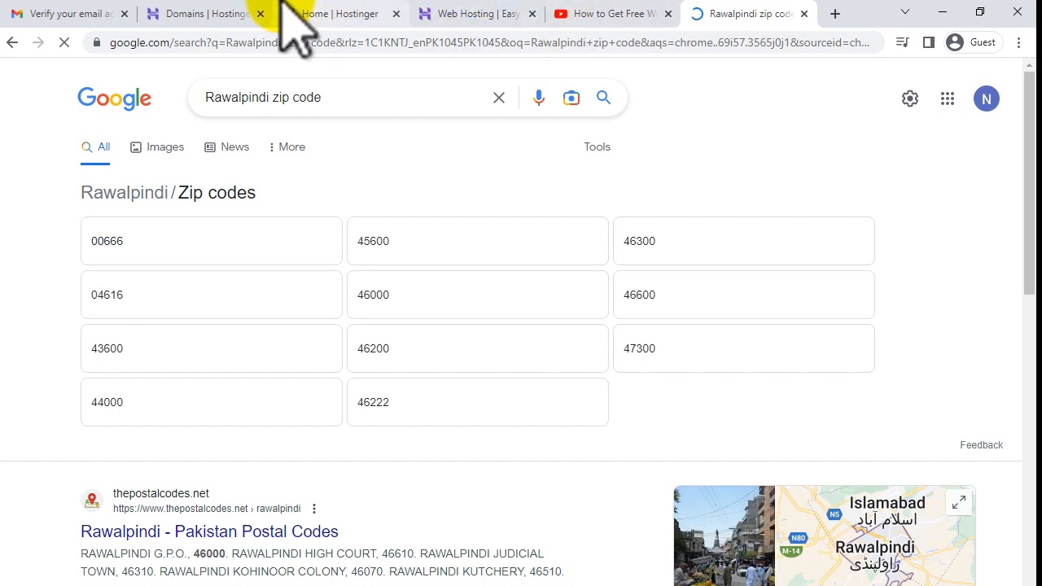
click(206, 9)
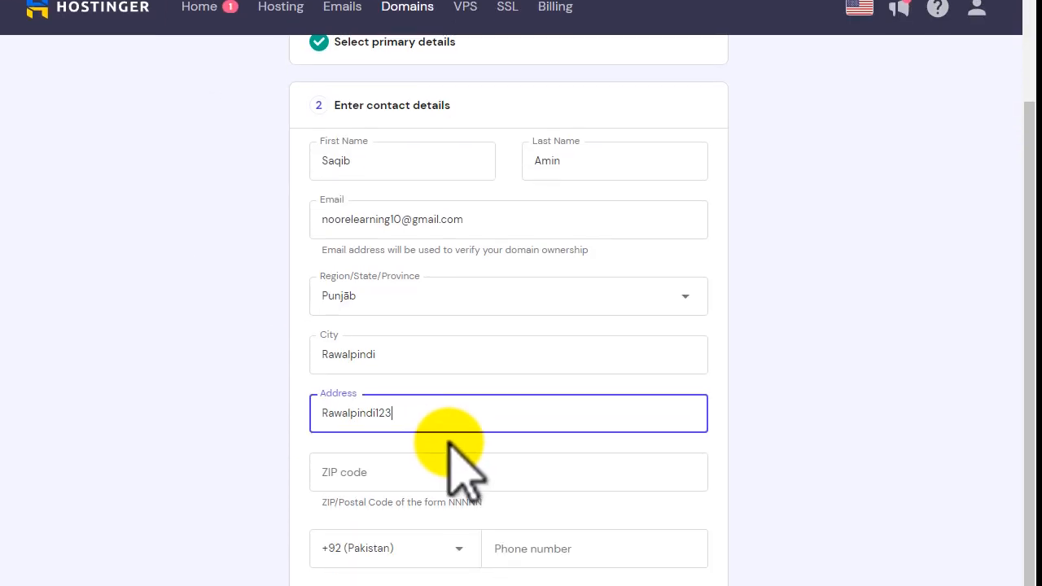
- Enter the ZIP code and the contact's phone number, then finish the worldinfoweb.com registration
click(365, 314)
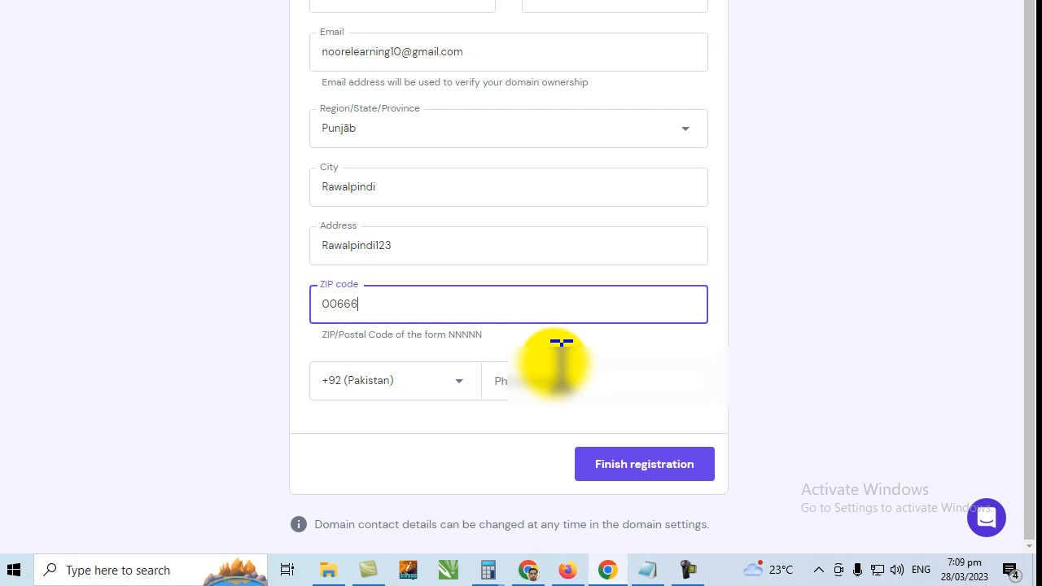
click(564, 381)
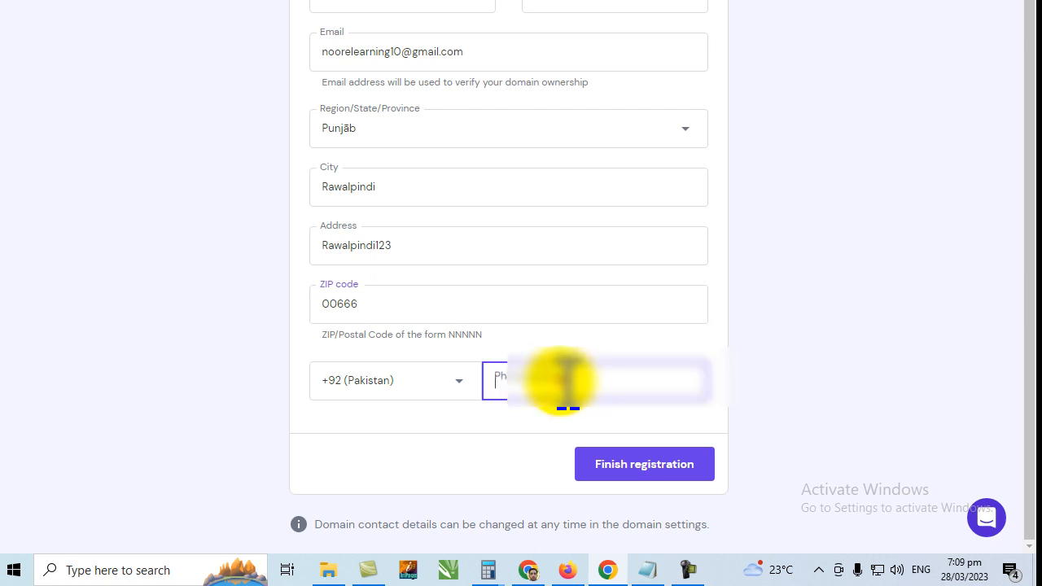
text(30)
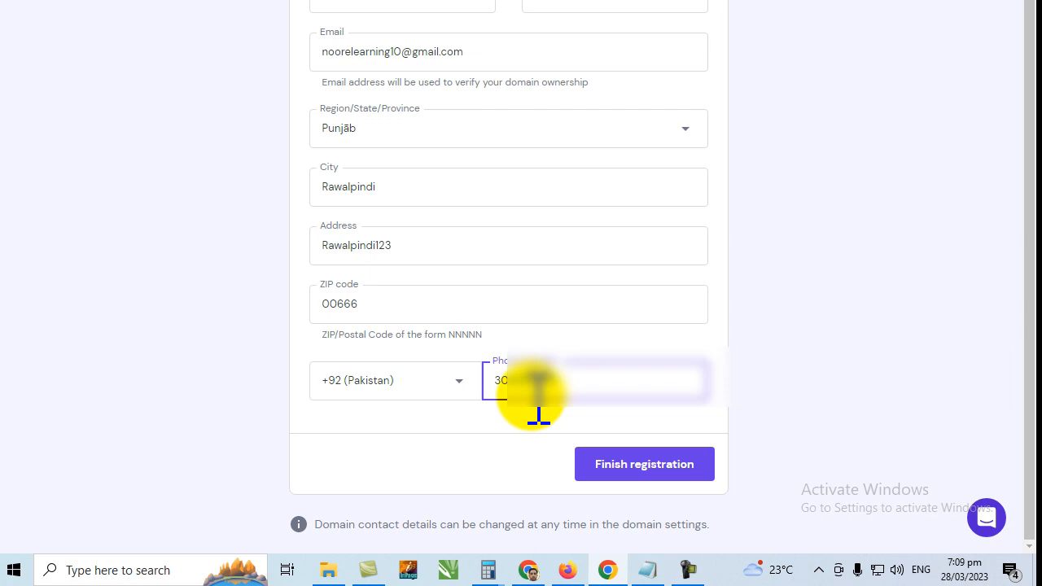
click(634, 468)
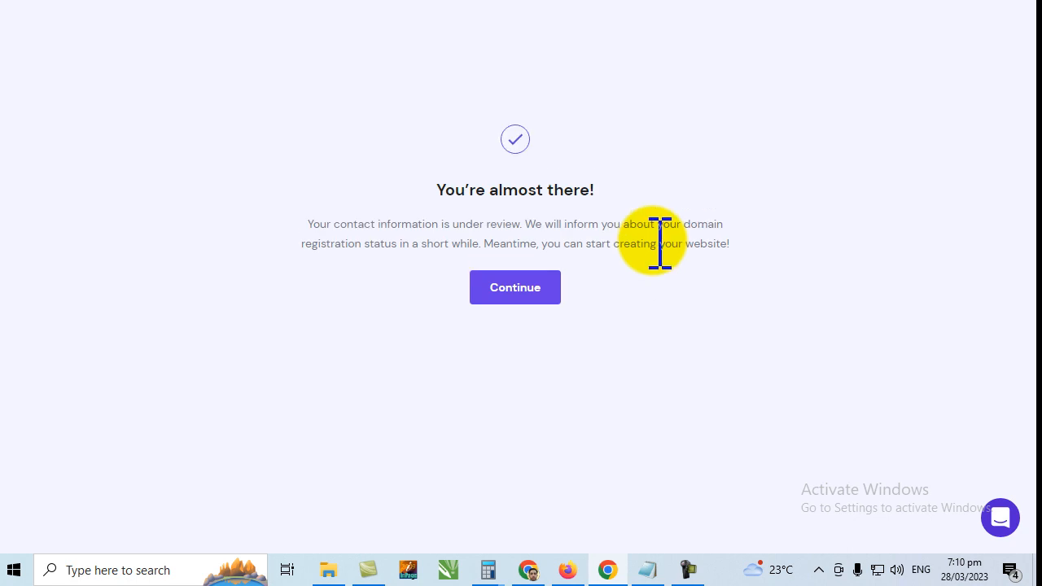
- Continue past the 'You're almost there!' screen and skip the Web Hosting offer
drag(436, 190, 606, 186)
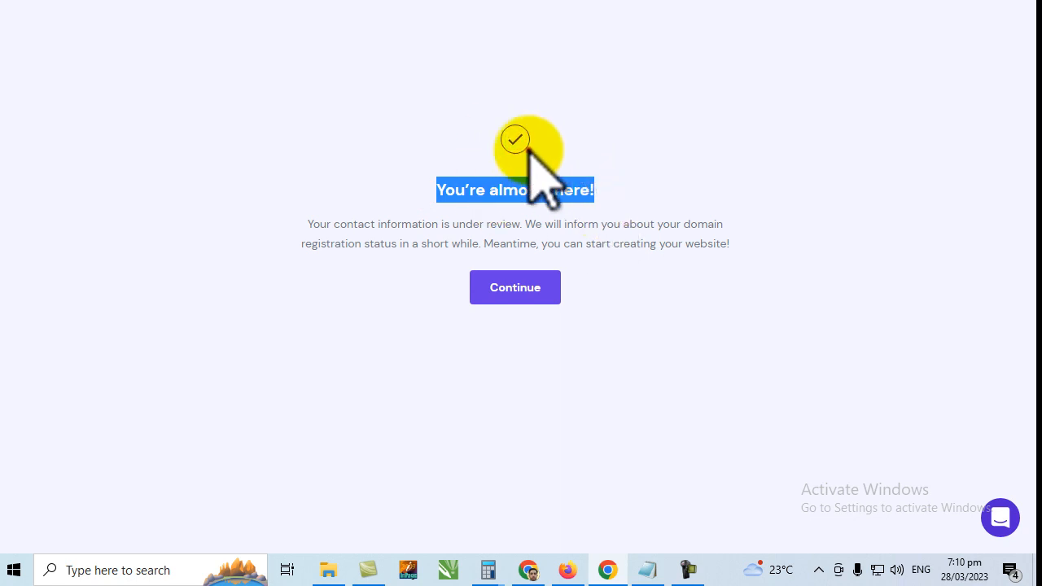
click(524, 193)
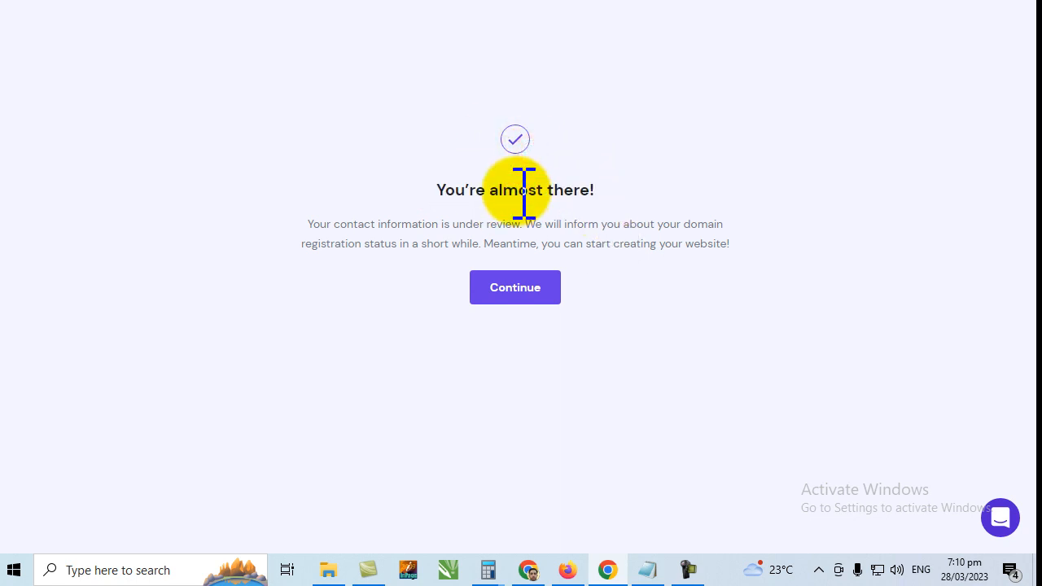
click(521, 288)
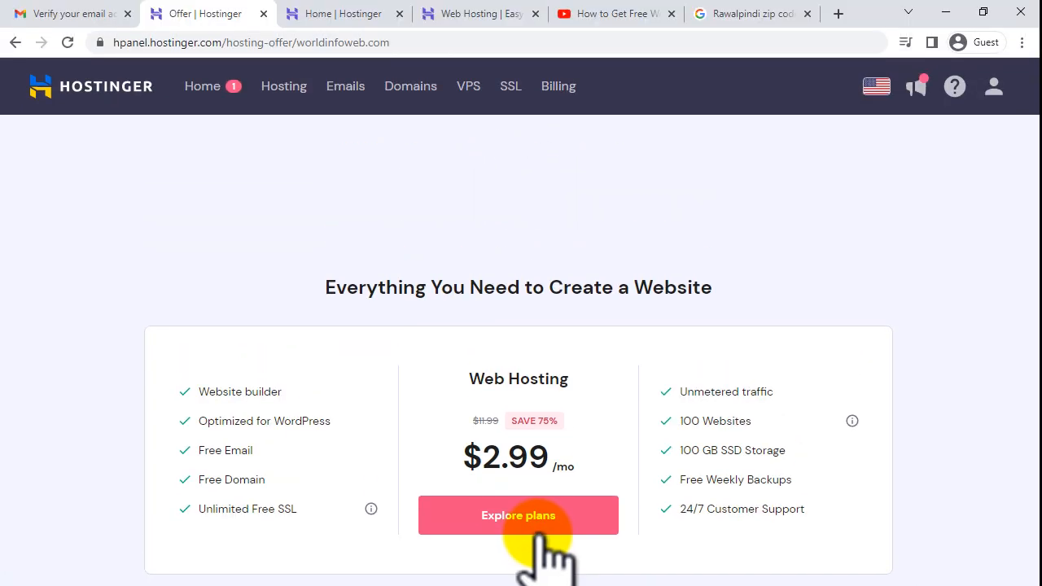
drag(309, 286, 719, 283)
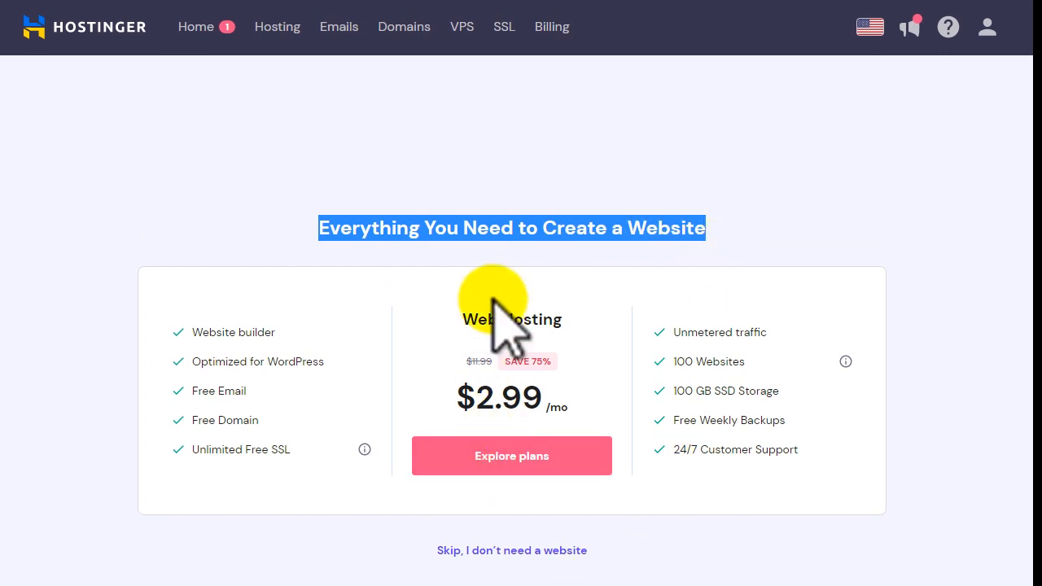
drag(451, 316, 567, 320)
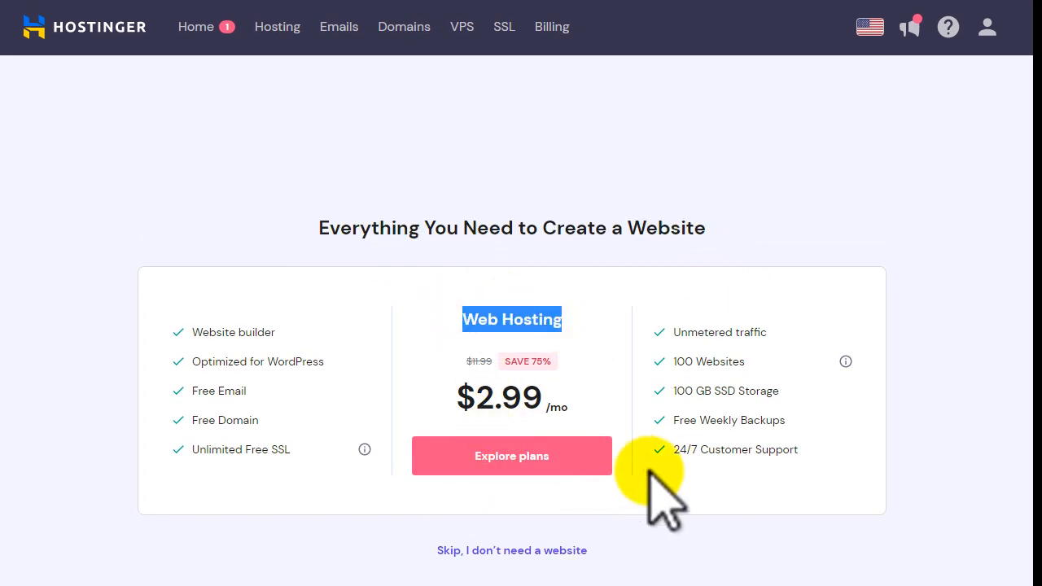
click(499, 550)
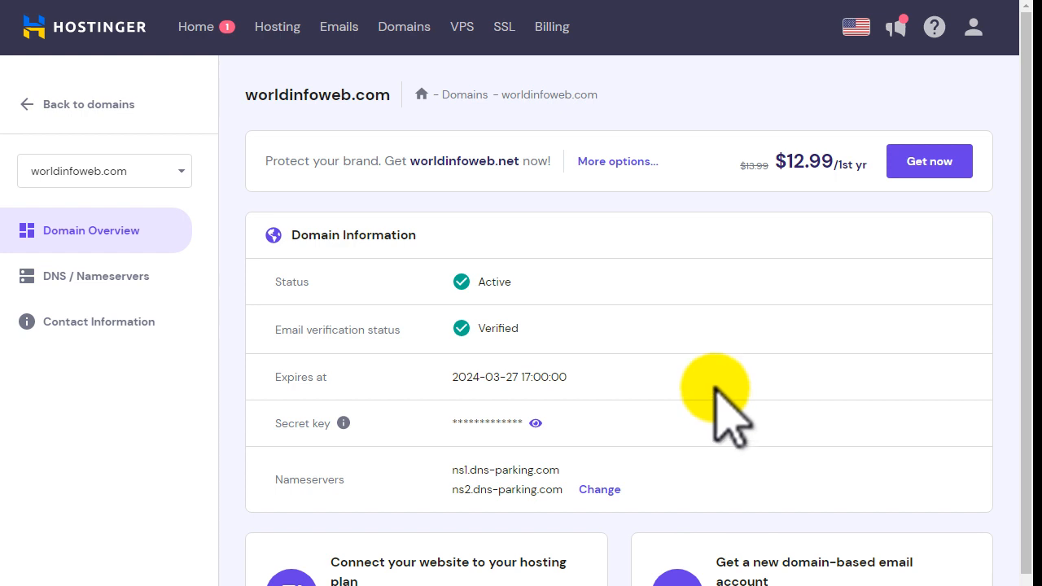
- Leave the domain page, look over the Hosting and Domains pages, then go to the home dashboard
click(32, 104)
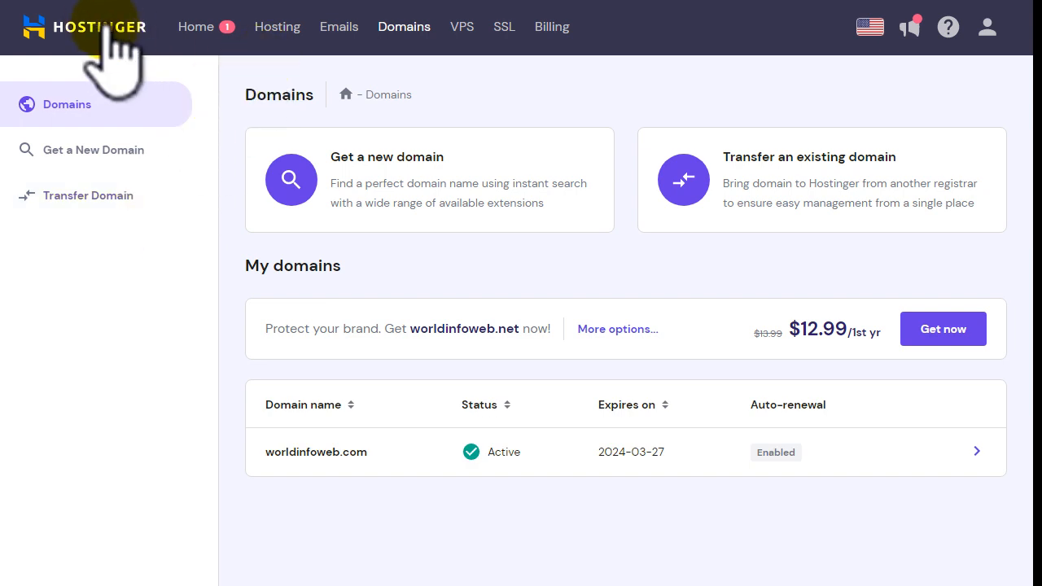
click(276, 26)
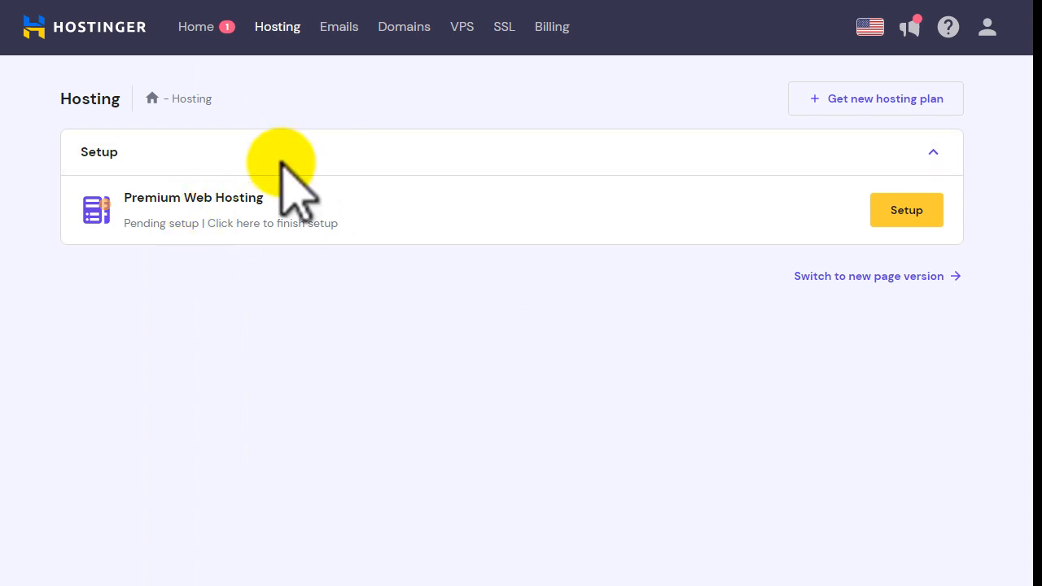
click(404, 31)
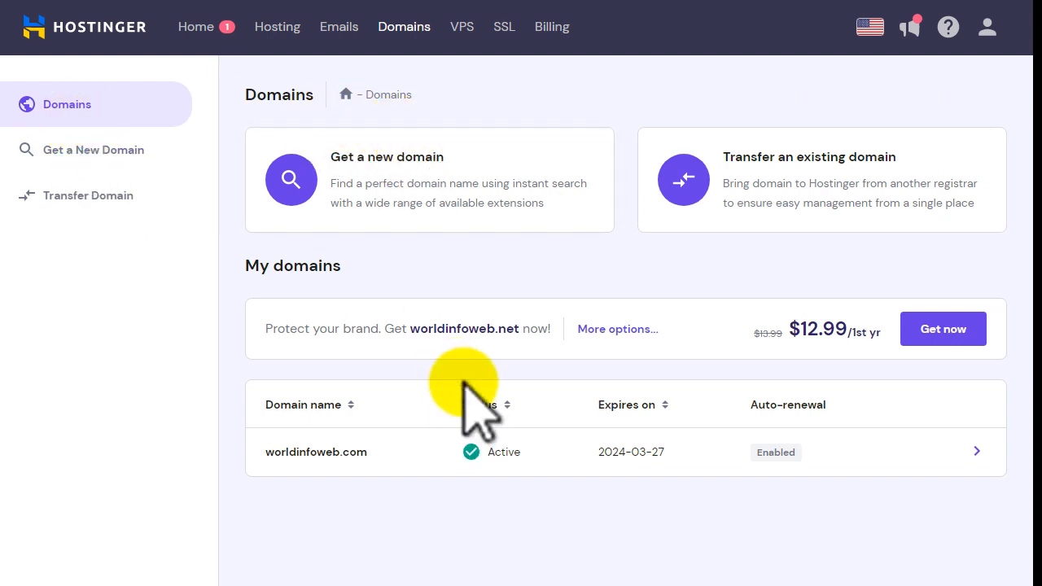
click(276, 31)
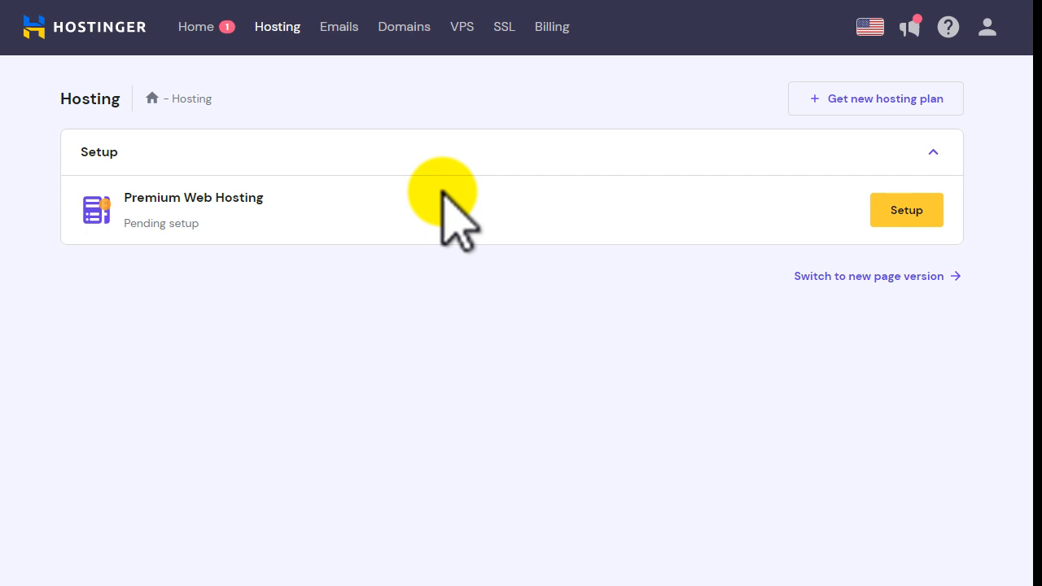
click(118, 28)
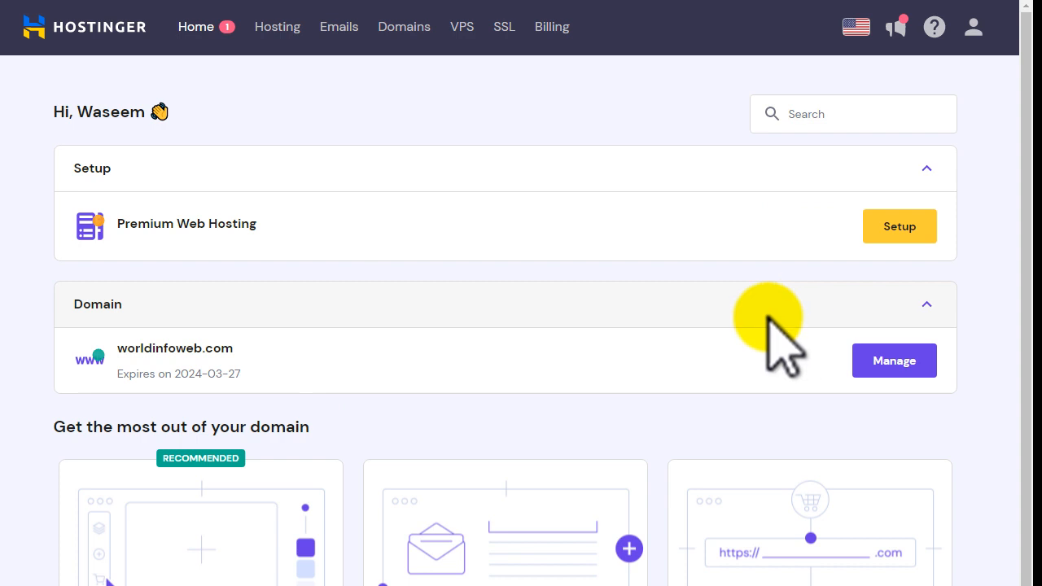
drag(64, 301, 136, 306)
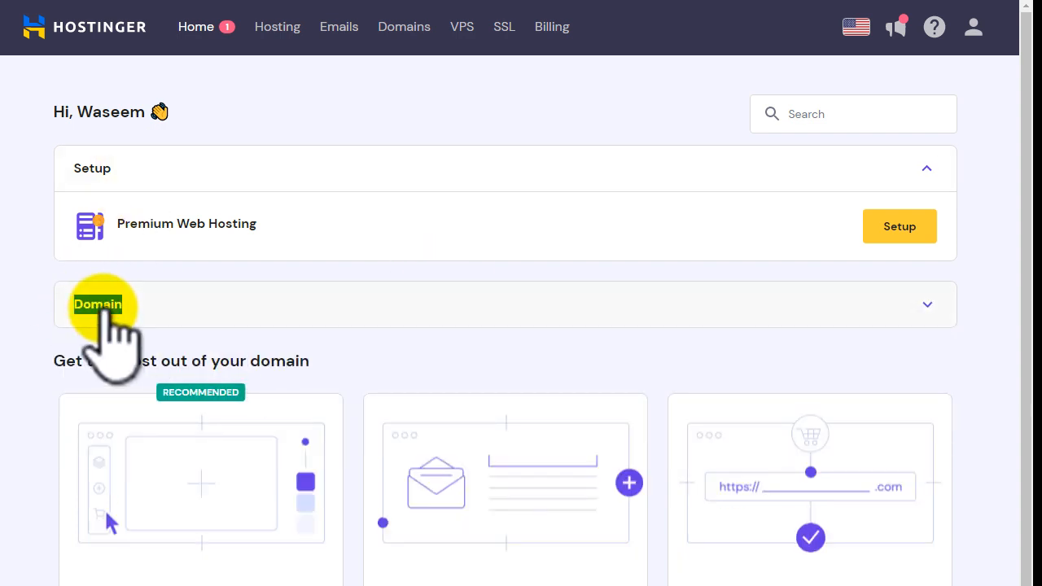
click(100, 304)
drag(118, 349, 227, 349)
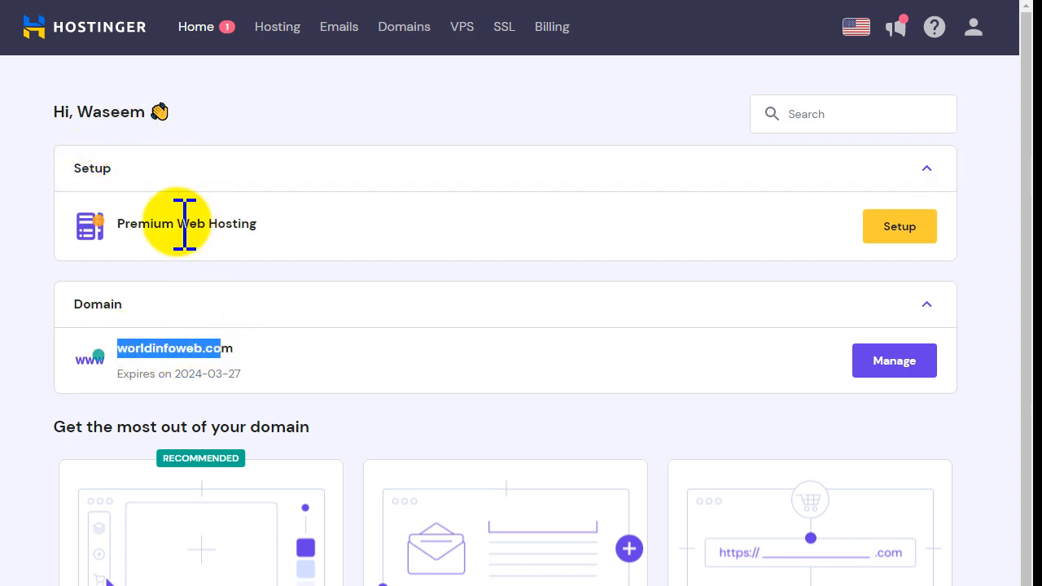
drag(130, 225, 255, 224)
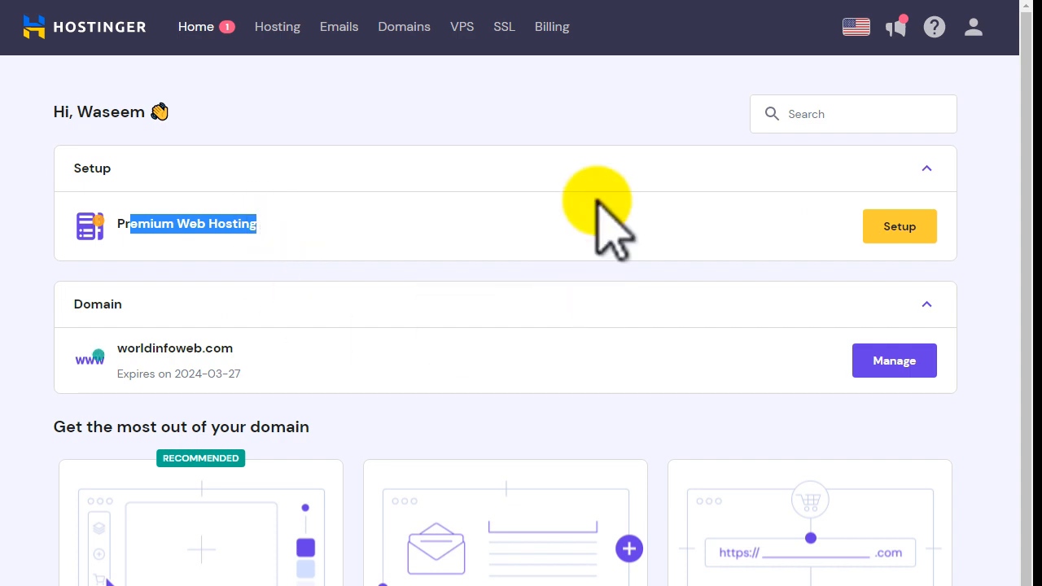
drag(137, 349, 213, 347)
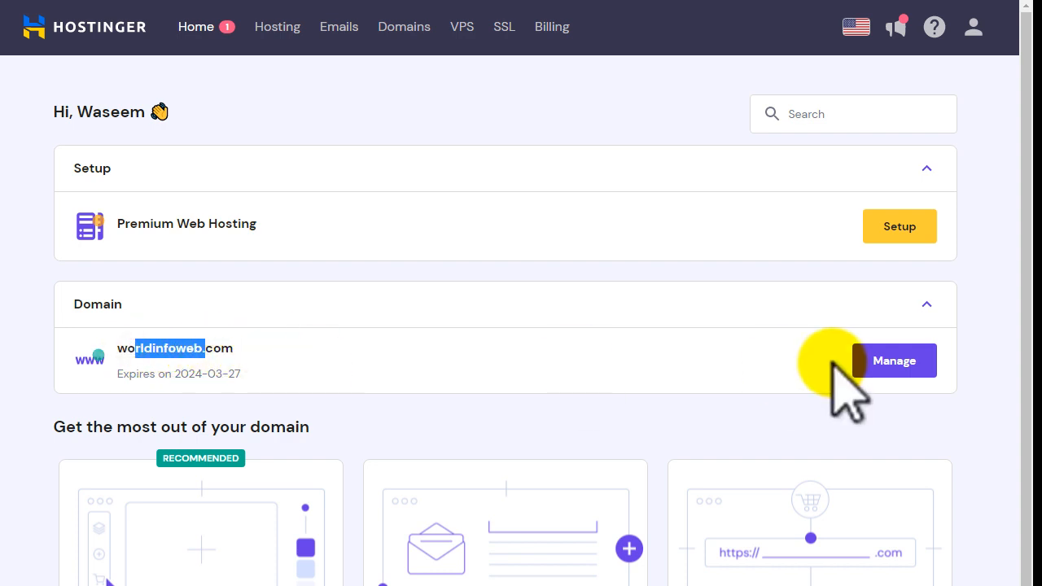
drag(151, 225, 241, 226)
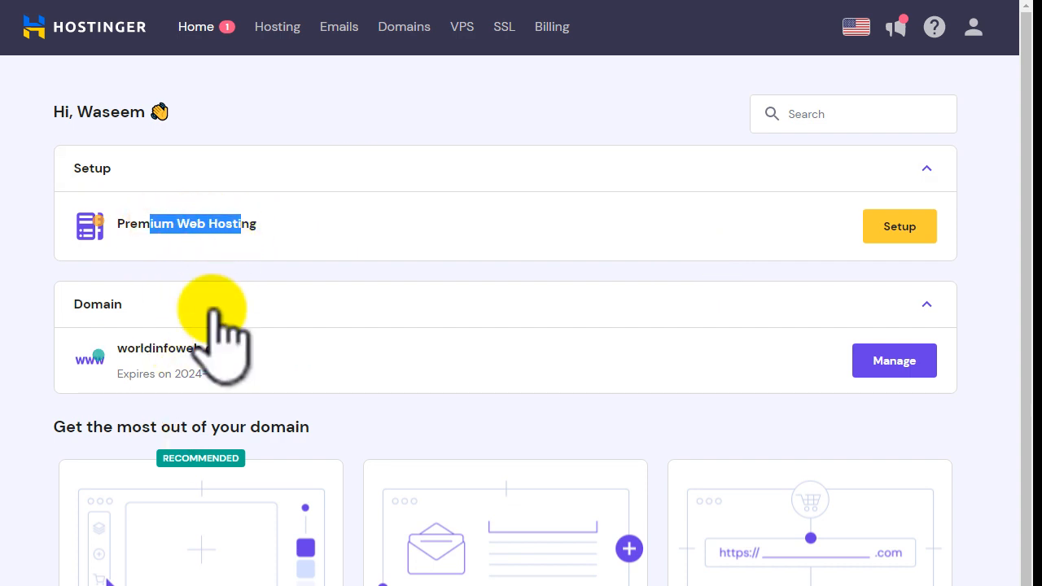
click(991, 236)
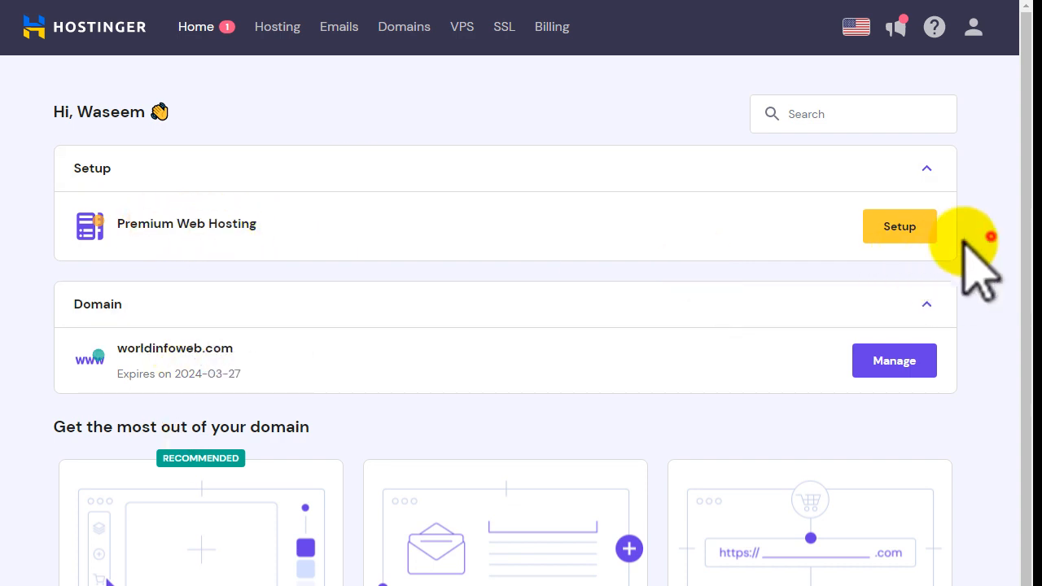
- Start the Premium Web Hosting setup and skip the personalization questionnaire
click(903, 230)
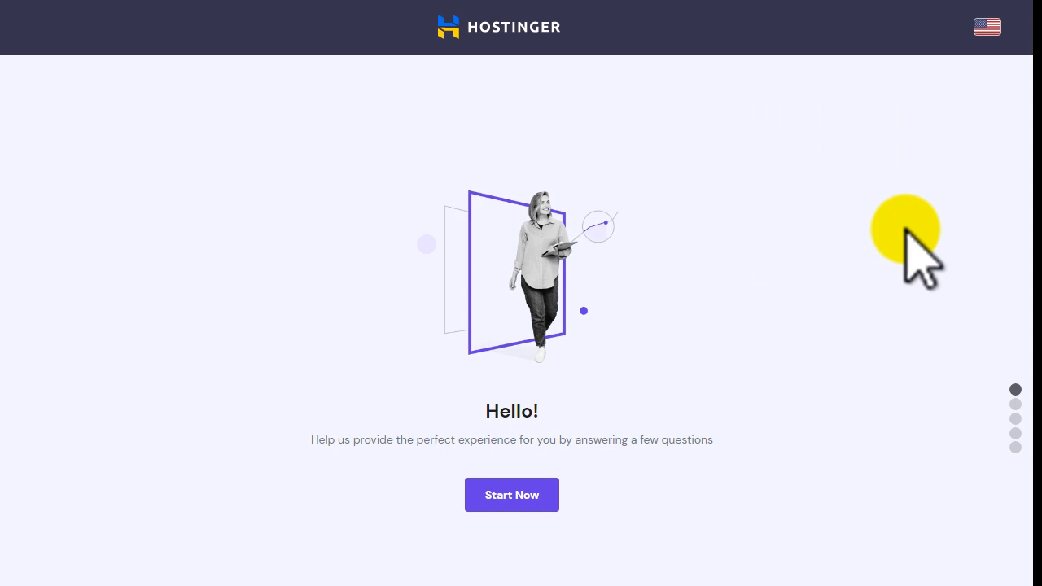
click(529, 496)
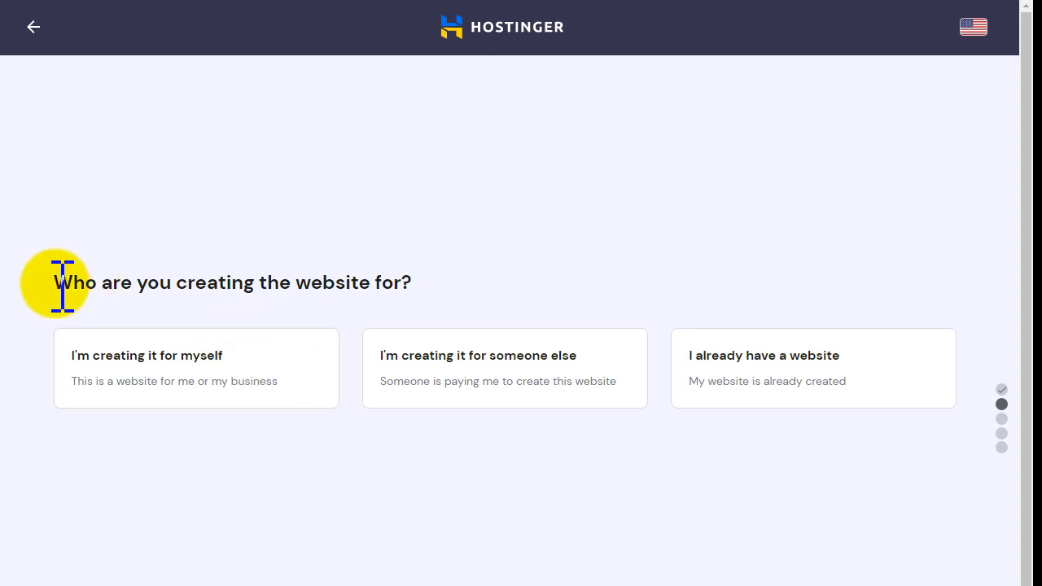
drag(54, 283, 422, 219)
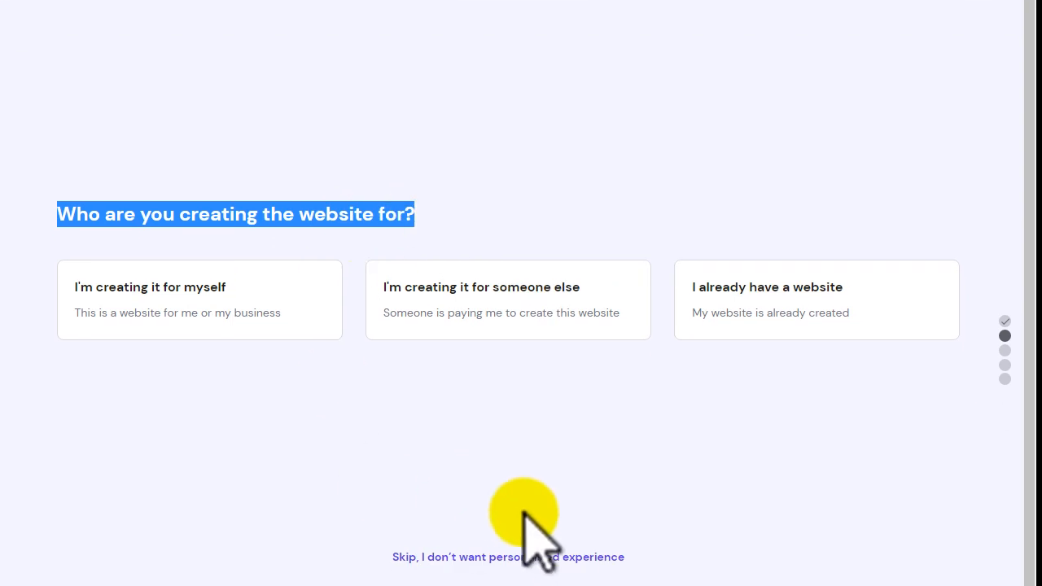
click(479, 557)
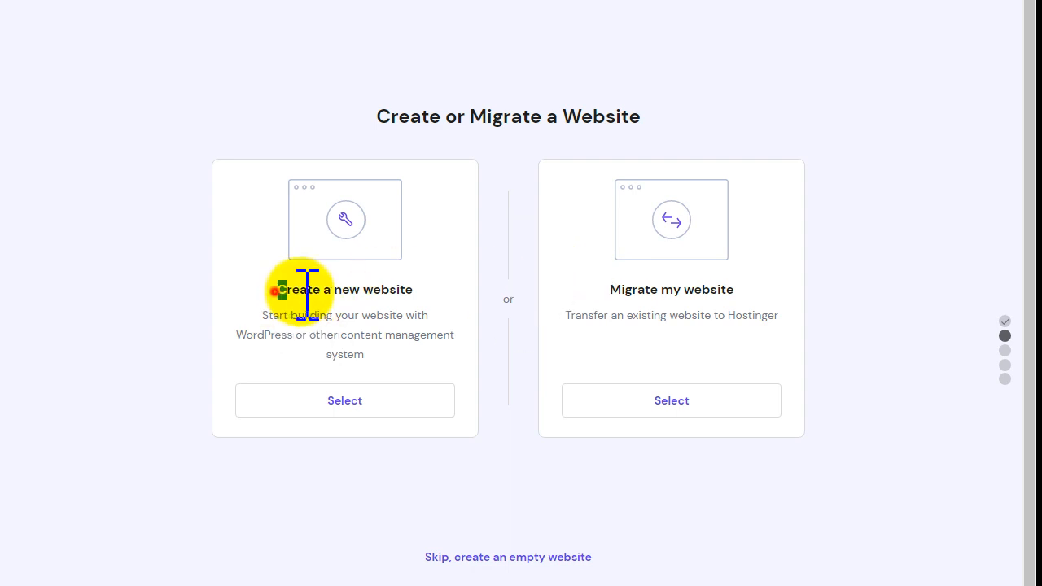
drag(276, 292, 412, 291)
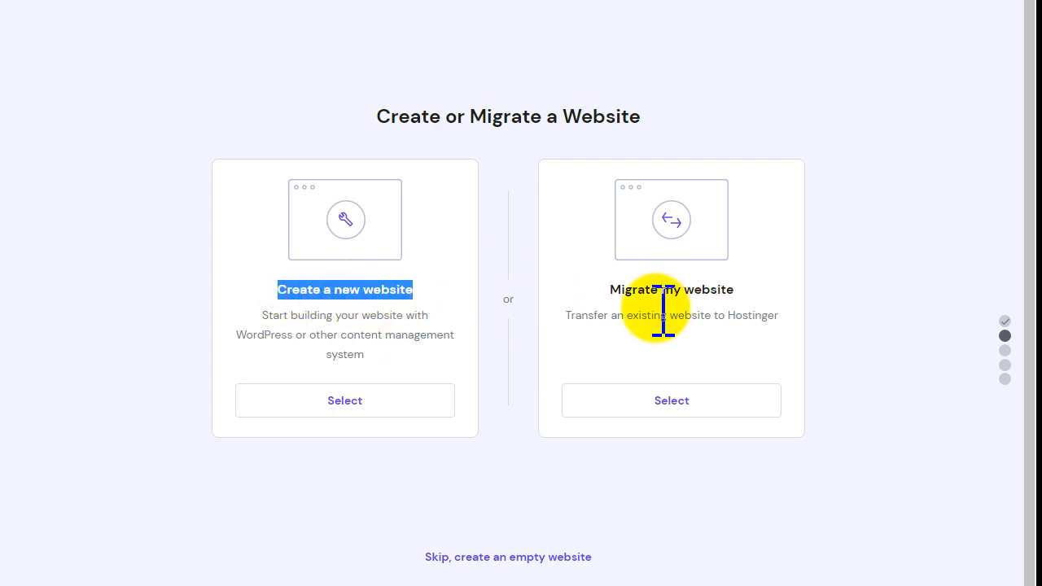
drag(610, 290, 733, 293)
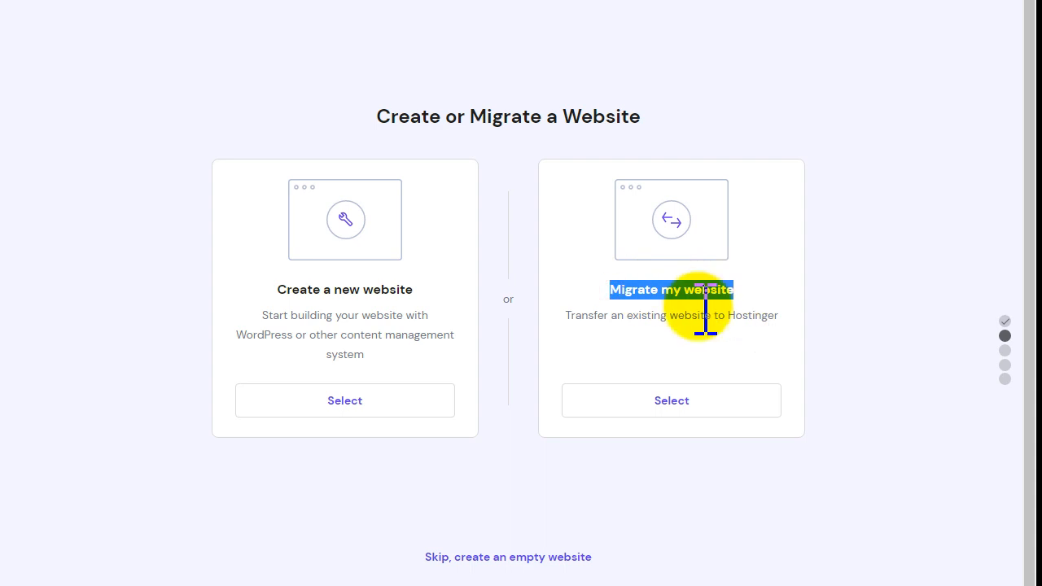
drag(275, 291, 415, 290)
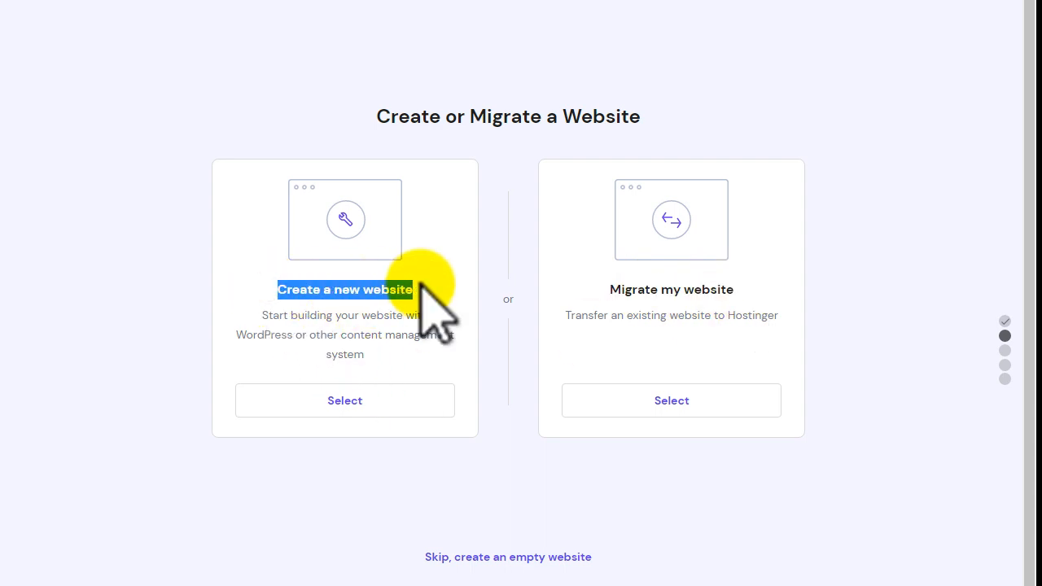
- Select 'Create a new website' to reveal the WordPress and Hostinger Website Builder options
click(375, 402)
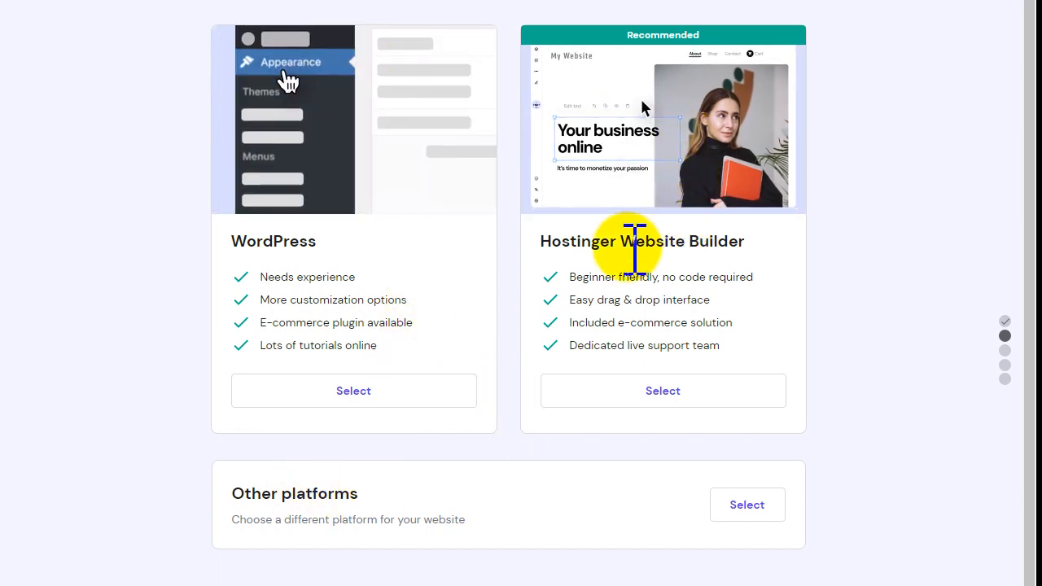
drag(540, 241, 747, 241)
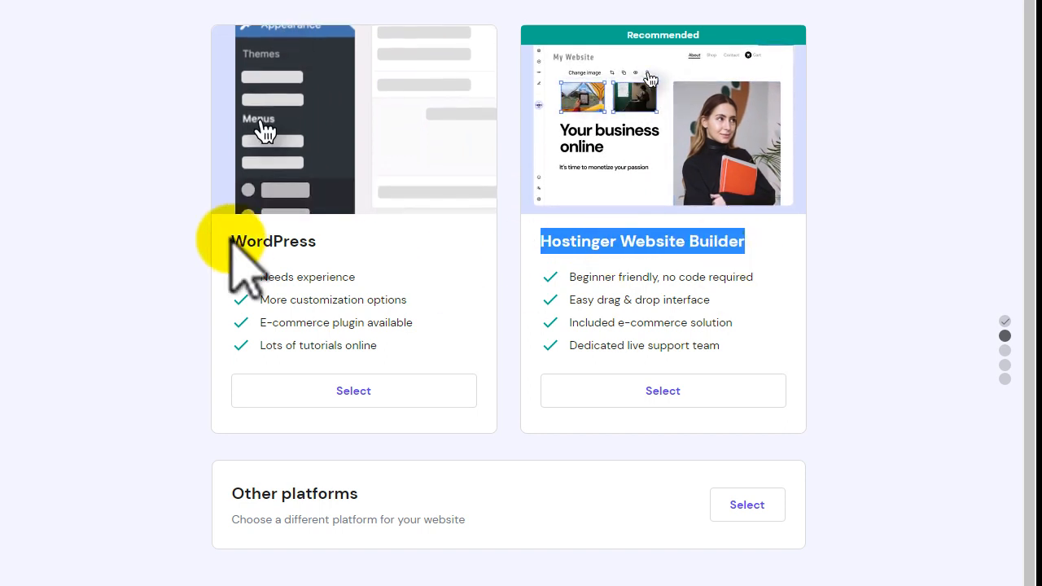
drag(231, 241, 326, 243)
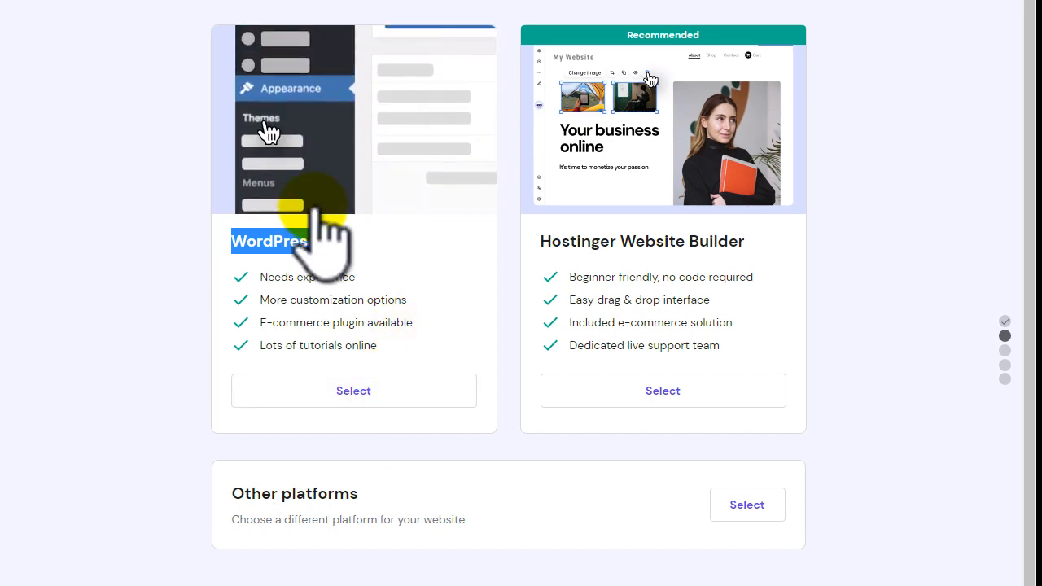
- Choose WordPress and paste a strong administrator password into the login details form
click(373, 395)
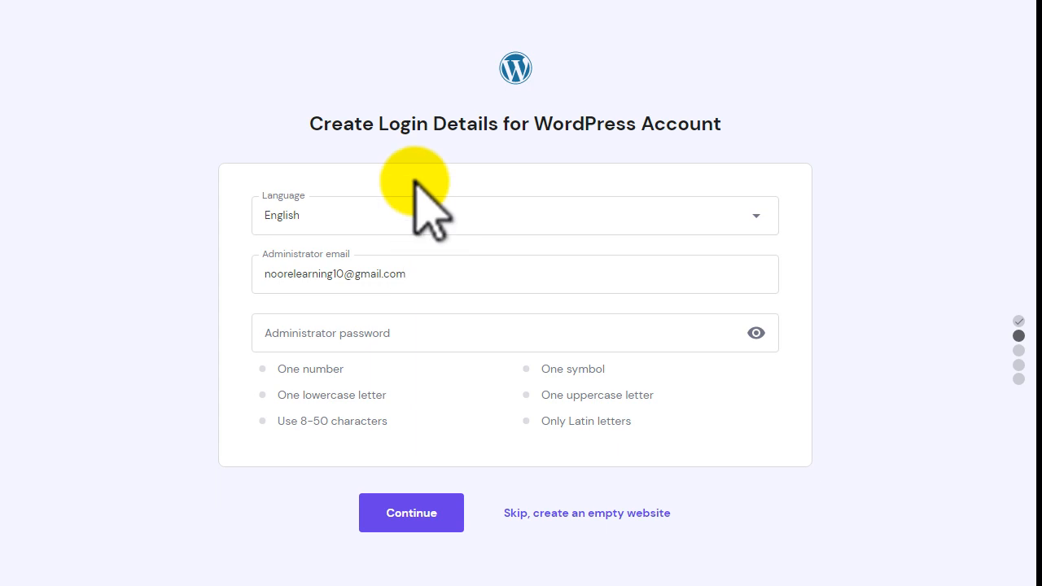
drag(300, 125, 737, 122)
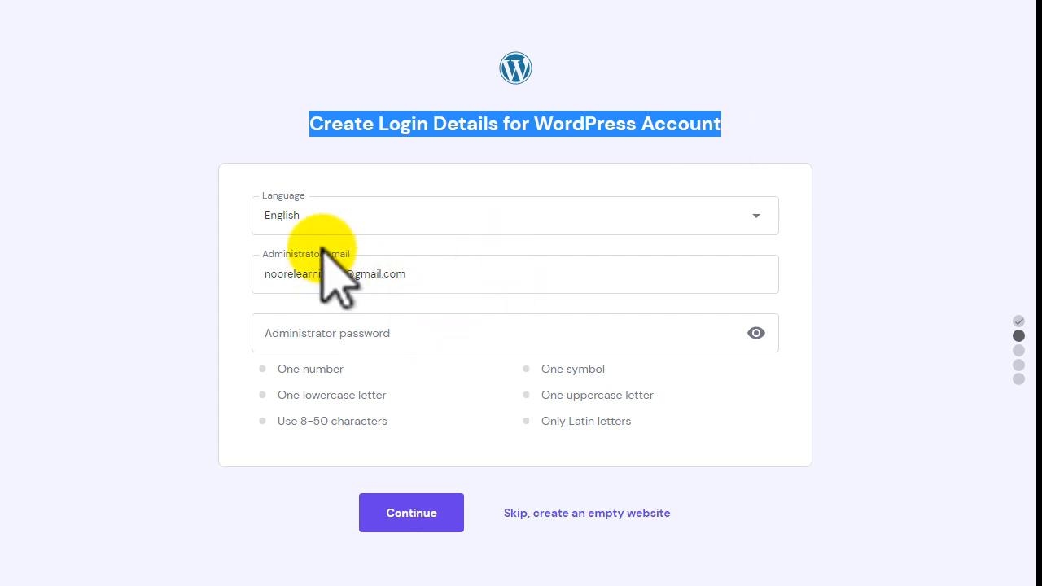
drag(452, 272, 248, 274)
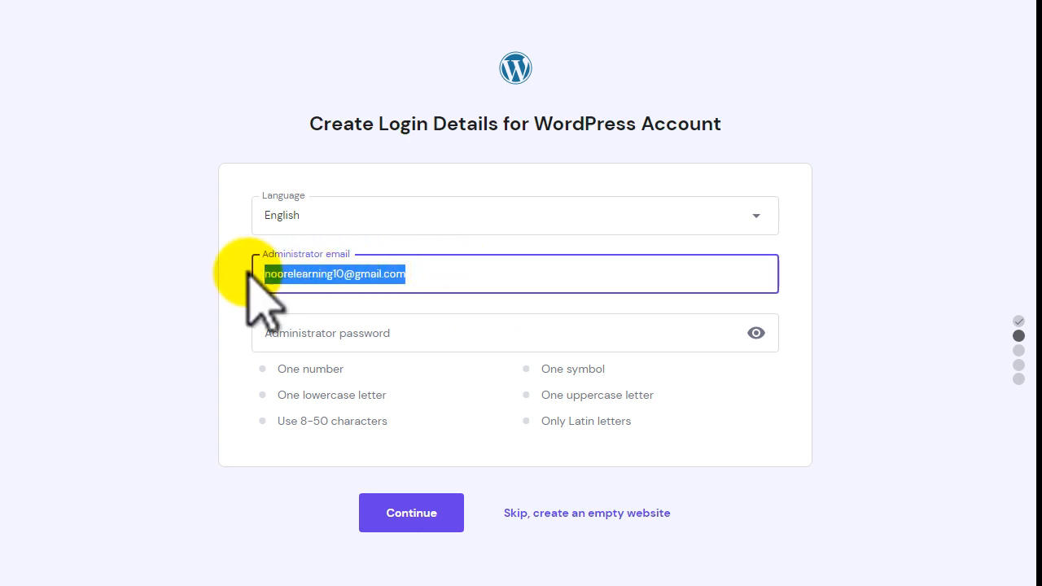
click(317, 333)
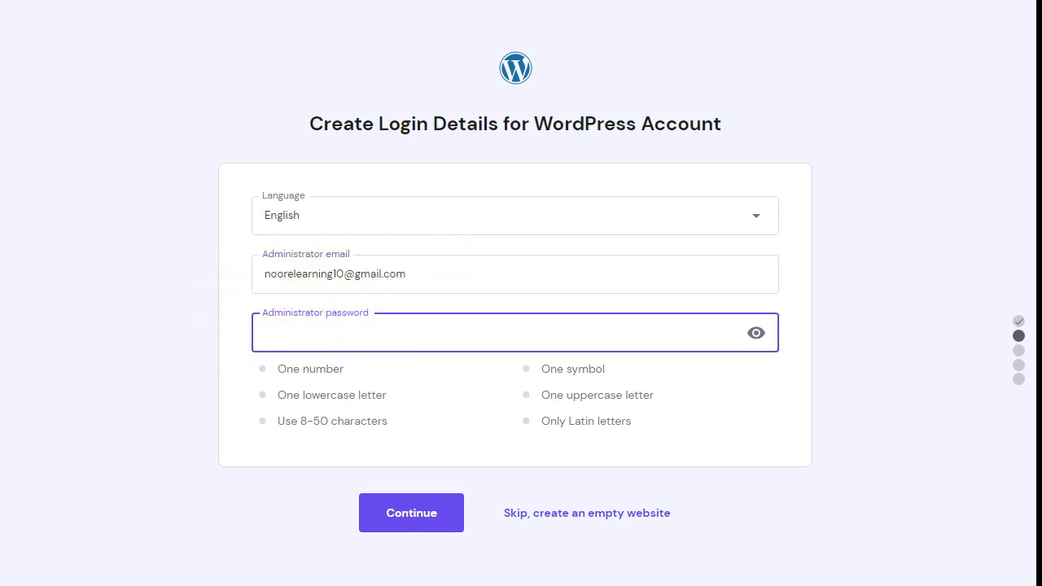
key(ctrl+v)
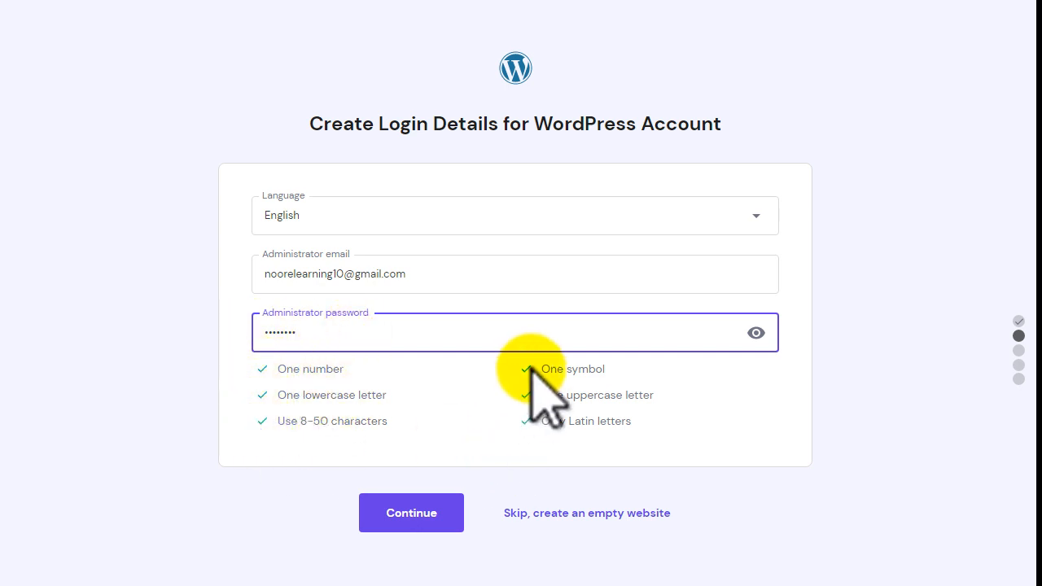
- Submit the WordPress login details and skip adding plugins for now
click(429, 512)
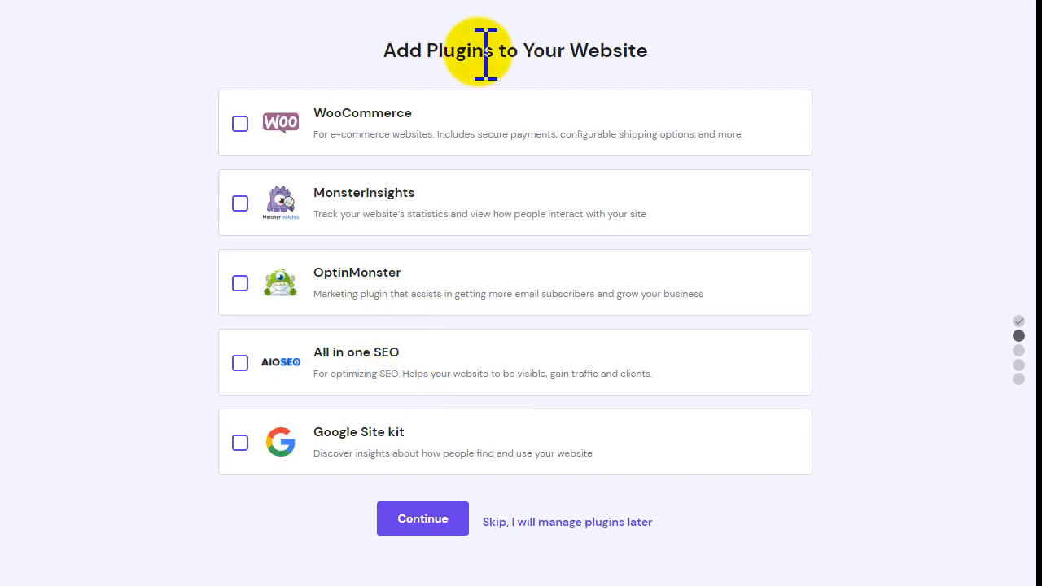
drag(381, 49, 649, 50)
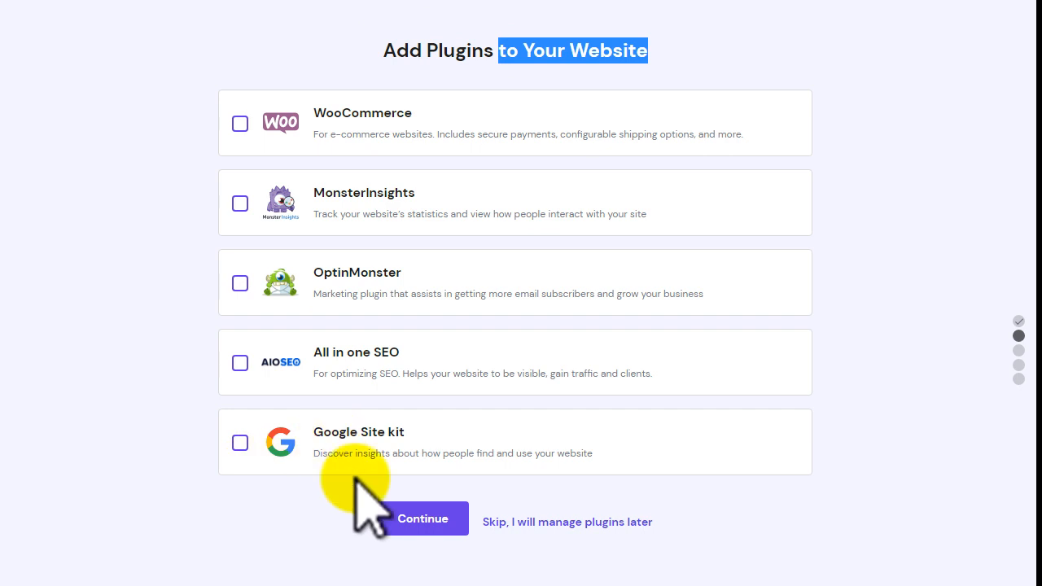
click(522, 524)
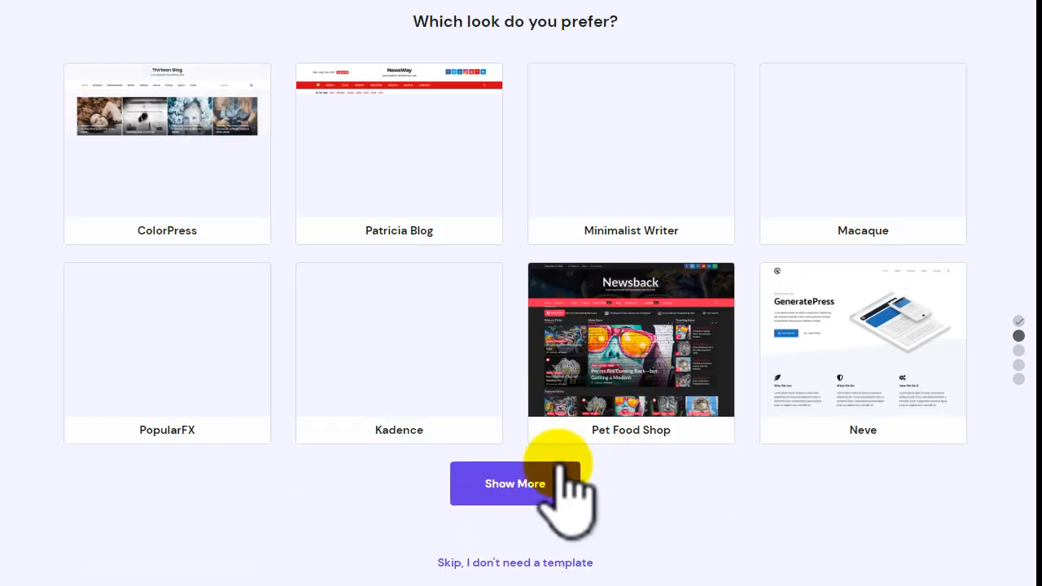
- Pick PopularFX as the website's template
drag(399, 26, 573, 24)
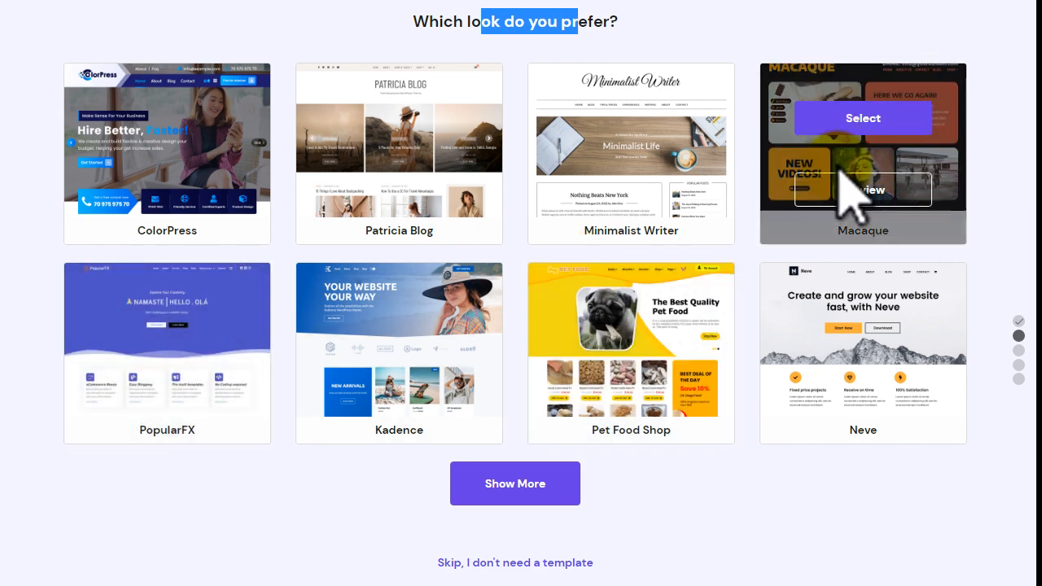
mouse_move(152, 321)
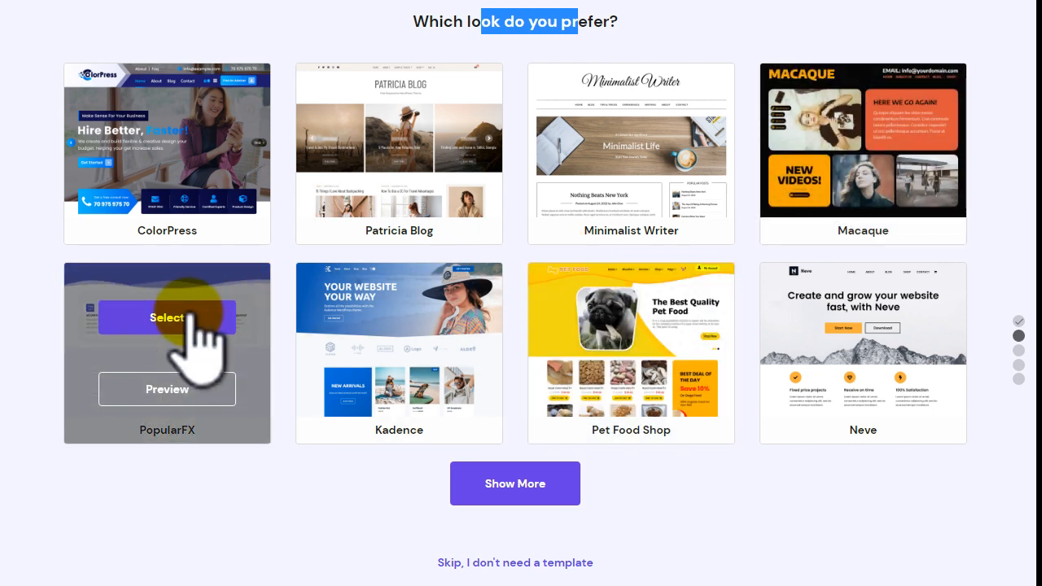
click(192, 317)
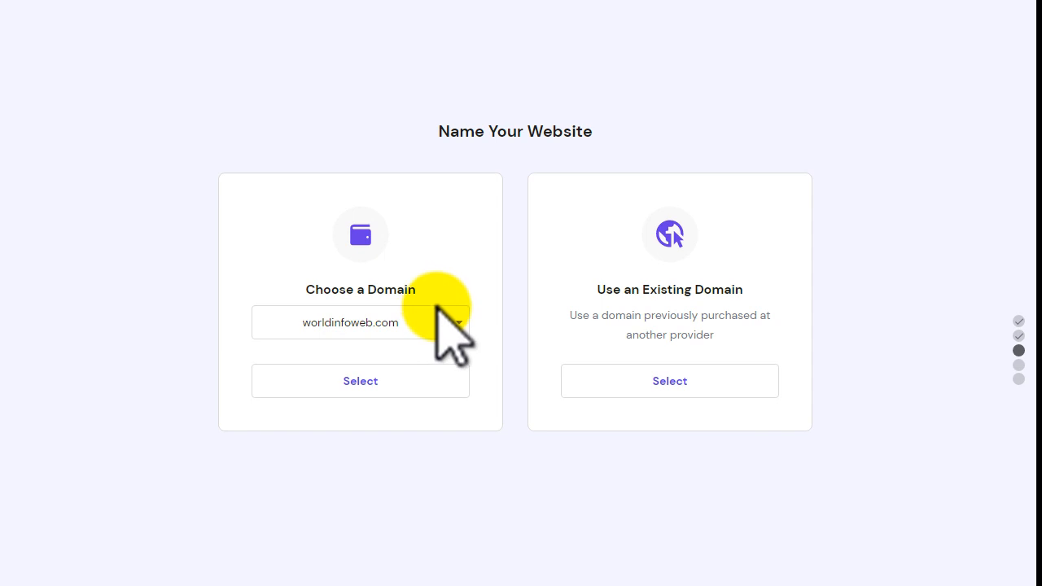
- Choose worldinfoweb.com from the Choose a Domain list and confirm it
mouse_move(414, 133)
mouse_down()
mouse_move(480, 135)
mouse_move(432, 127)
mouse_up()
click(458, 129)
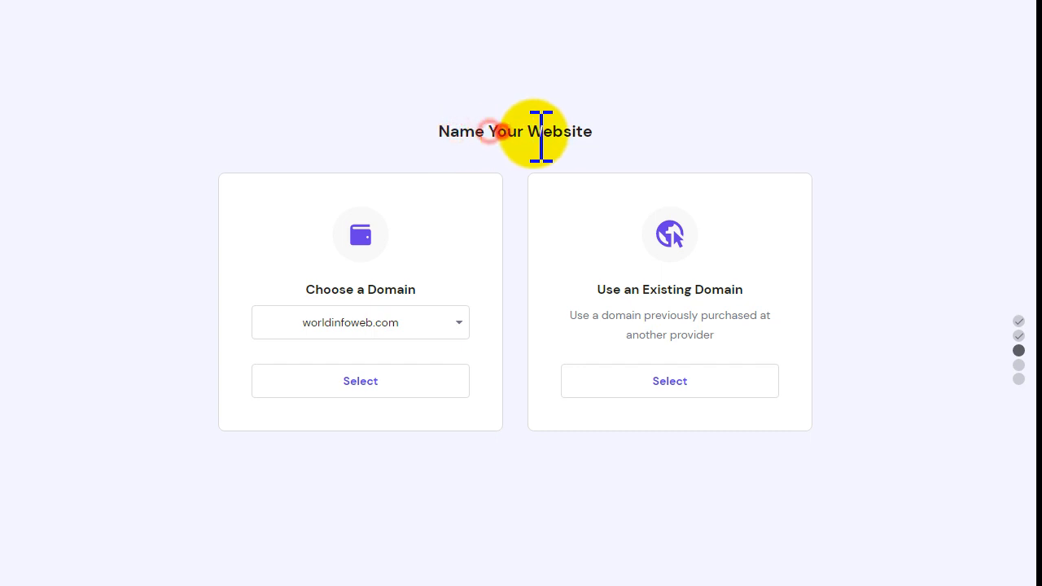
drag(527, 133, 593, 136)
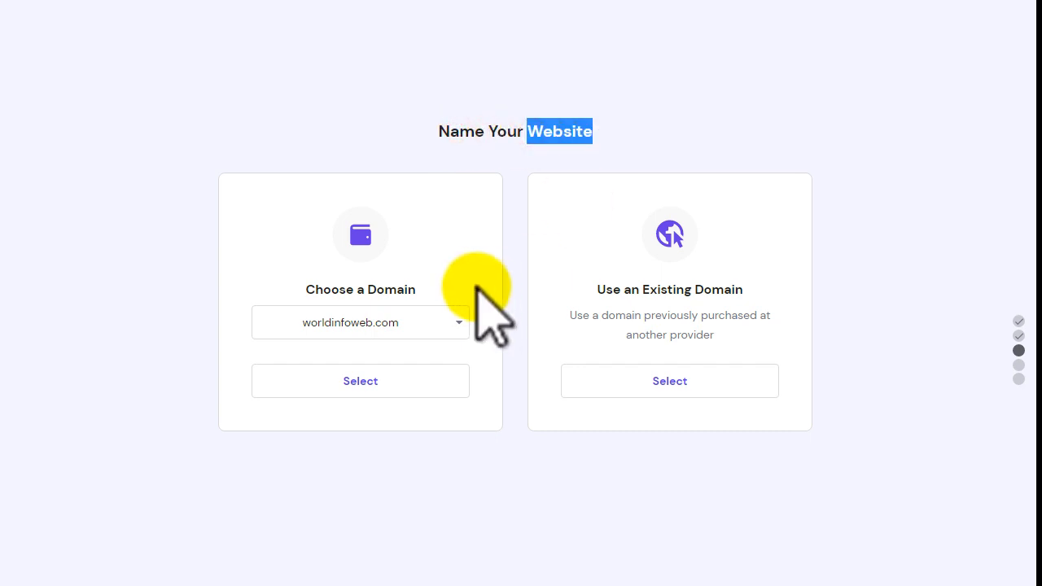
drag(308, 291, 418, 288)
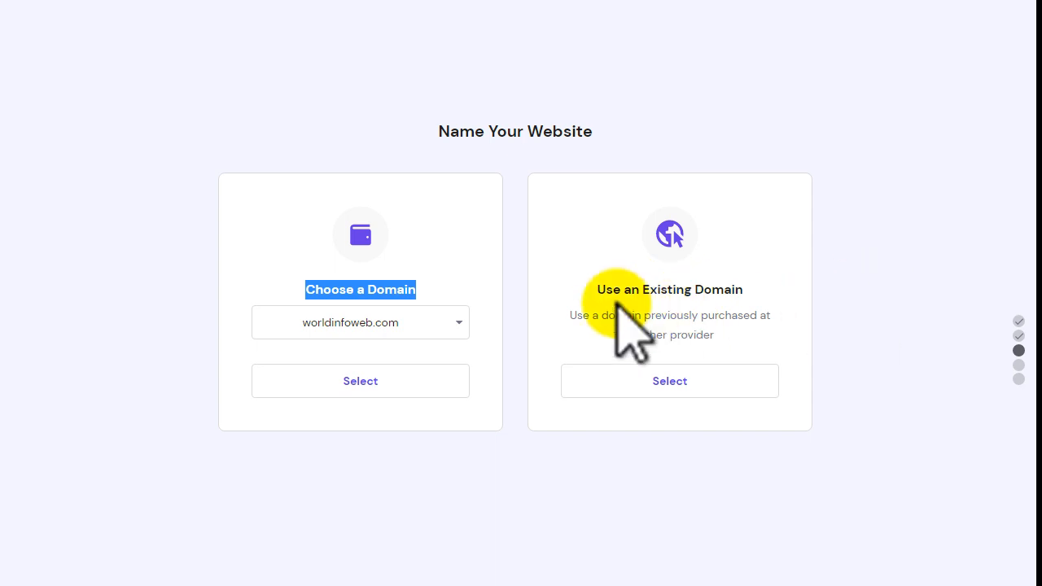
drag(595, 289, 736, 291)
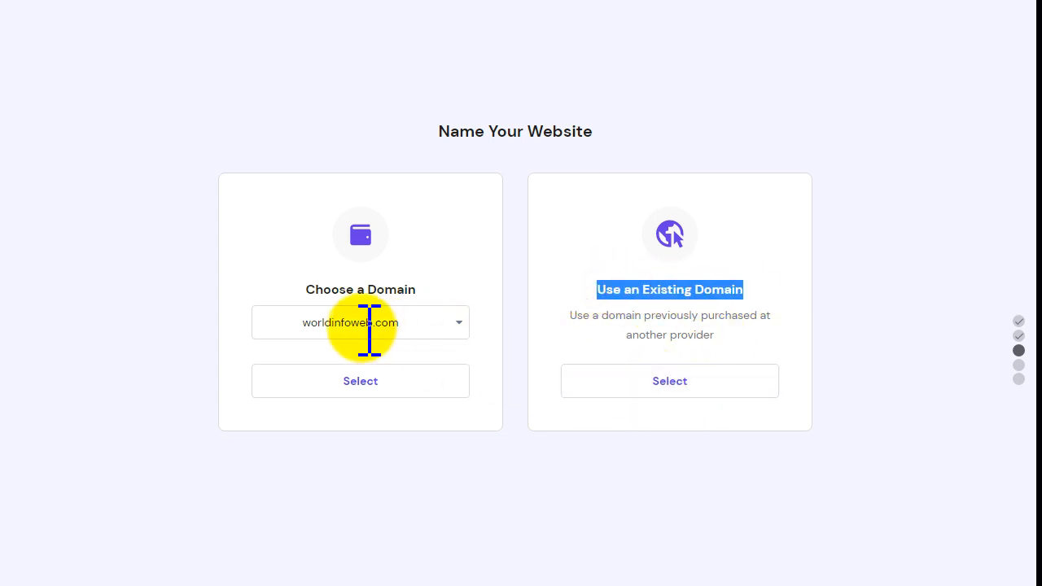
drag(303, 290, 417, 288)
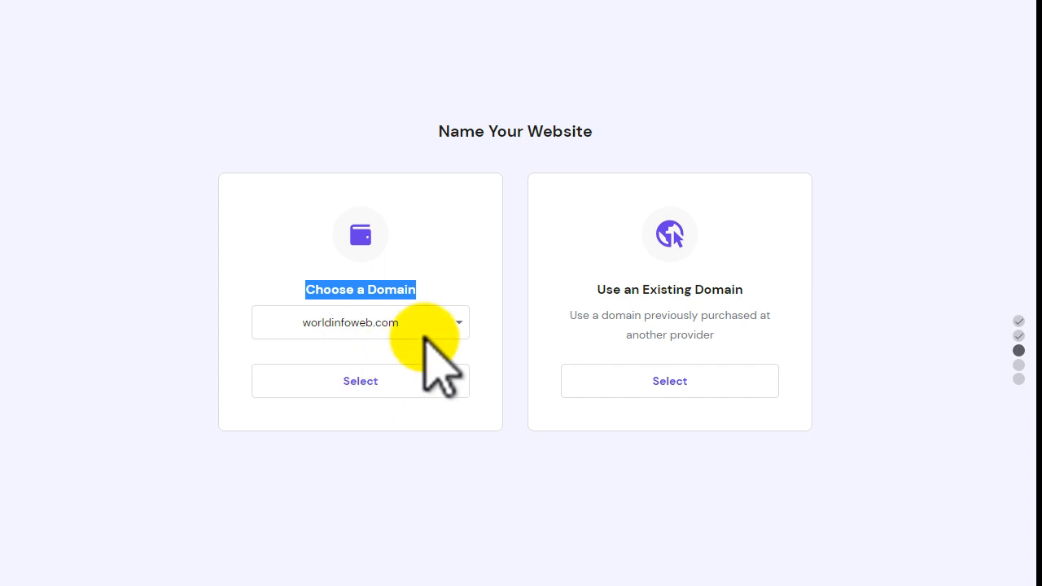
click(455, 324)
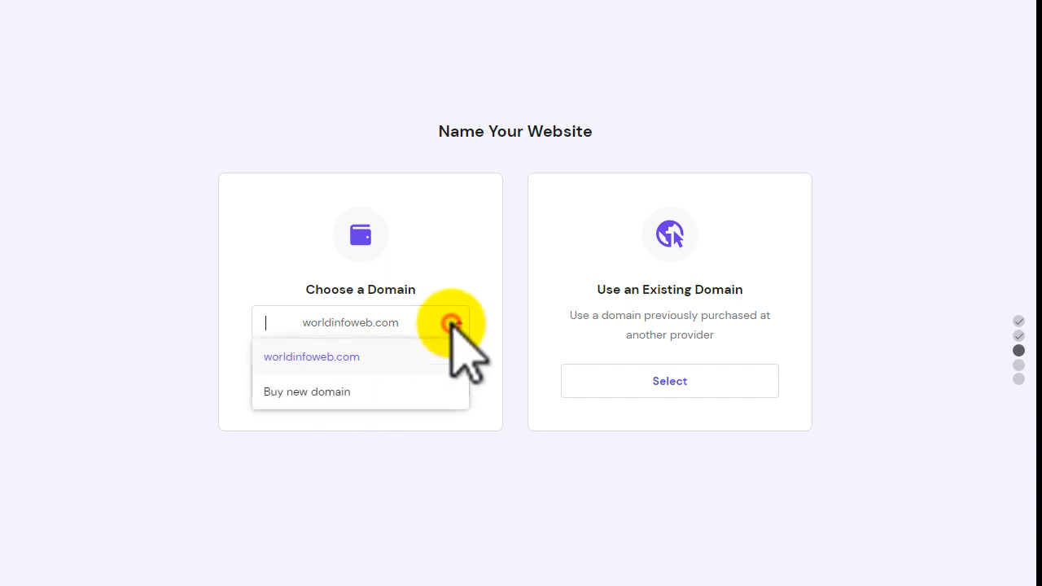
click(323, 358)
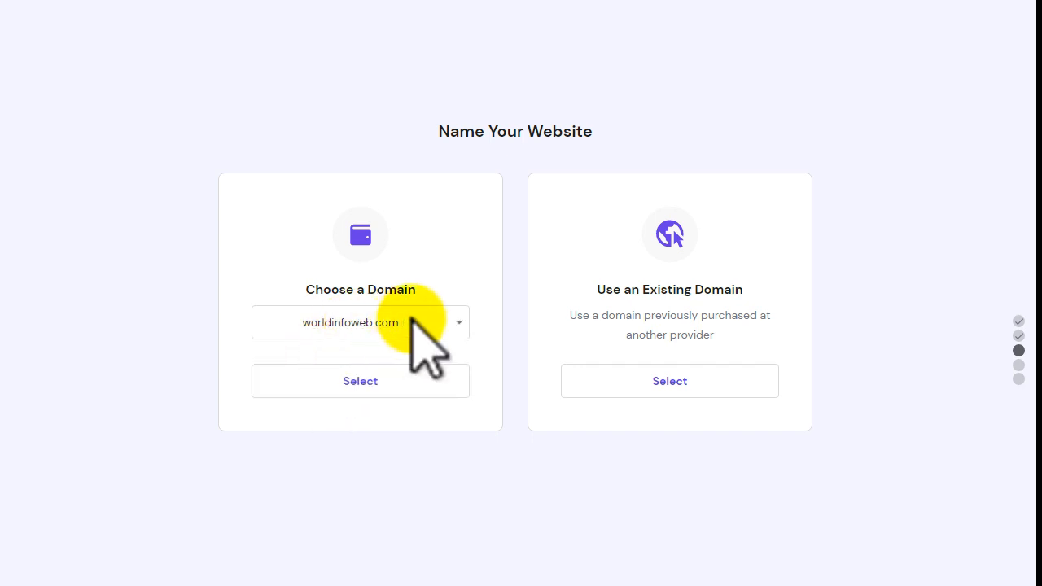
click(377, 381)
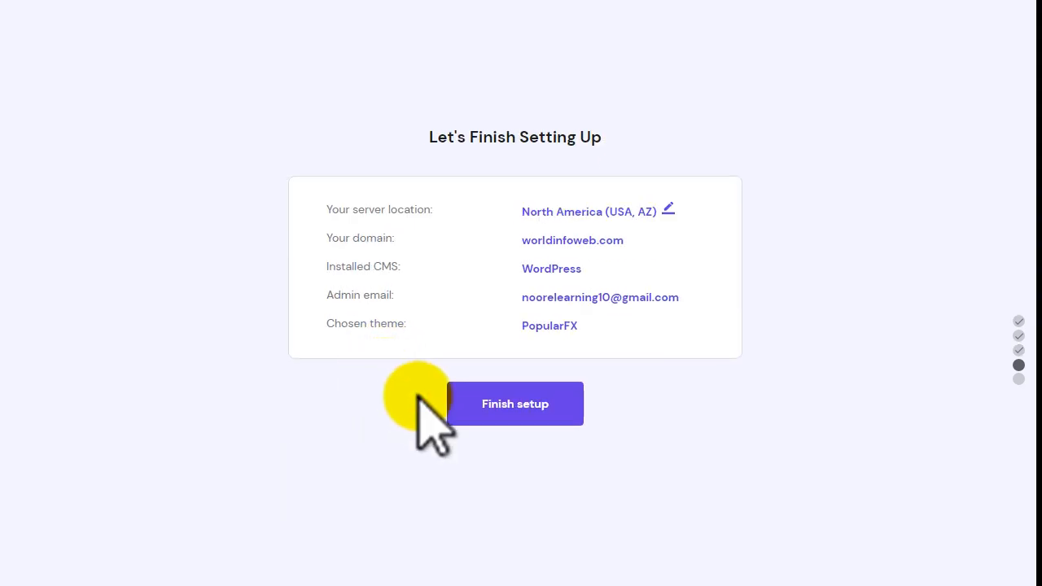
- Open the server location editor on the Let's Finish Setting Up summary
drag(407, 132, 608, 142)
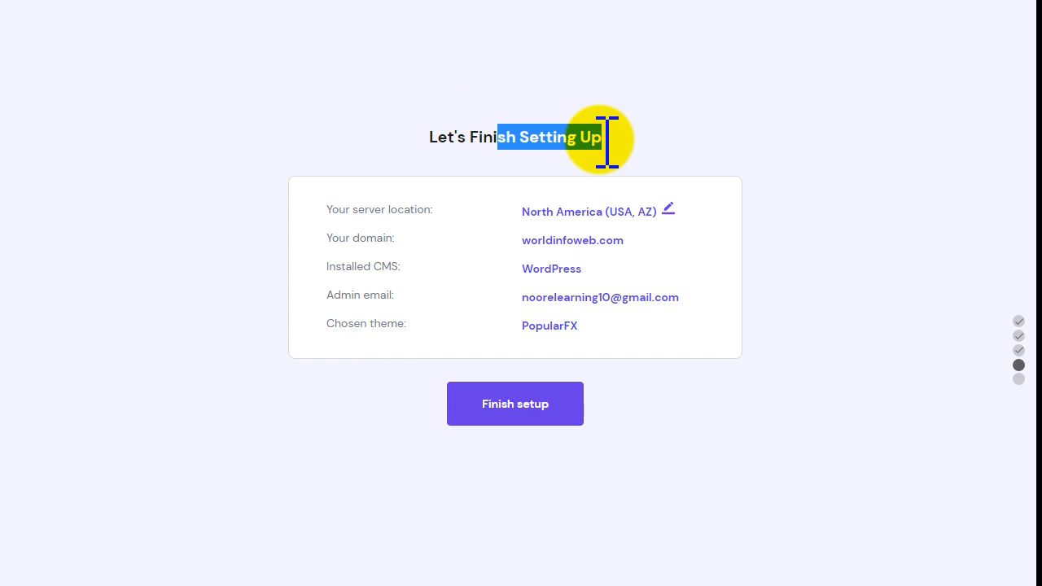
drag(325, 209, 431, 207)
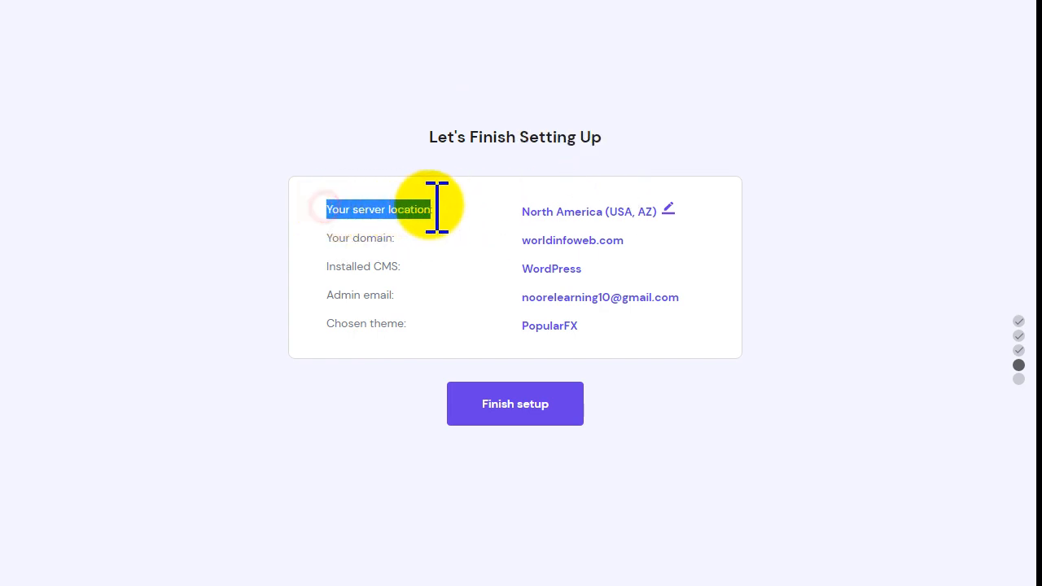
click(666, 211)
- Search 'asia' in the region list and switch the server to Asia (India)
click(444, 314)
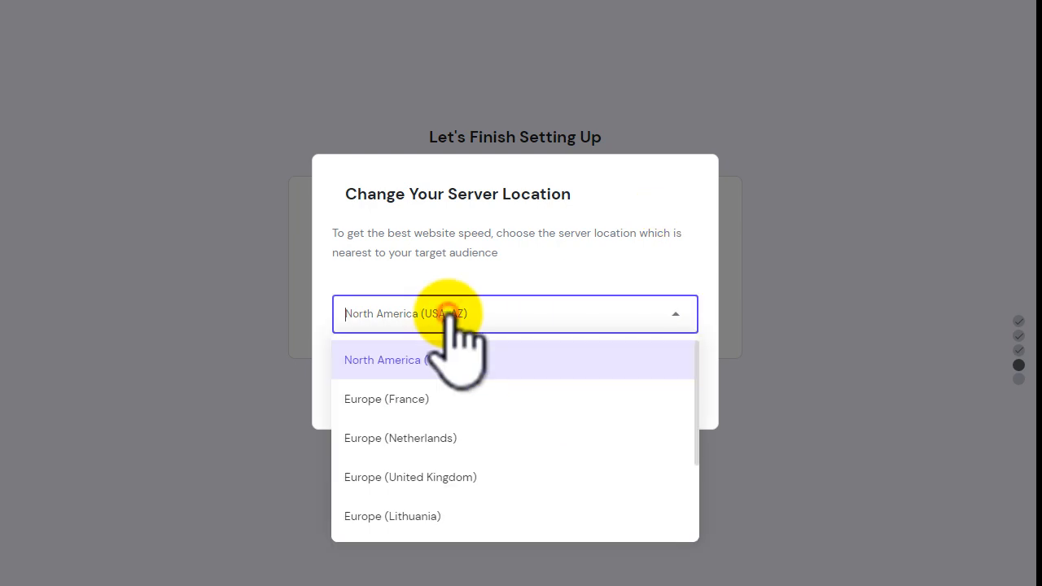
text(asia)
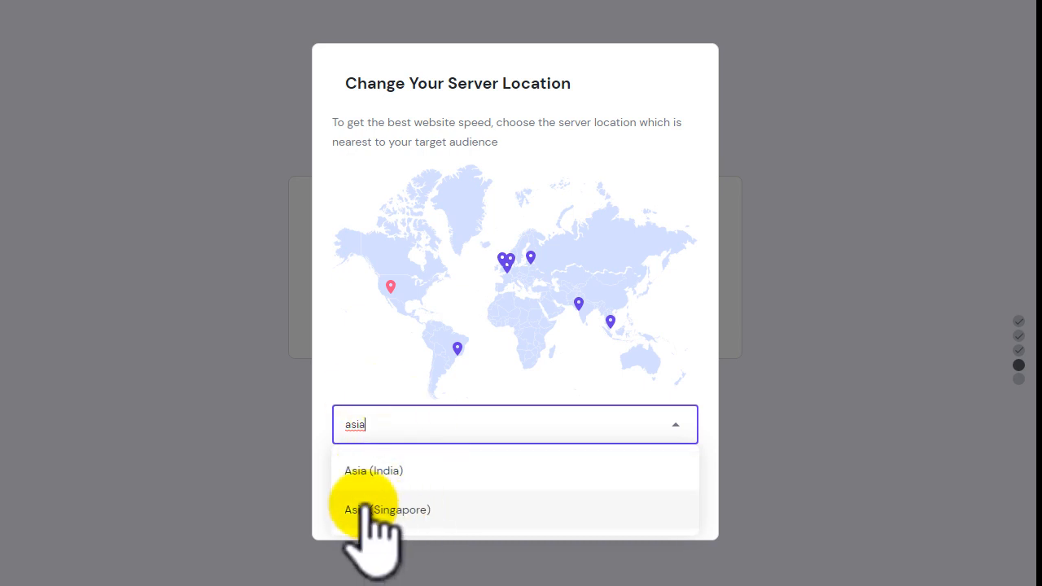
click(380, 471)
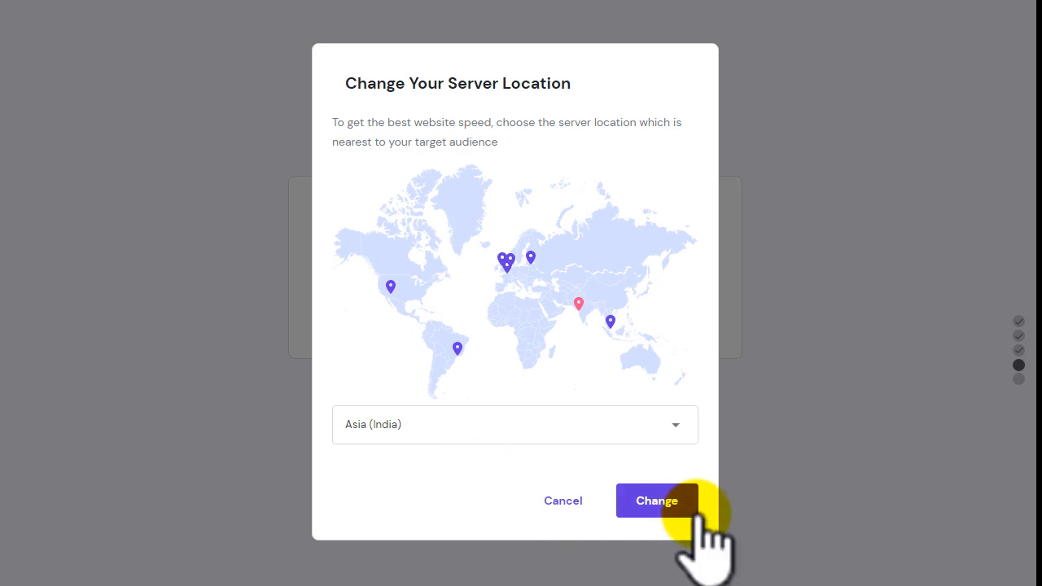
click(666, 501)
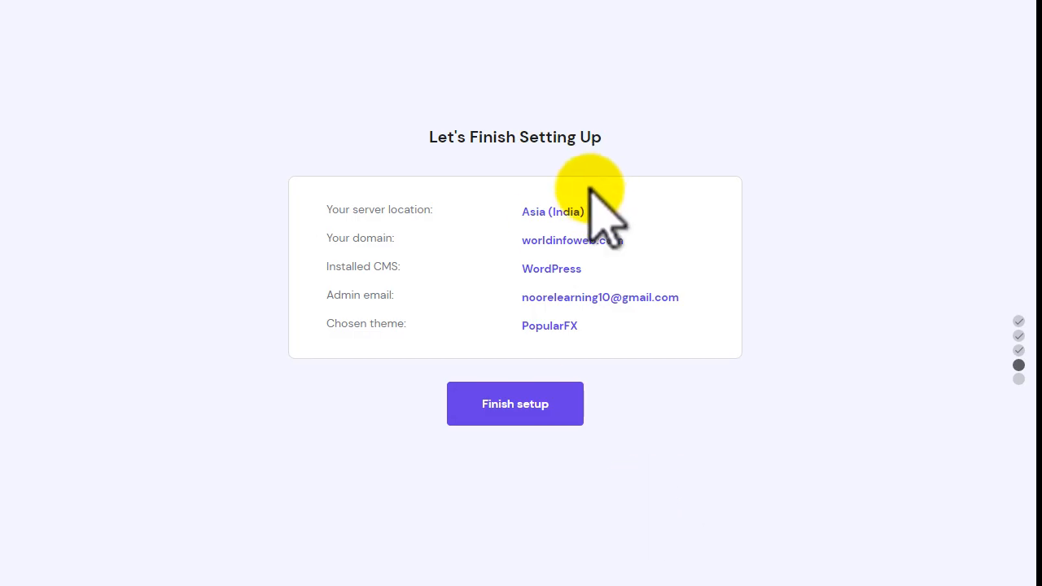
- Review the summary rows and launch Finish setup to start site initialization
mouse_move(579, 236)
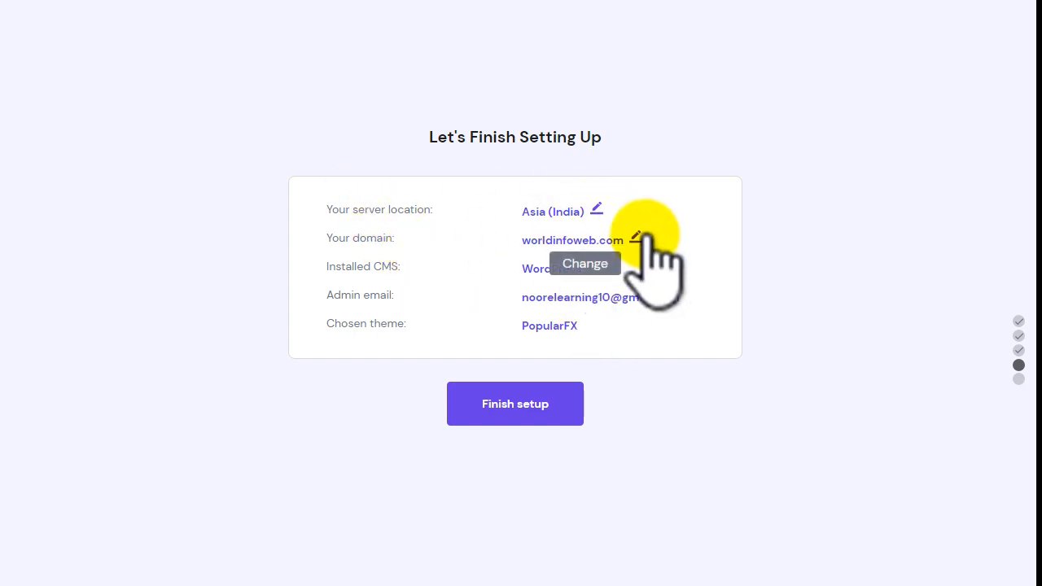
double_click(353, 269)
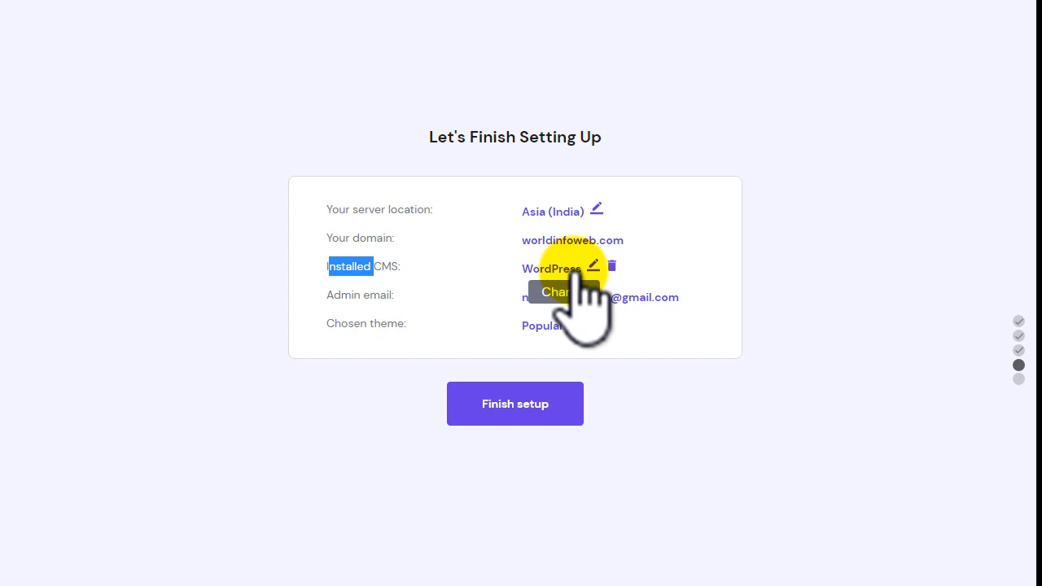
click(515, 403)
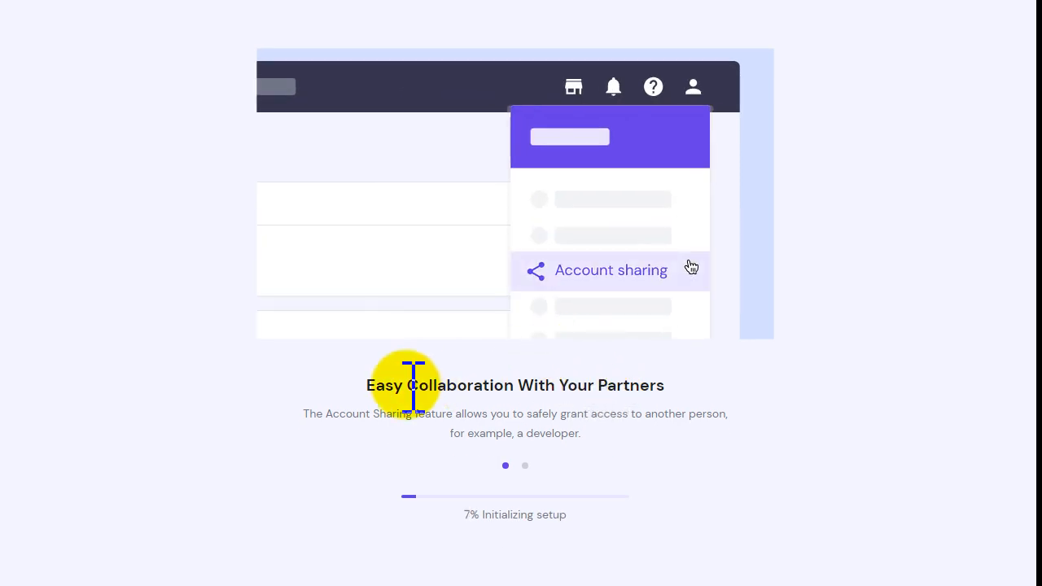
- Highlight the Easy Collaboration heading while the setup progresses to completion
drag(370, 383, 665, 386)
click(665, 384)
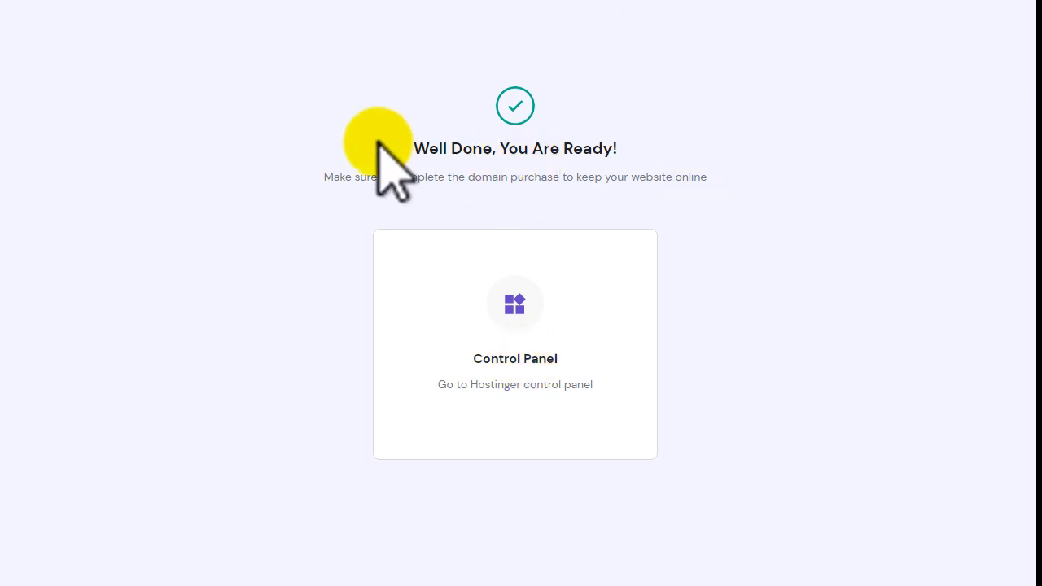
- Read the Well Done page, then go to hPanel Home via the HOSTINGER logo
drag(401, 148, 633, 149)
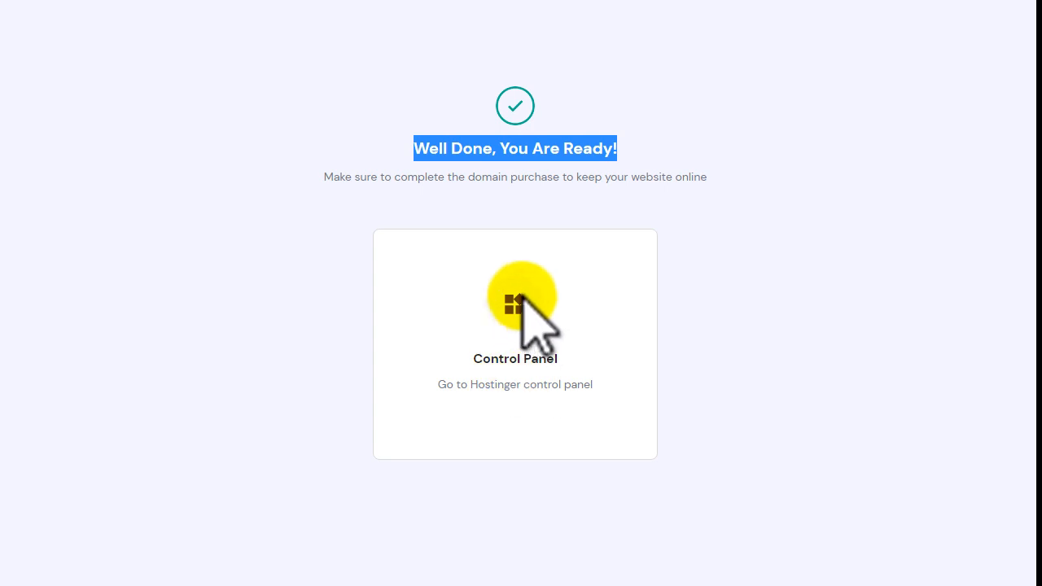
drag(471, 362, 574, 359)
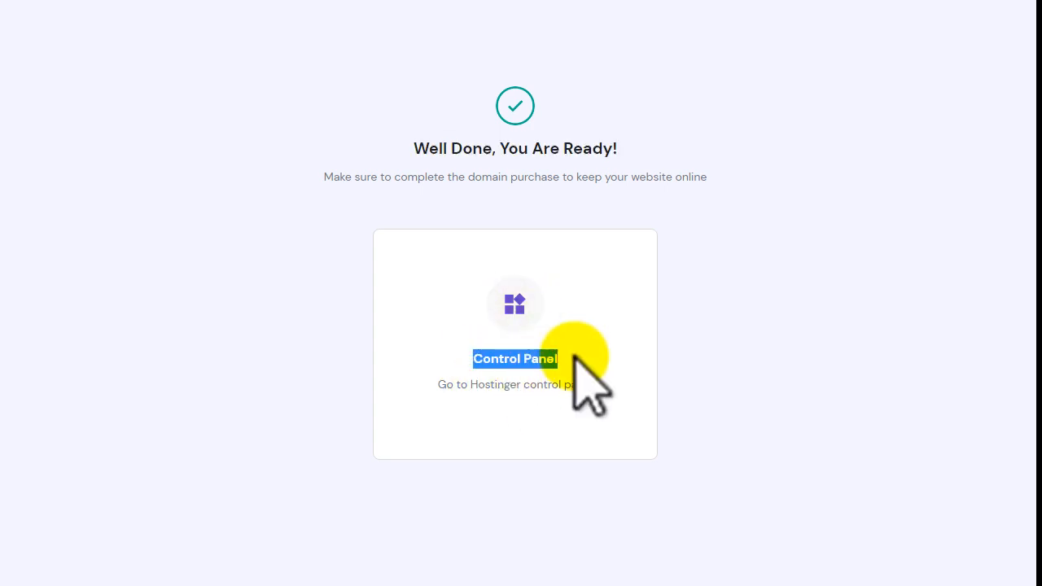
drag(414, 148, 573, 148)
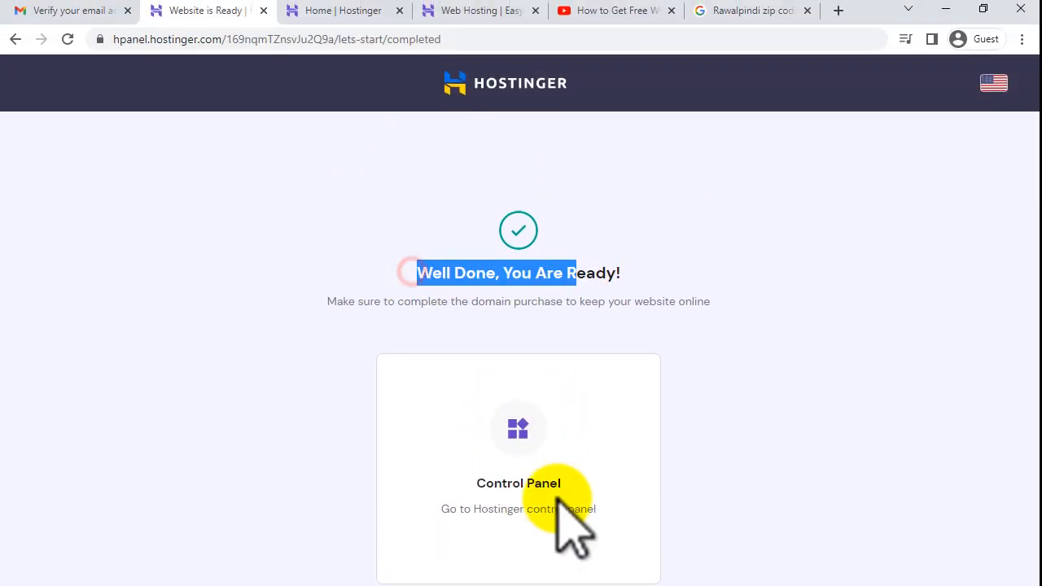
drag(437, 505, 602, 507)
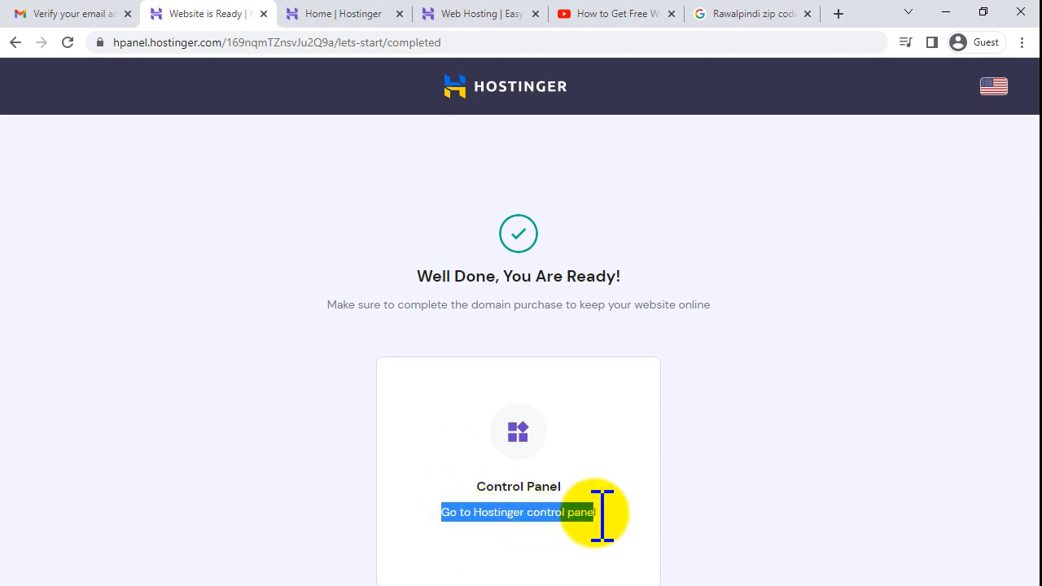
double_click(499, 486)
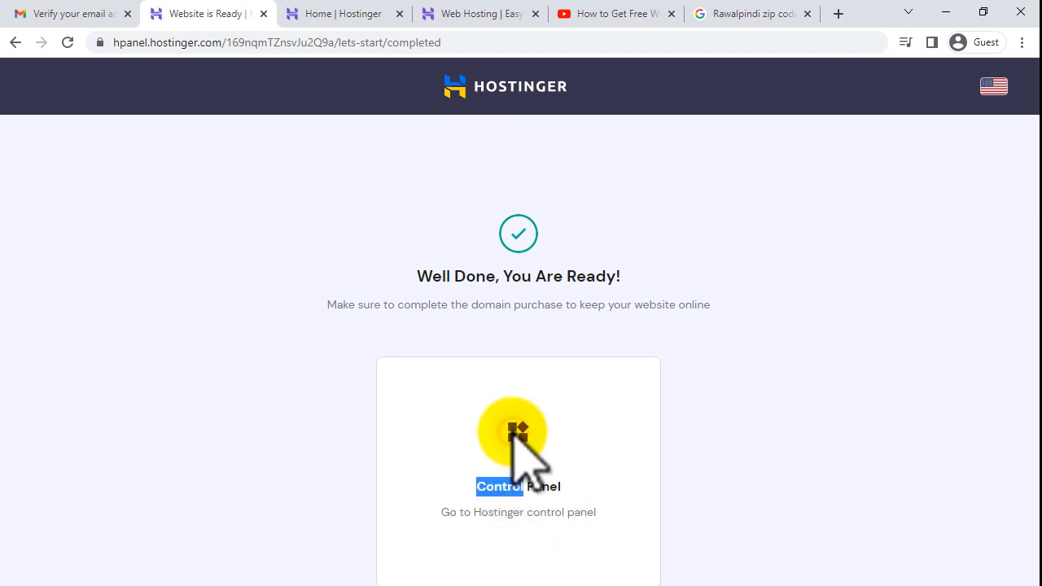
click(495, 86)
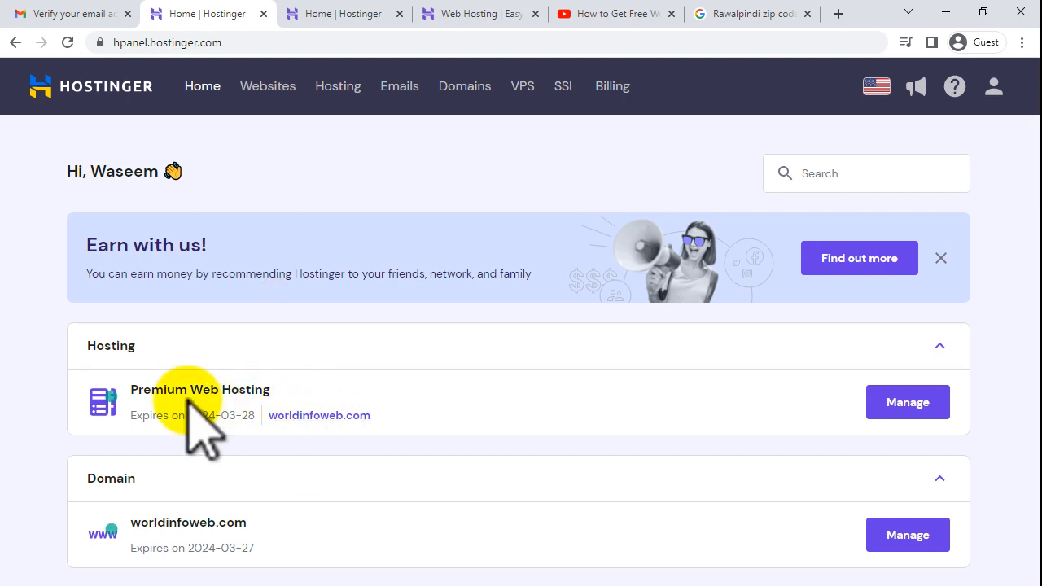
- Open the worldinfoweb.com Premium Web Hosting dashboard from the Hosting section
drag(144, 389, 249, 391)
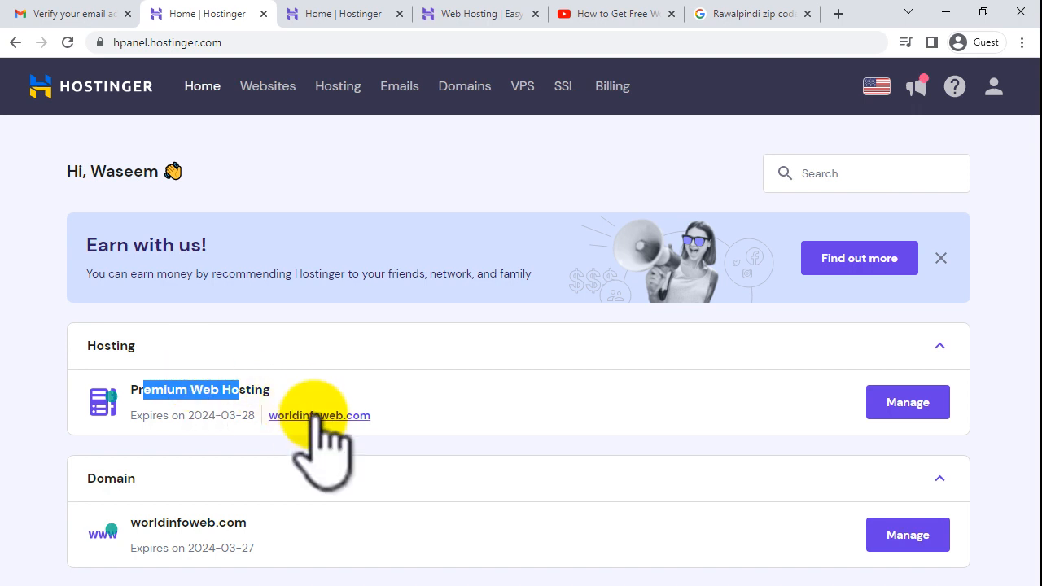
click(298, 372)
drag(77, 343, 140, 350)
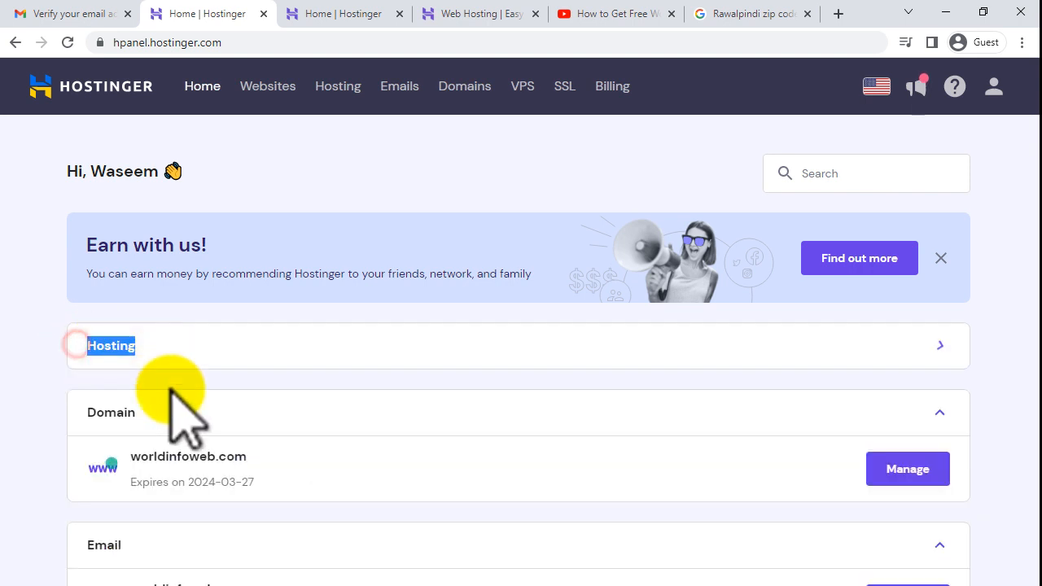
click(122, 409)
click(122, 353)
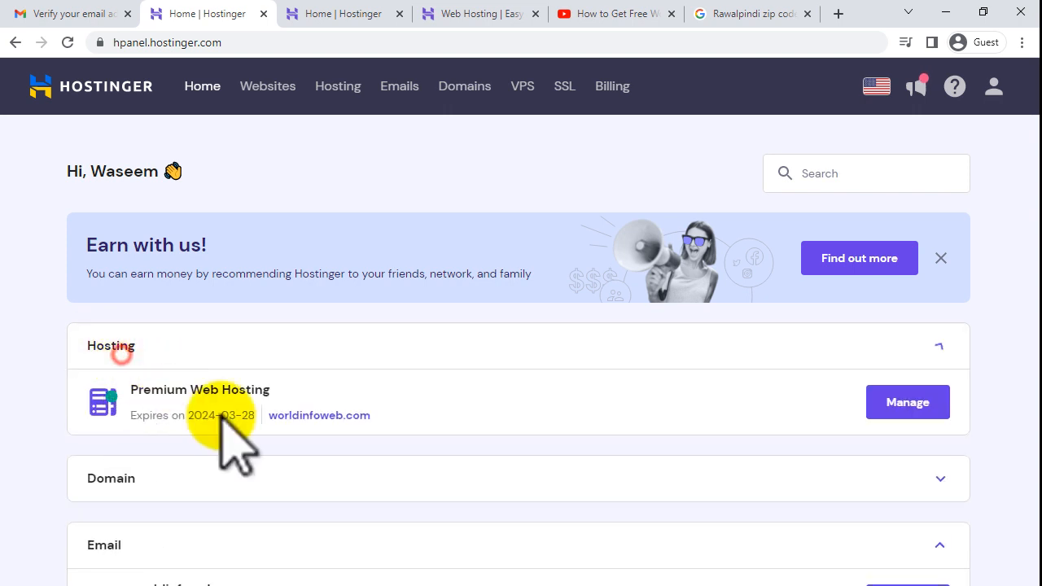
click(329, 417)
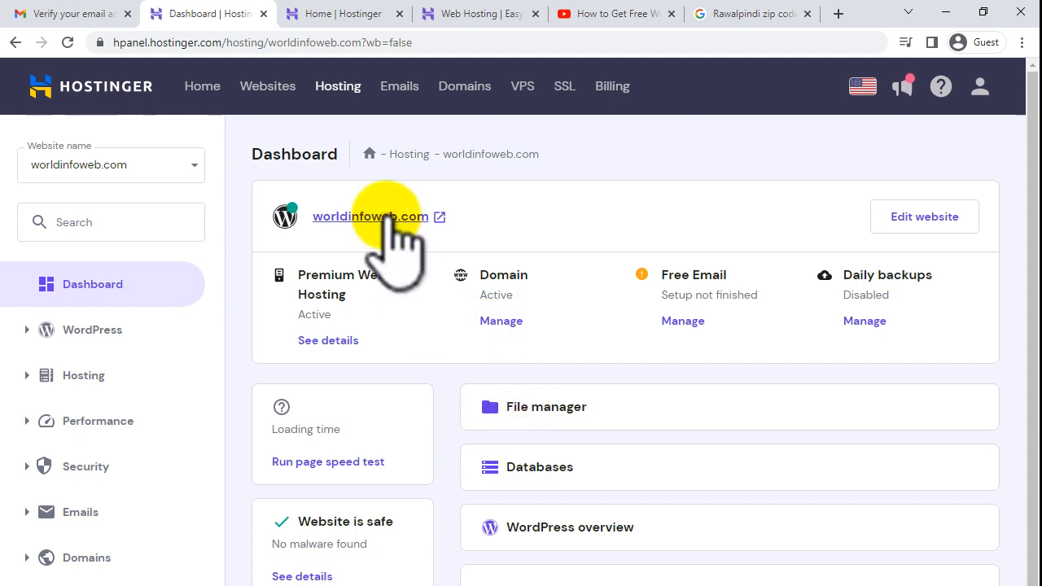
- Open the live worldinfoweb.com site in a new tab
click(405, 232)
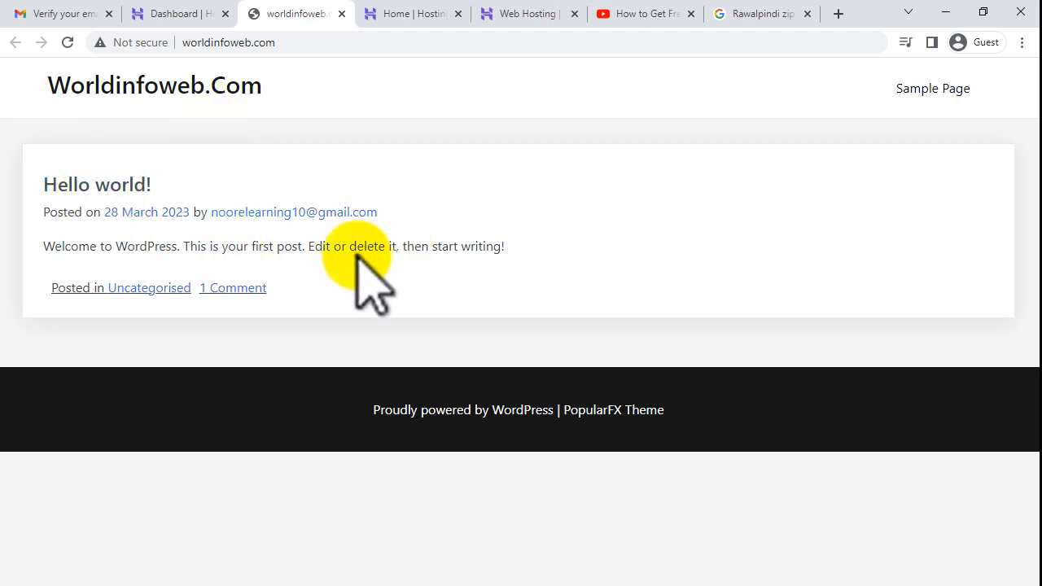
- Clear the 'ssl' search, recheck the live worldinfoweb.com site (still not secure), and return to hosting
click(180, 14)
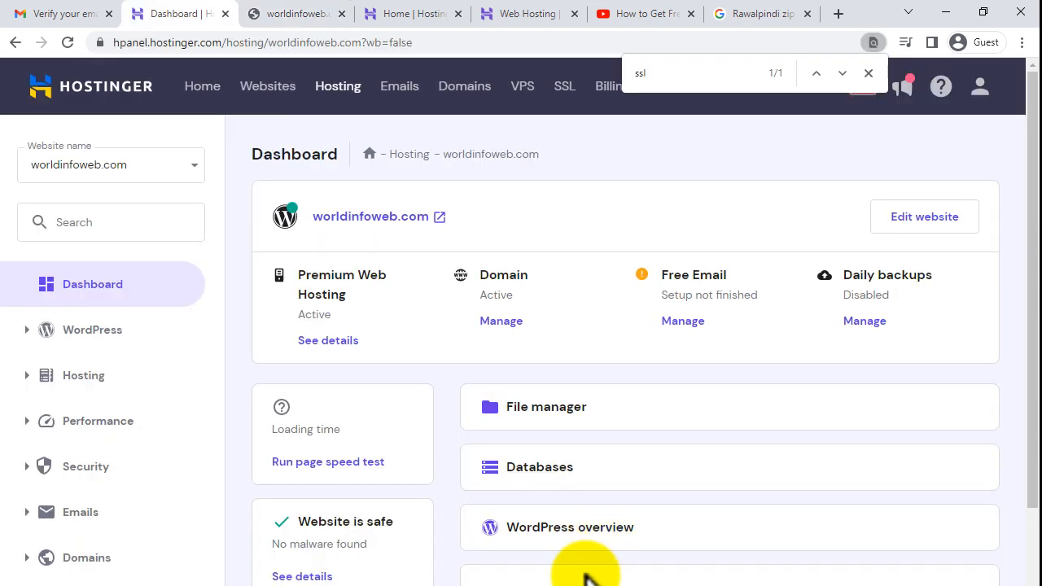
click(868, 72)
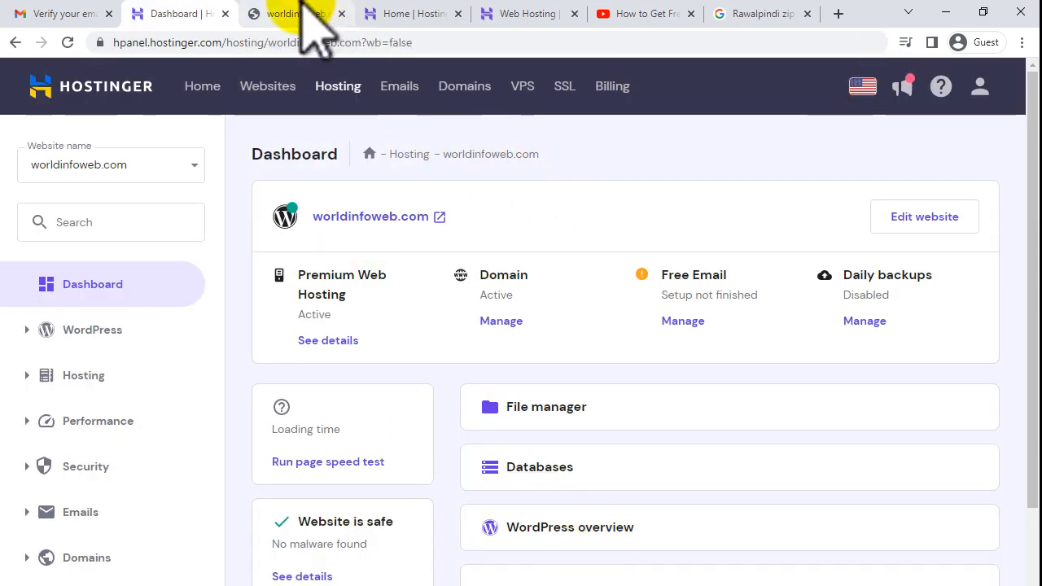
click(262, 12)
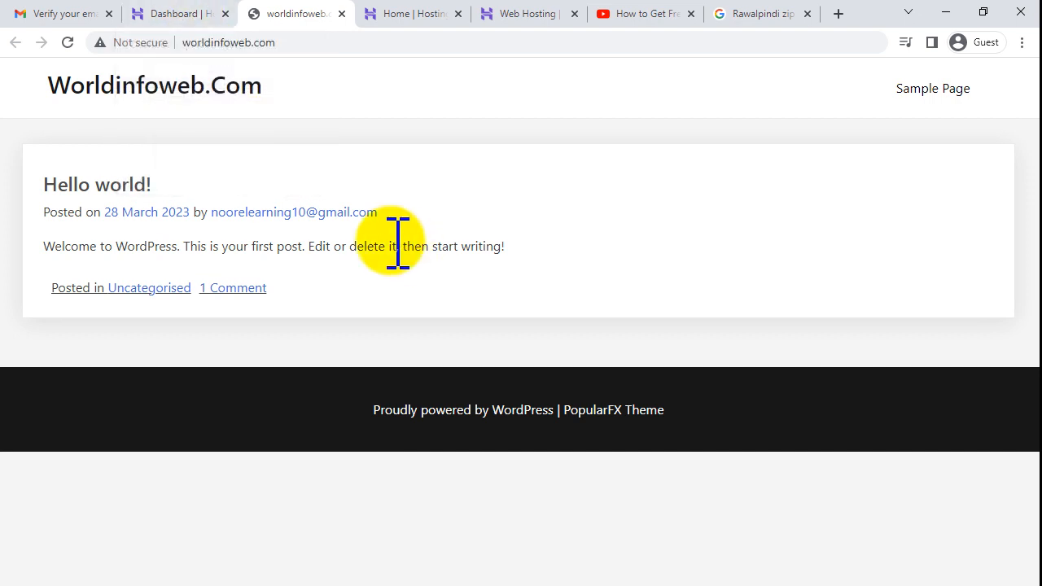
click(175, 16)
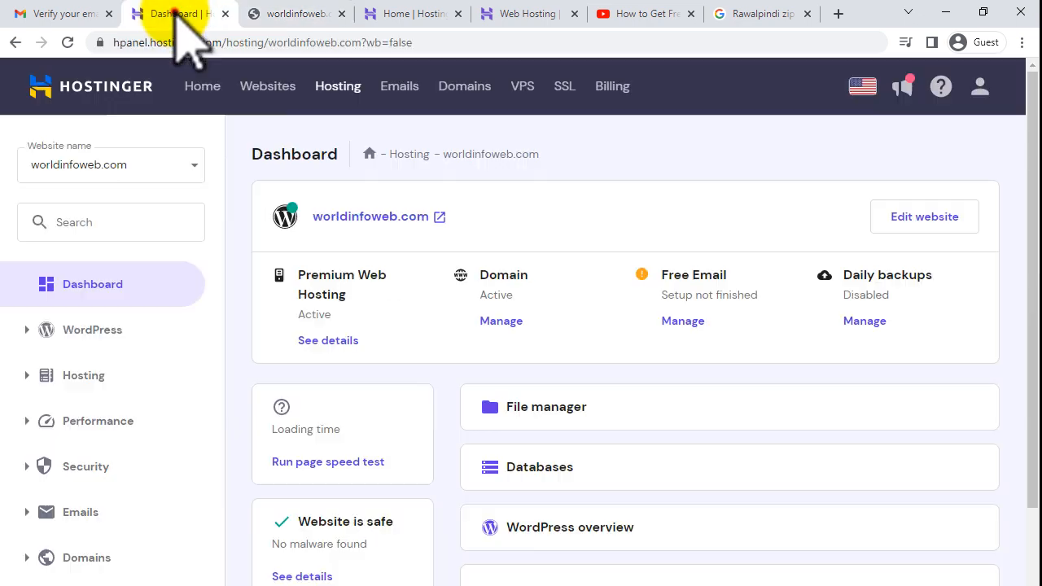